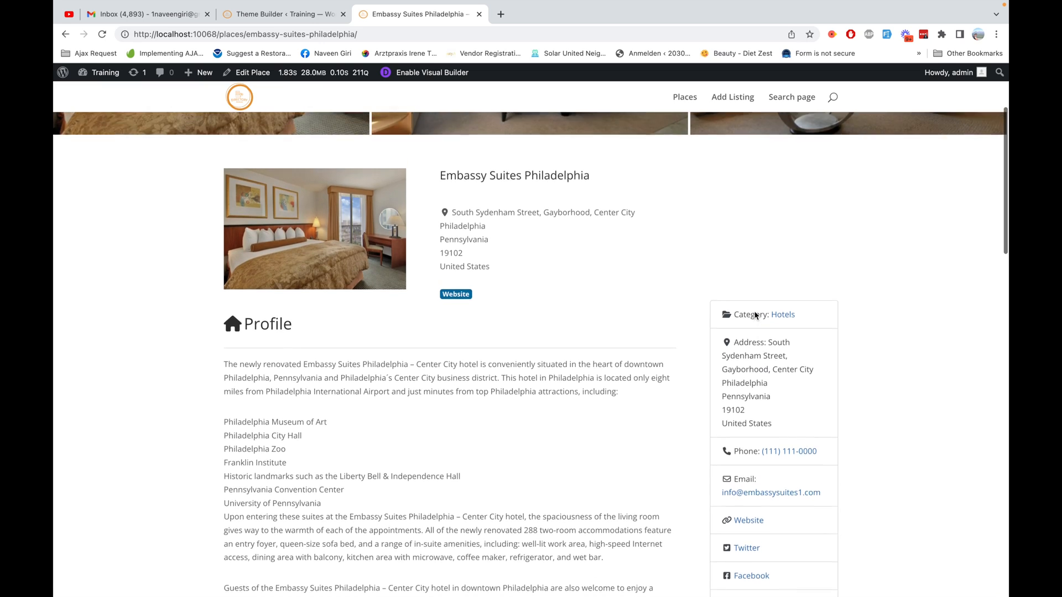
- Examine the custom details layout of the Embassy Suites Philadelphia place page, from its photo slider down to the map and reviews
{"action": "scroll", "coordinate": [755, 315], "scroll_direction": "down", "scroll_amount": 7}
{"action": "scroll", "coordinate": [755, 315], "scroll_direction": "down", "scroll_amount": 14}
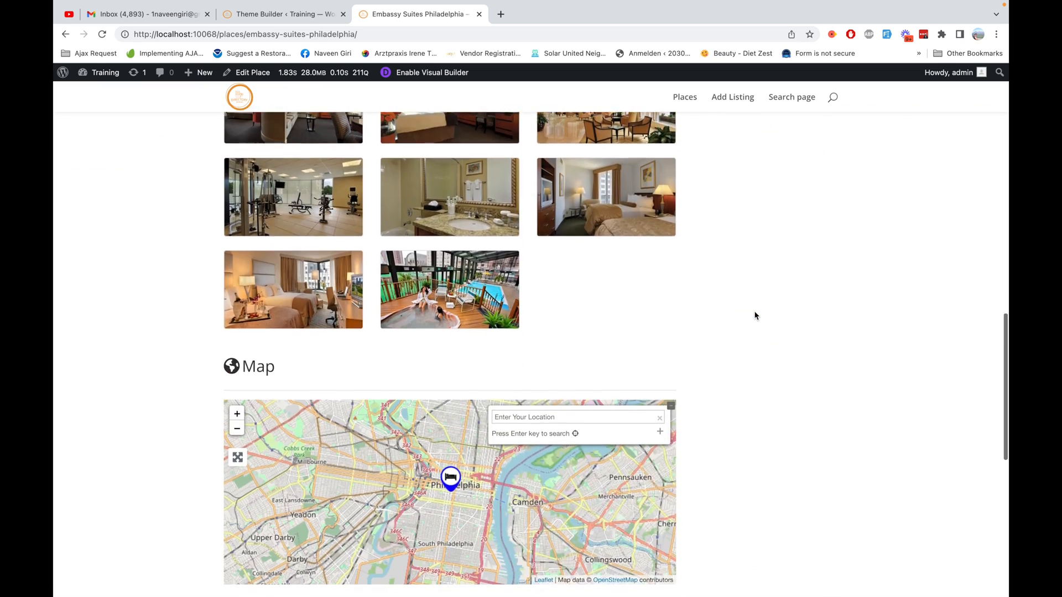
{"action": "scroll", "coordinate": [755, 315], "scroll_direction": "up", "scroll_amount": 20}
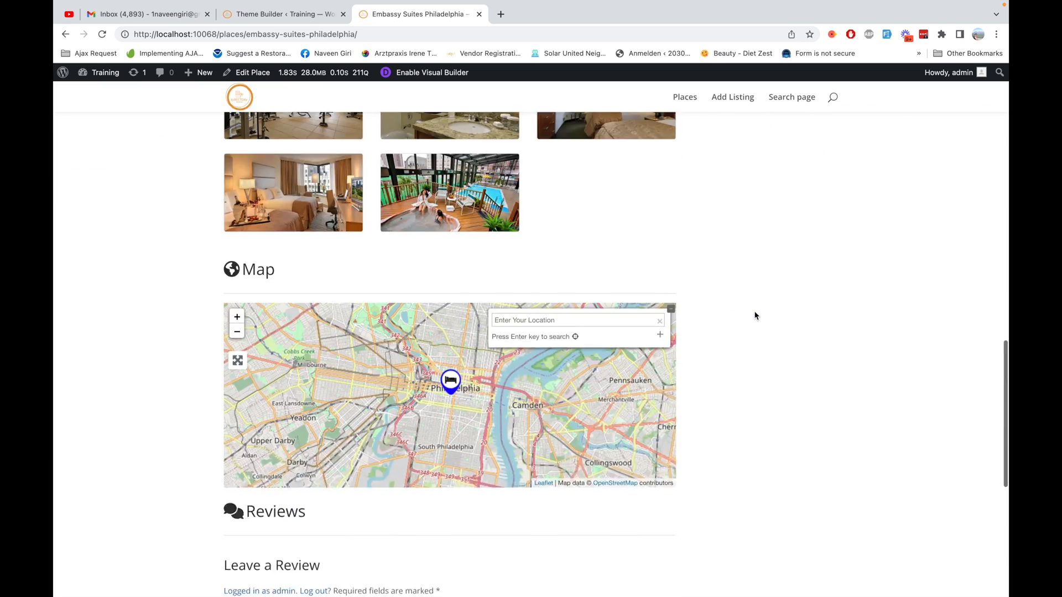
{"action": "scroll", "coordinate": [755, 315], "scroll_direction": "up", "scroll_amount": 3}
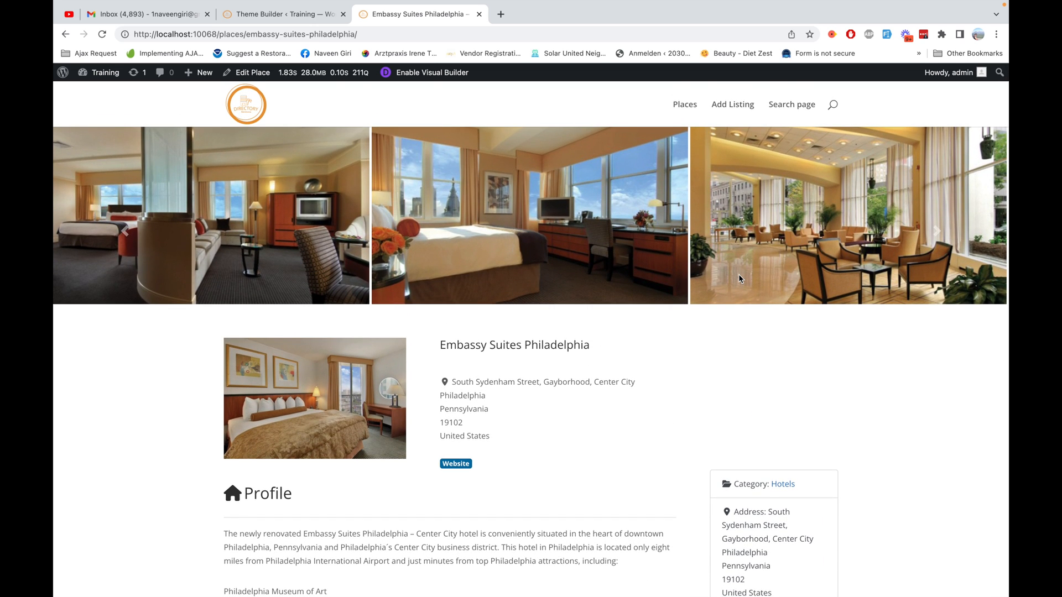
{"action": "mouse_move", "coordinate": [722, 3]}
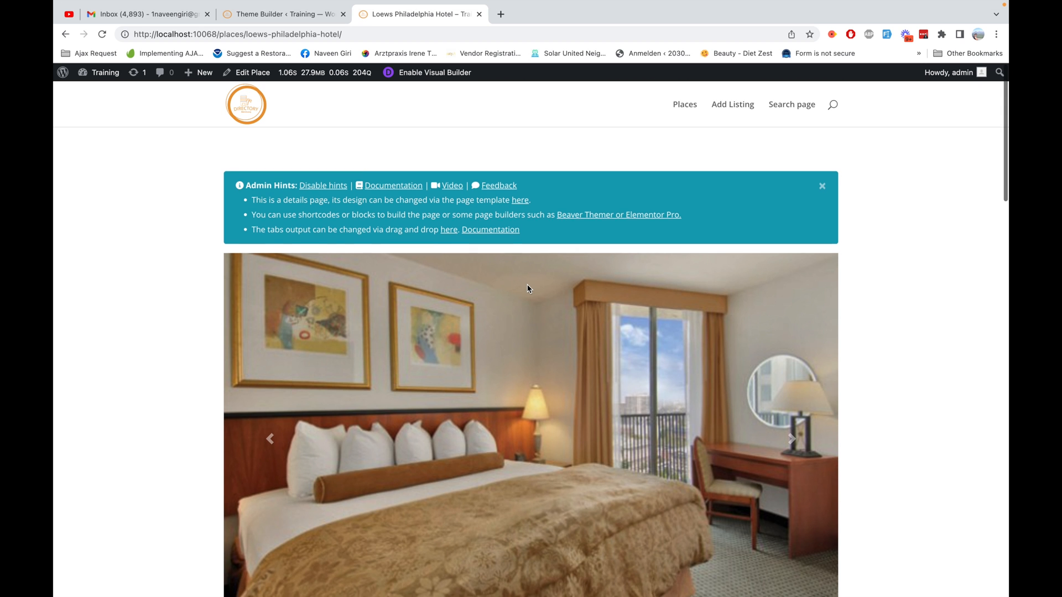
- Examine the default details layout of the Loews Philadelphia Hotel page, including its image slider and tabbed content
{"action": "scroll", "coordinate": [526, 284], "scroll_direction": "down", "scroll_amount": 6}
{"action": "scroll", "coordinate": [531, 332], "scroll_direction": "down", "scroll_amount": 10}
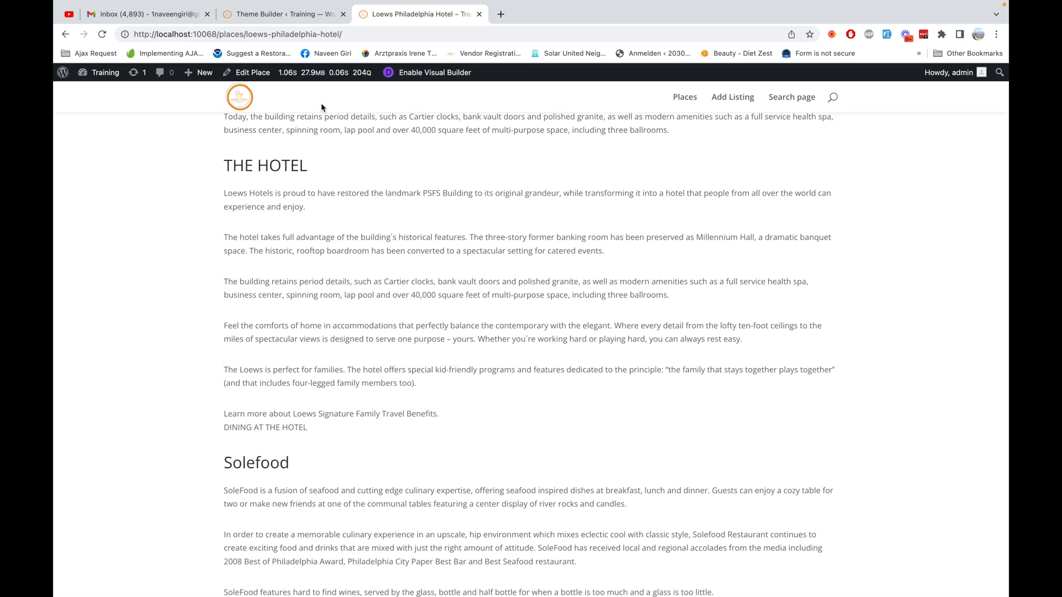
{"action": "left_click", "coordinate": [294, 16]}
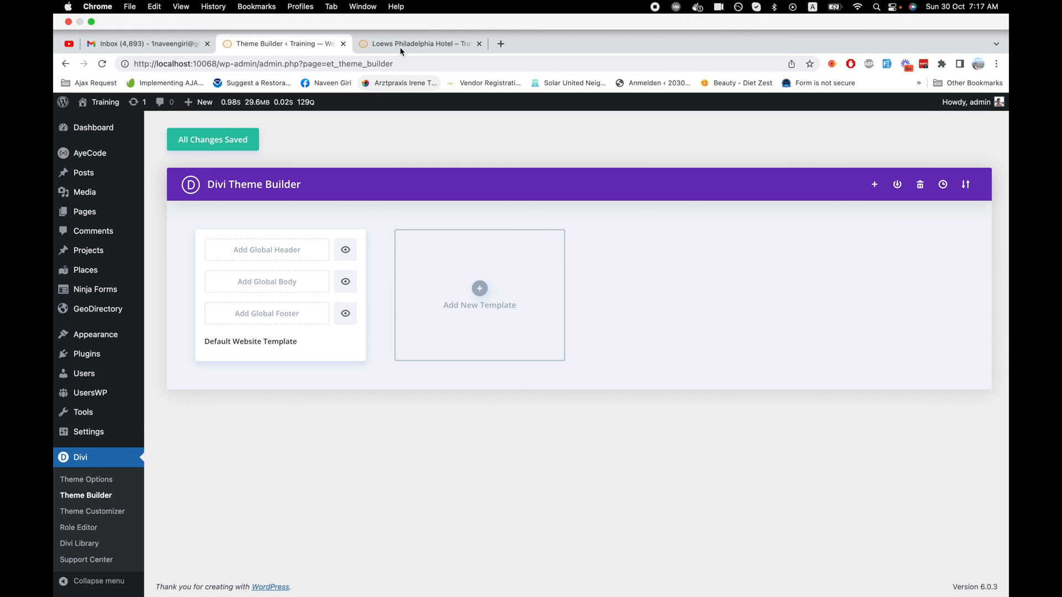
{"action": "left_click", "coordinate": [399, 18]}
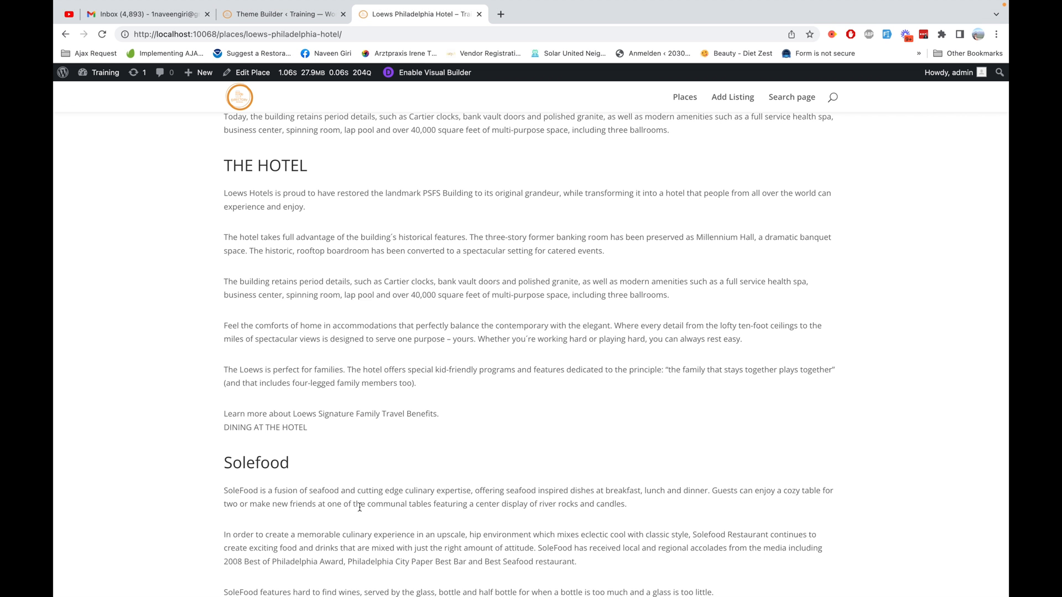
{"action": "scroll", "coordinate": [359, 507], "scroll_direction": "up", "scroll_amount": 15}
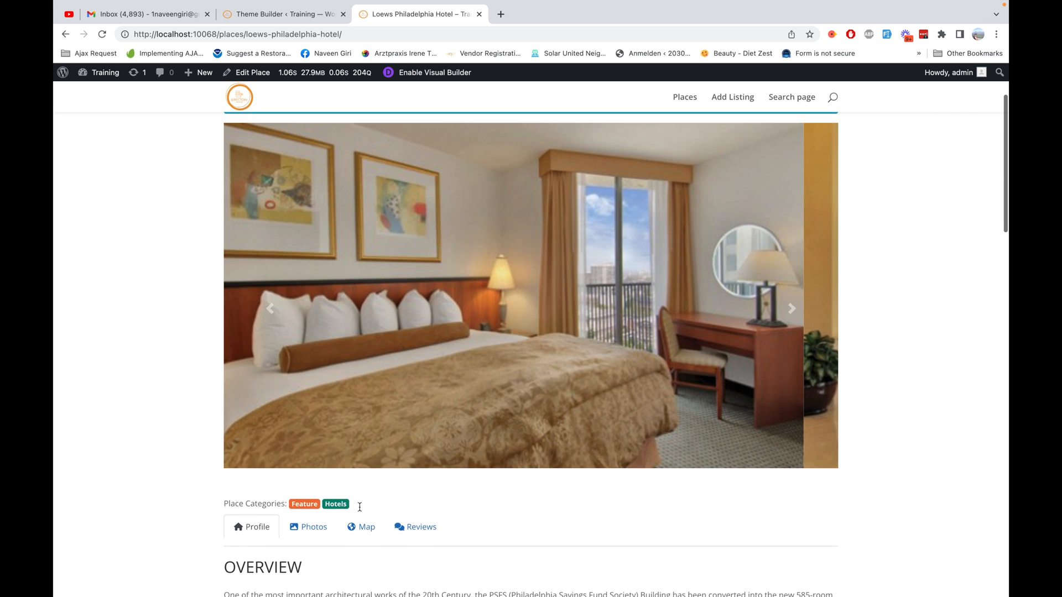
- Create a Theme Builder template assigned to All Places and start building its custom body
{"action": "left_click", "coordinate": [275, 19]}
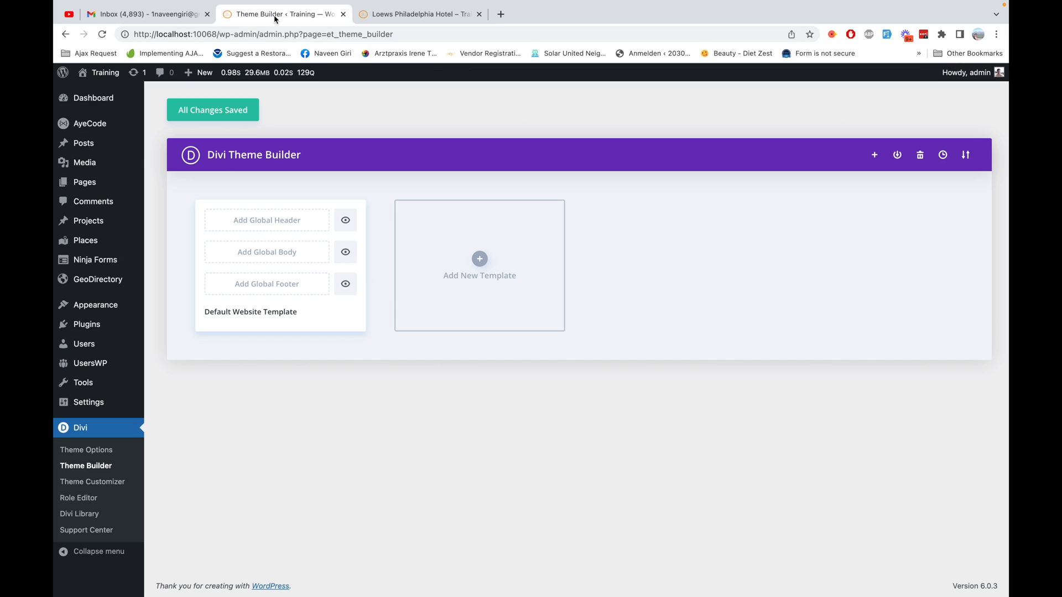
{"action": "left_click", "coordinate": [479, 260]}
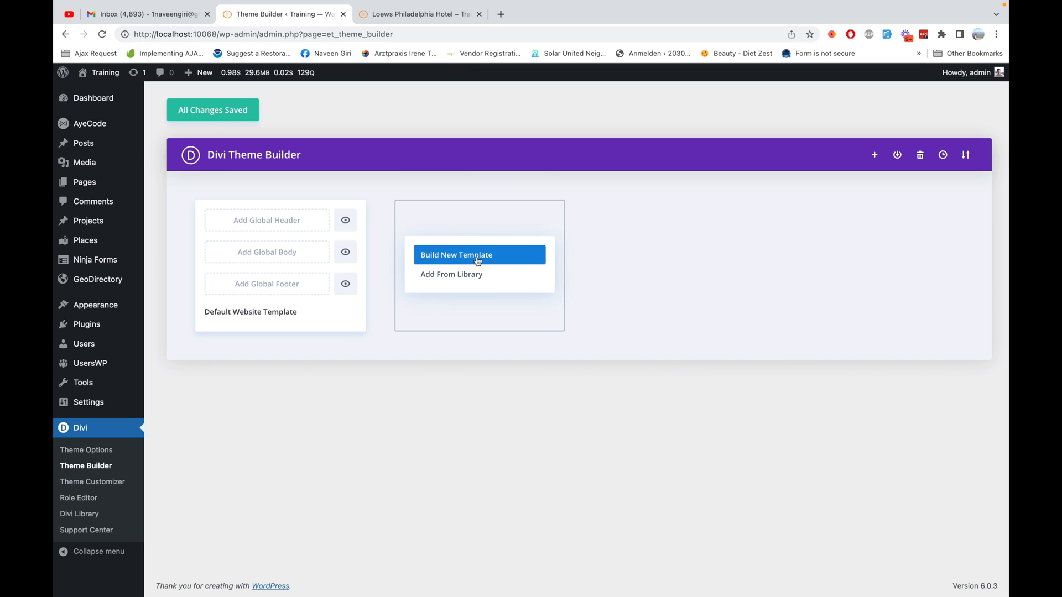
{"action": "left_click", "coordinate": [478, 260]}
{"action": "scroll", "coordinate": [464, 411], "scroll_direction": "down", "scroll_amount": 3}
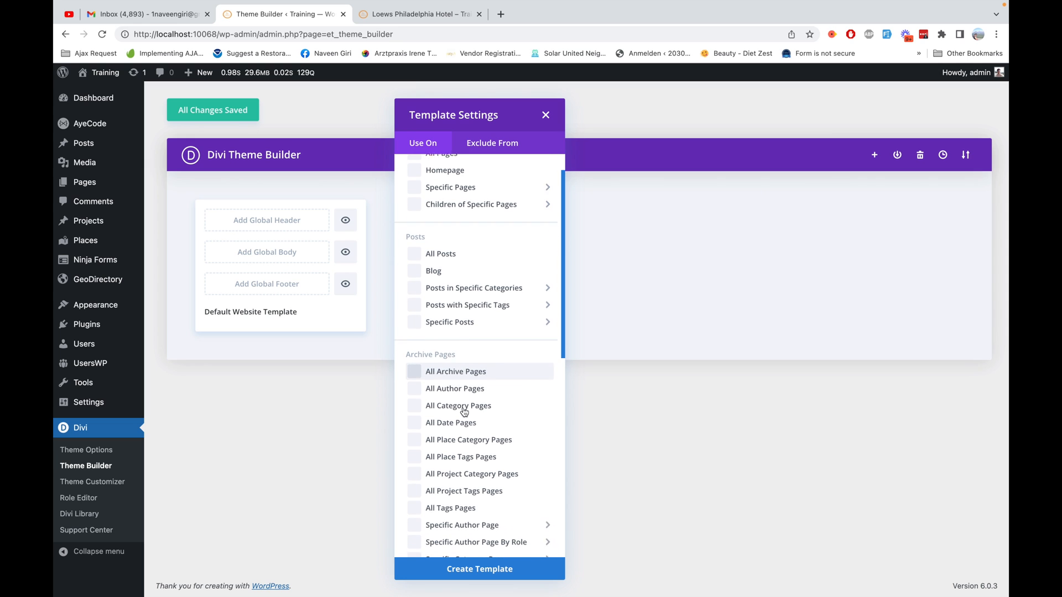
{"action": "scroll", "coordinate": [501, 326], "scroll_direction": "down", "scroll_amount": 5}
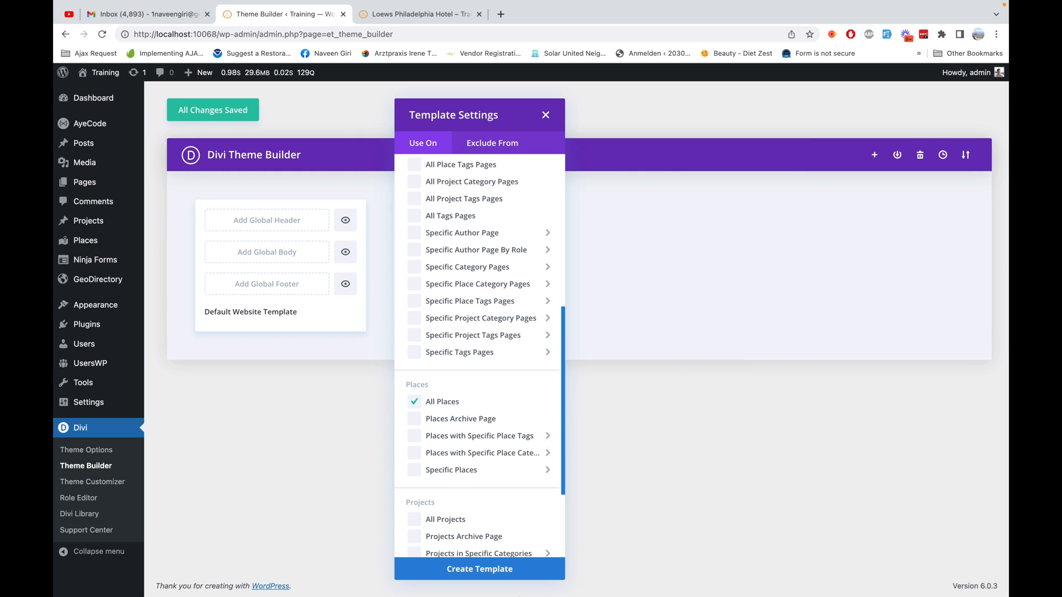
{"action": "left_click", "coordinate": [487, 570]}
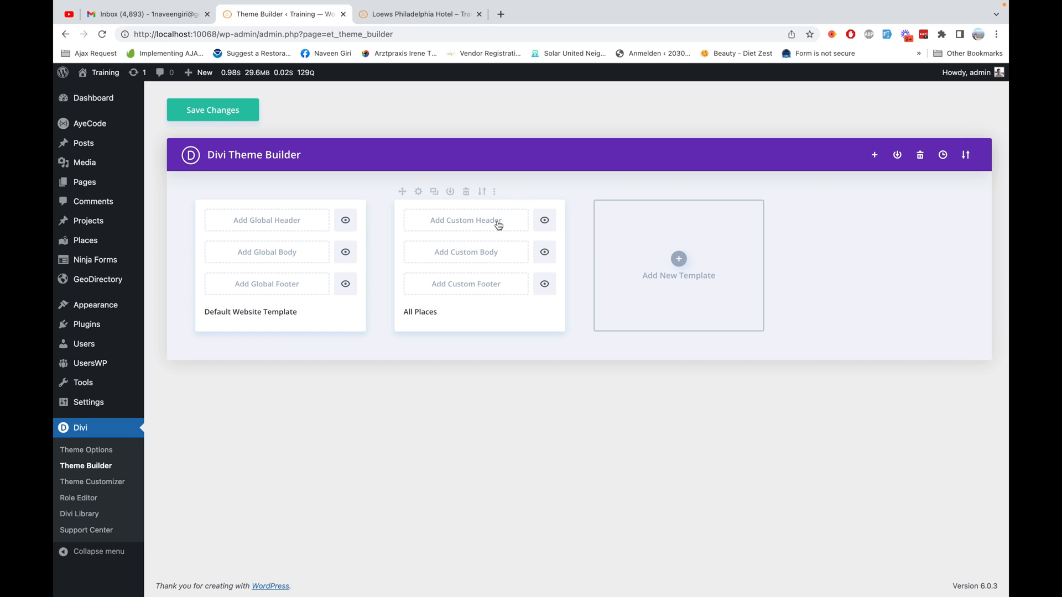
{"action": "left_click", "coordinate": [464, 256]}
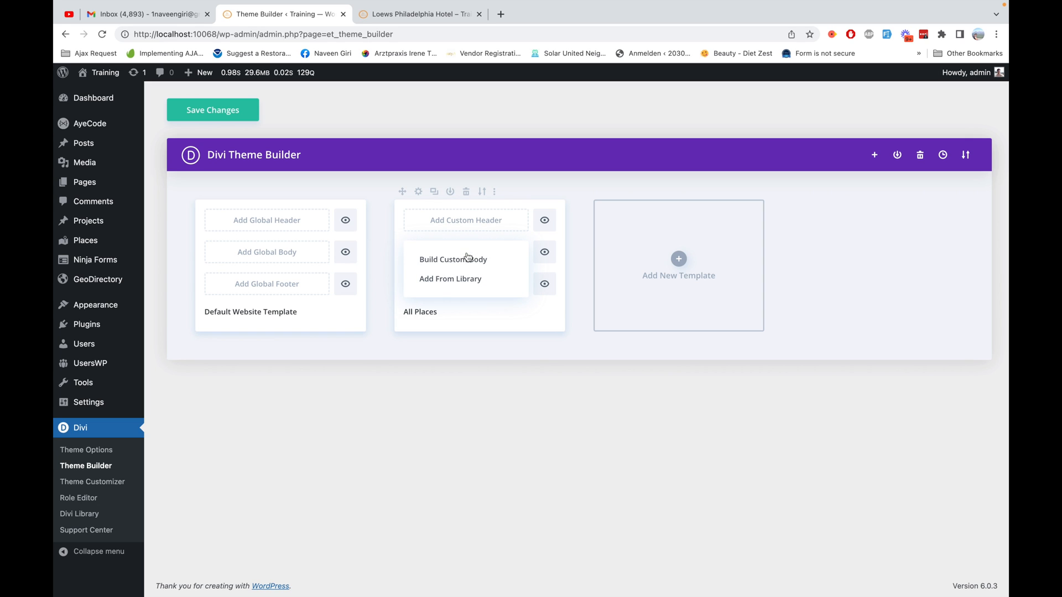
{"action": "left_click", "coordinate": [454, 265]}
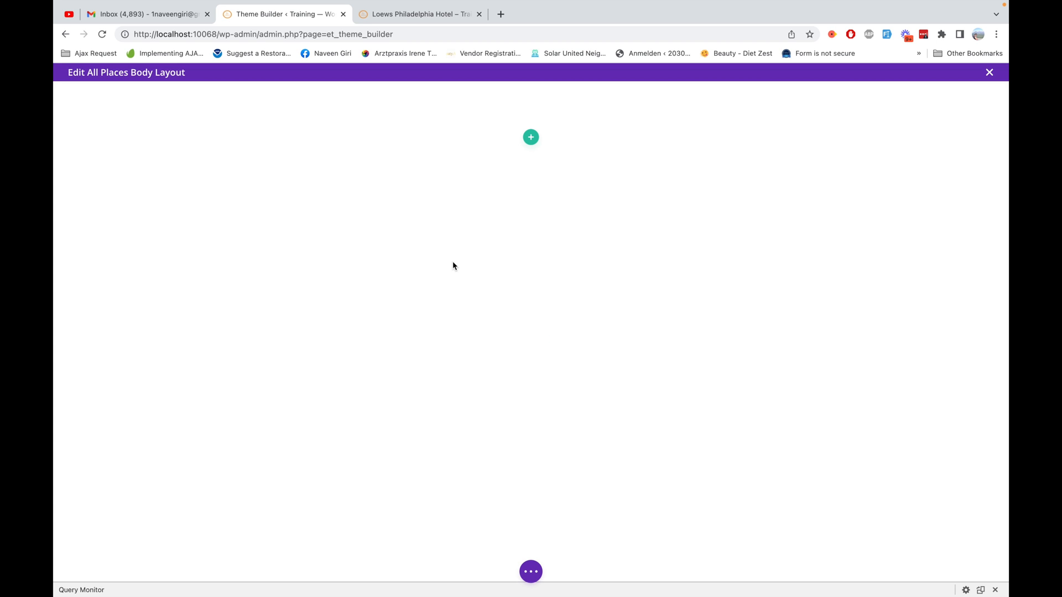
- Insert a single-column row holding a Text module with its placeholder content, and save the body layout
{"action": "left_click", "coordinate": [532, 138]}
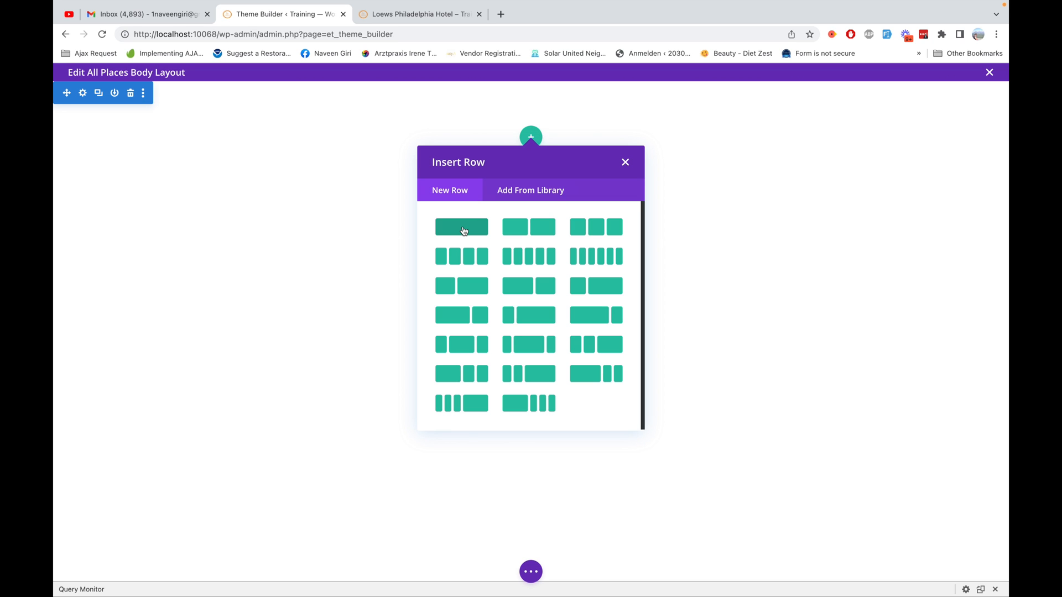
{"action": "left_click", "coordinate": [464, 231]}
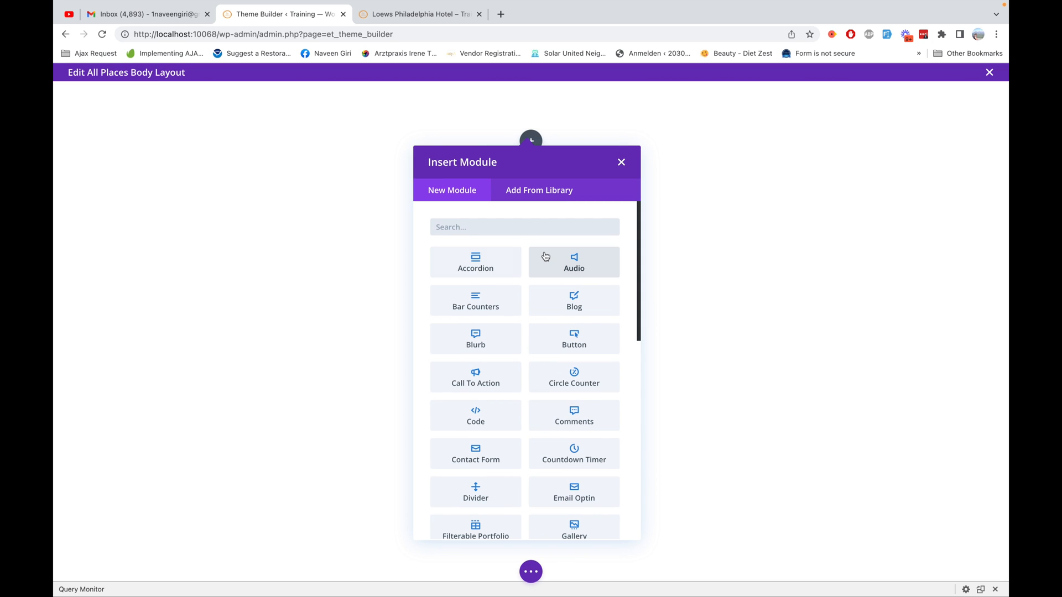
{"action": "type", "text": "text"}
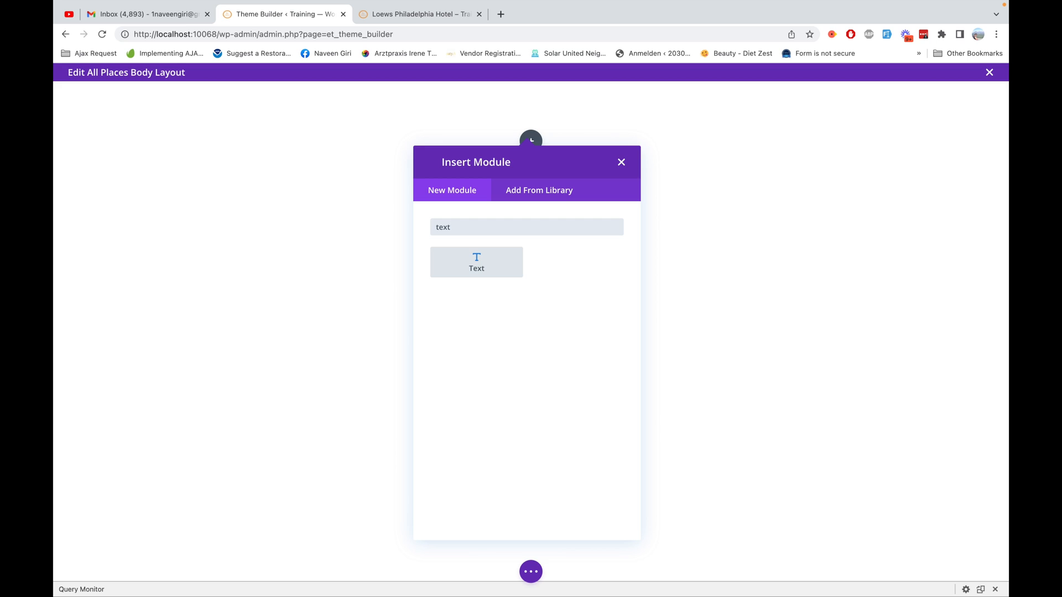
{"action": "key", "text": "Return"}
{"action": "left_click", "coordinate": [270, 374]}
{"action": "left_click", "coordinate": [531, 571]}
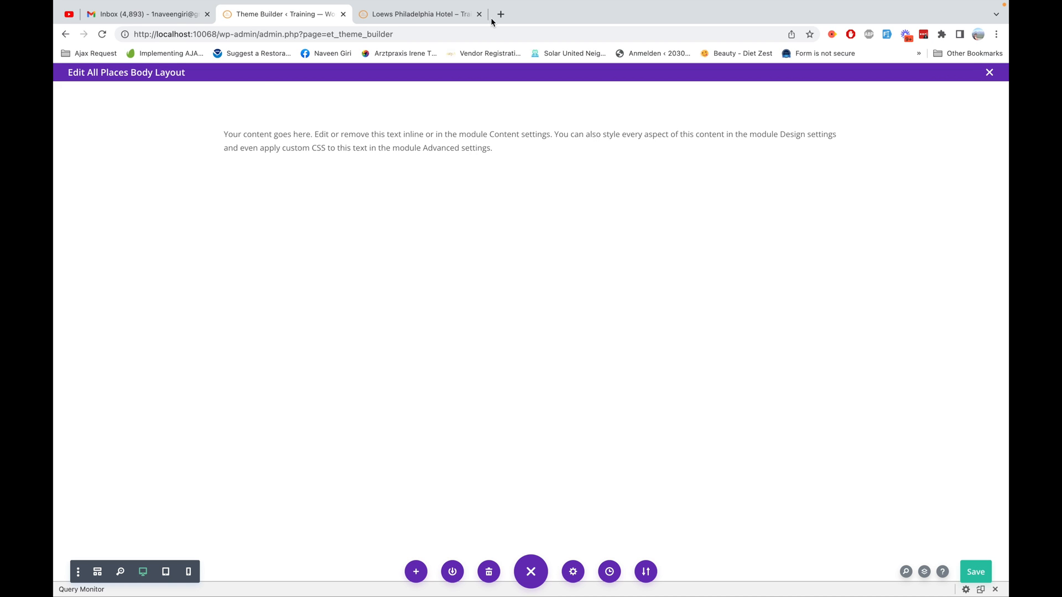
- Close the All Places body layout editor and save the Theme Builder changes
{"action": "left_click", "coordinate": [423, 13]}
{"action": "key", "text": "super+r"}
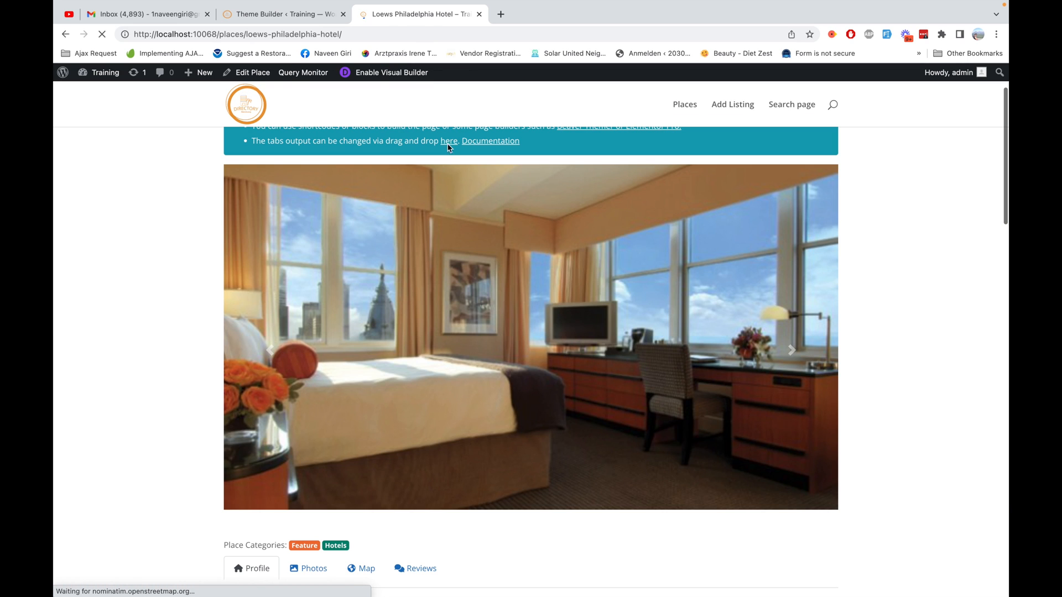
{"action": "left_click", "coordinate": [283, 18]}
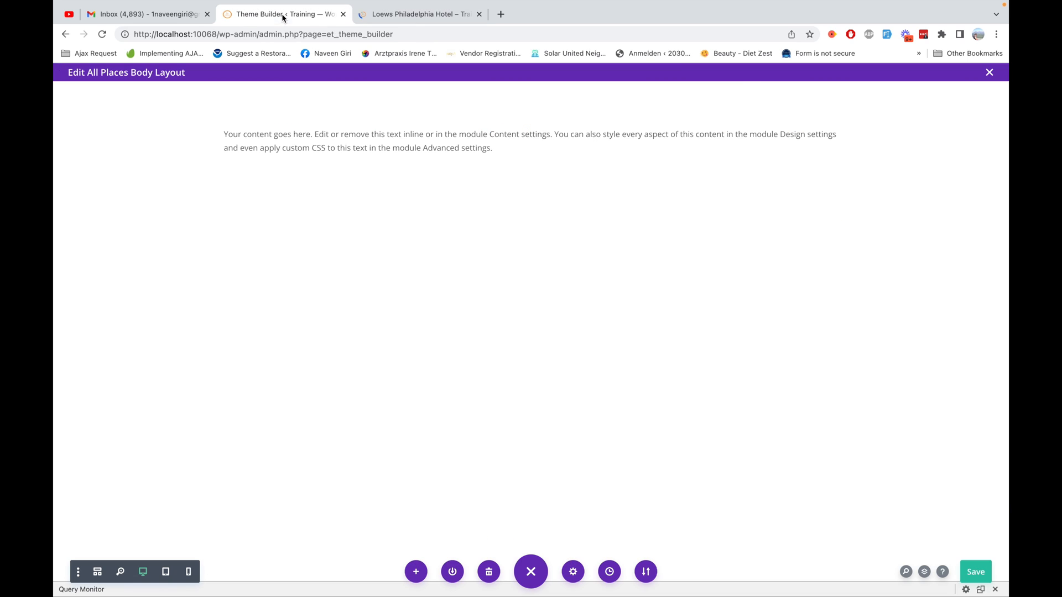
{"action": "left_click", "coordinate": [990, 73]}
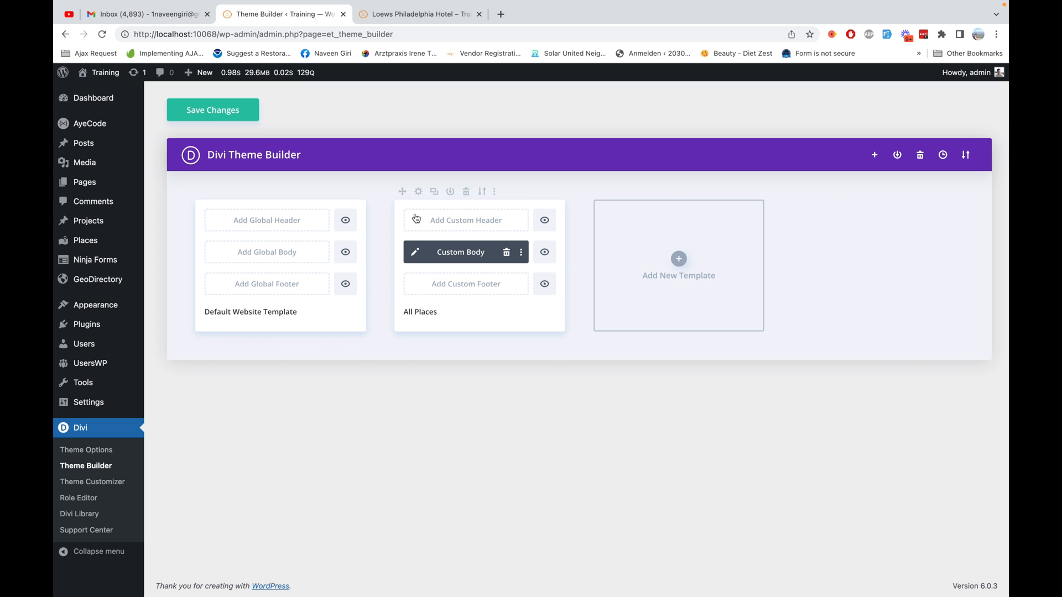
{"action": "left_click", "coordinate": [200, 114]}
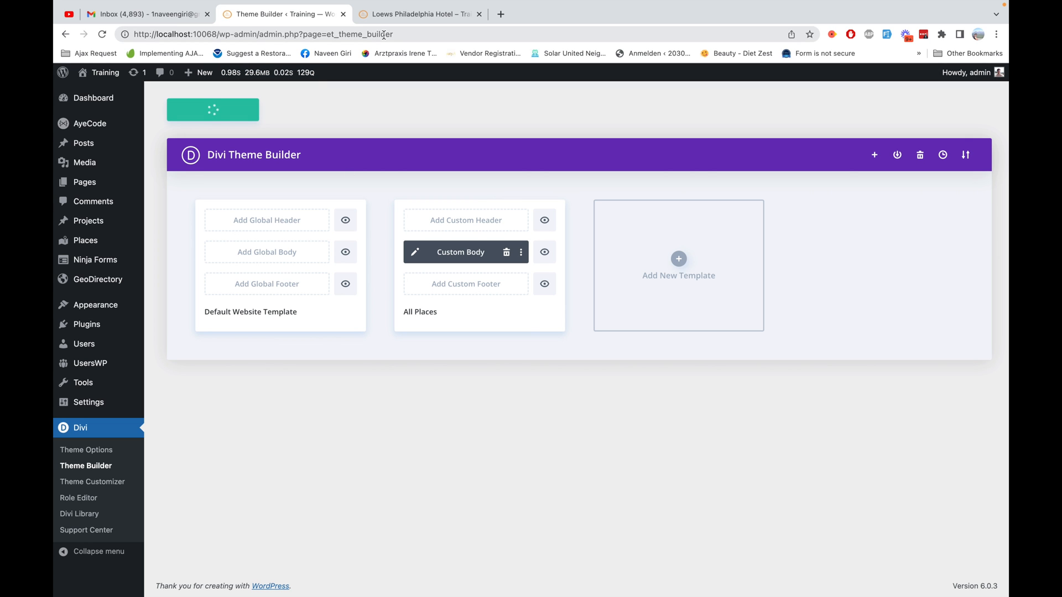
- Reload the Loews Philadelphia Hotel page and open the Rittenhouse Square listing to check the new template on both
{"action": "left_click", "coordinate": [409, 14]}
{"action": "left_click", "coordinate": [393, 33]}
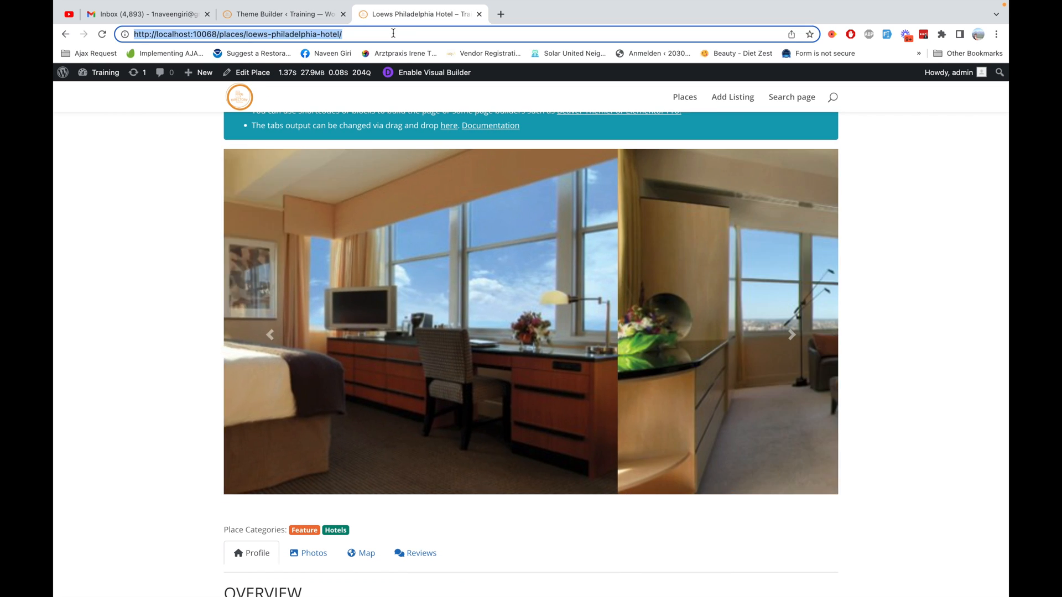
{"action": "key", "text": "Return"}
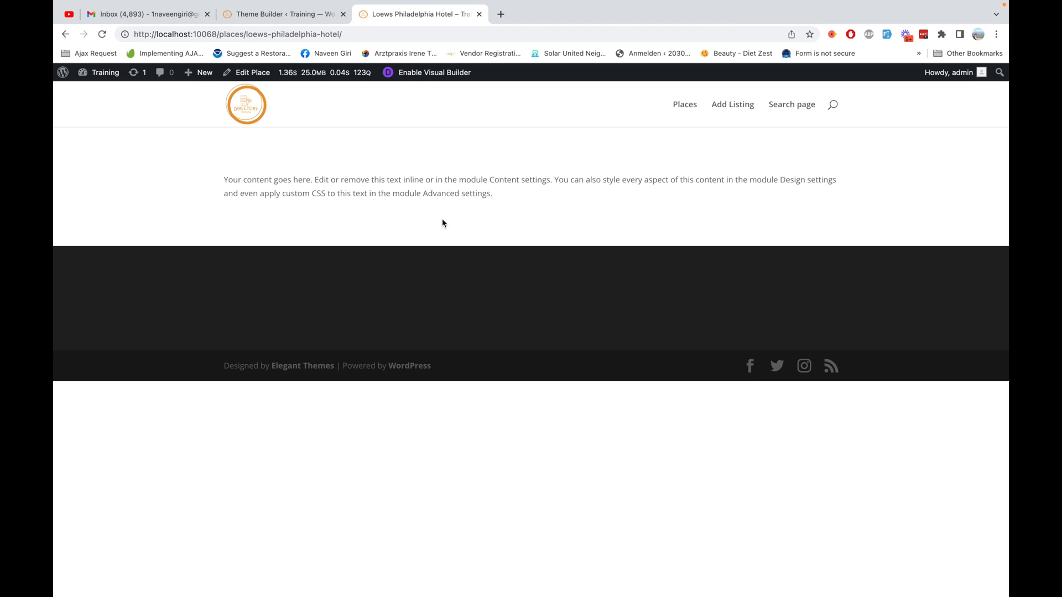
{"action": "left_click", "coordinate": [684, 108]}
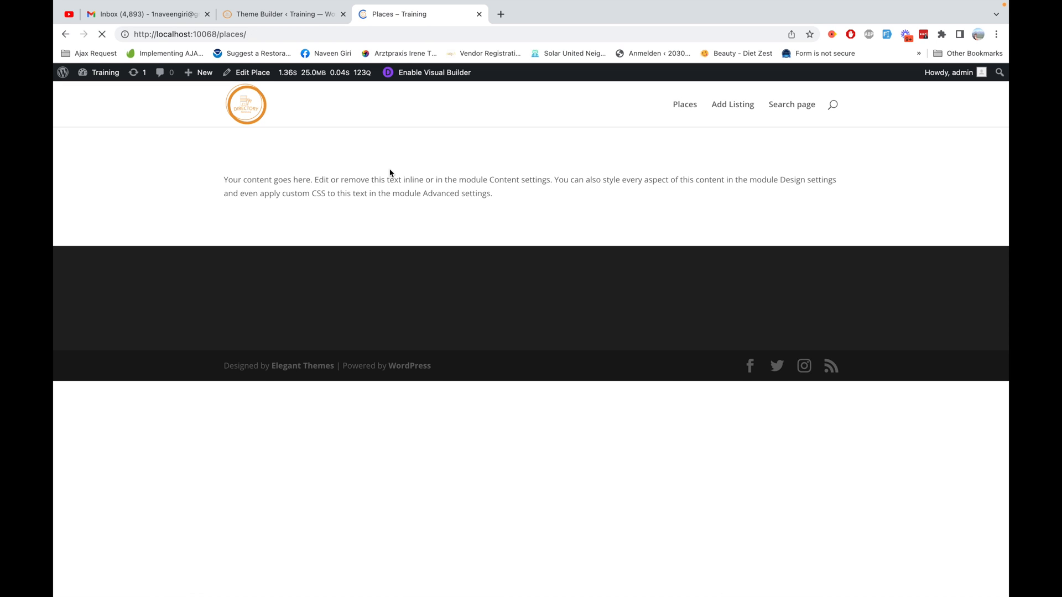
{"action": "scroll", "coordinate": [407, 388], "scroll_direction": "down", "scroll_amount": 7}
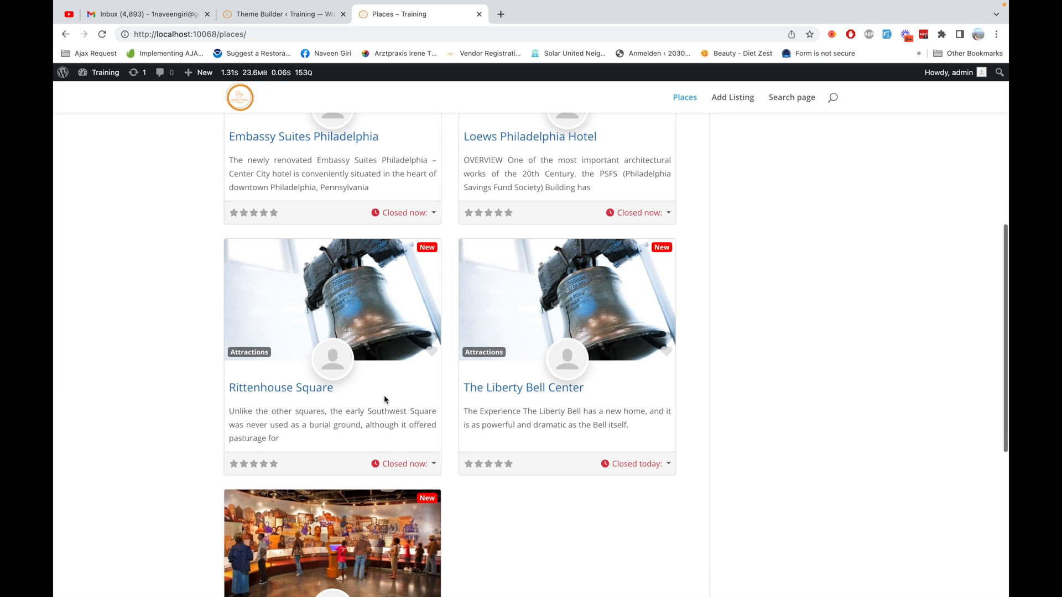
{"action": "left_click", "coordinate": [299, 389]}
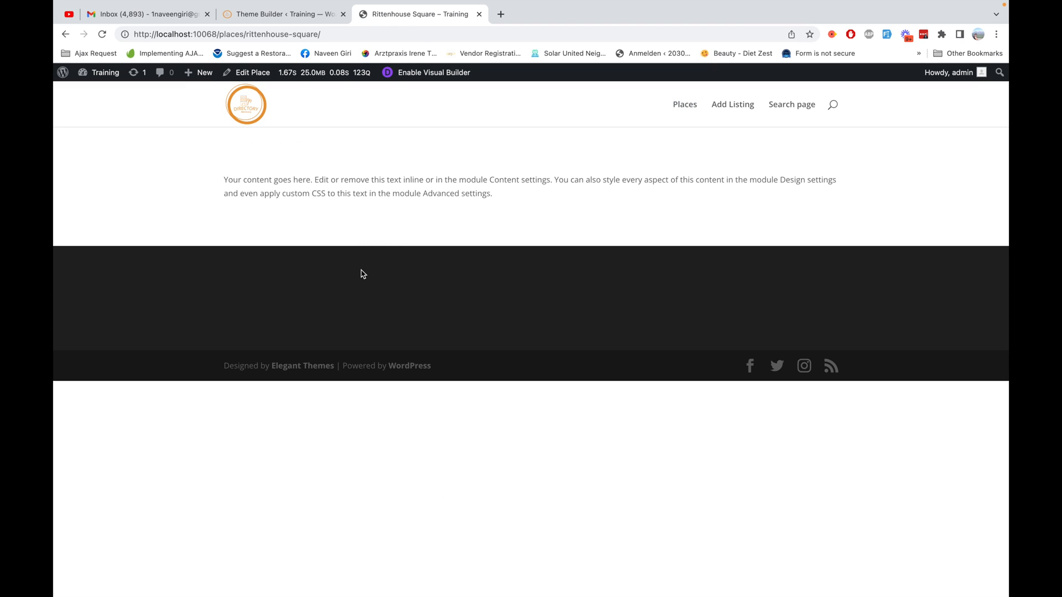
- Reopen the All Places custom body for editing and delete the row containing the placeholder text
{"action": "left_click", "coordinate": [293, 16]}
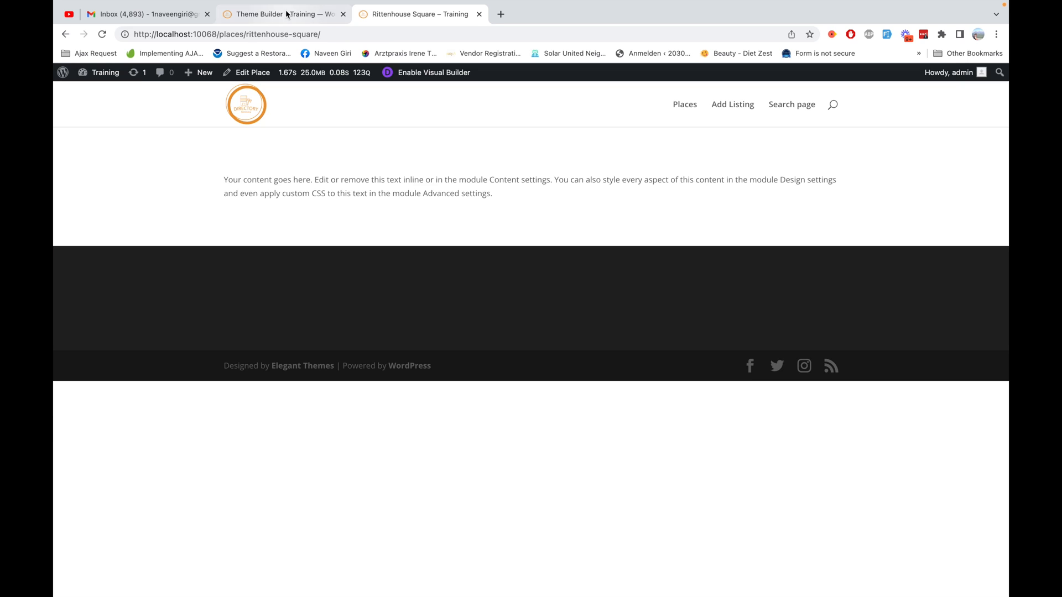
{"action": "left_click", "coordinate": [414, 253]}
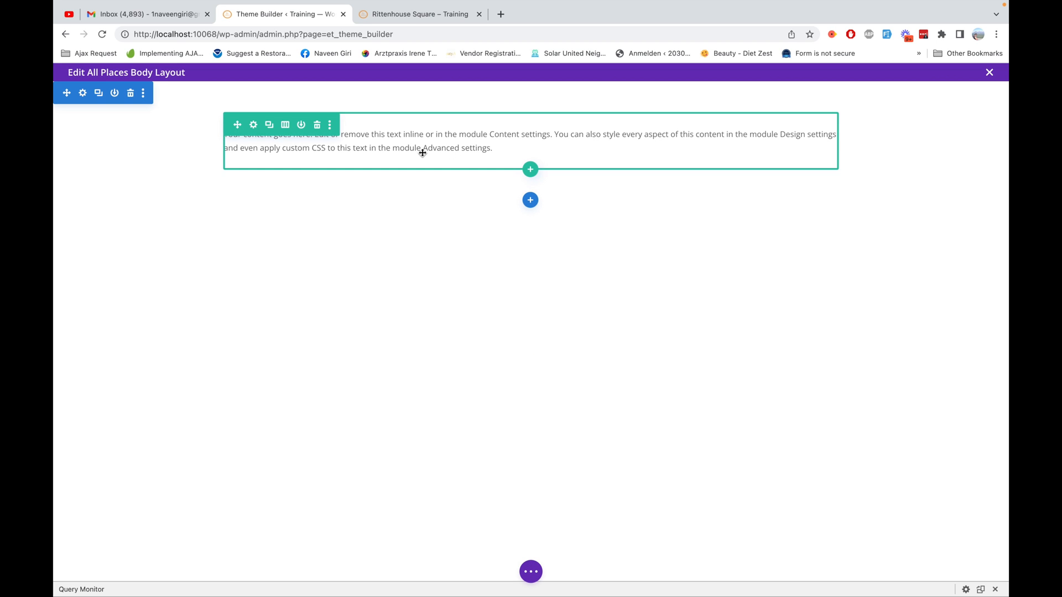
{"action": "left_click", "coordinate": [317, 125]}
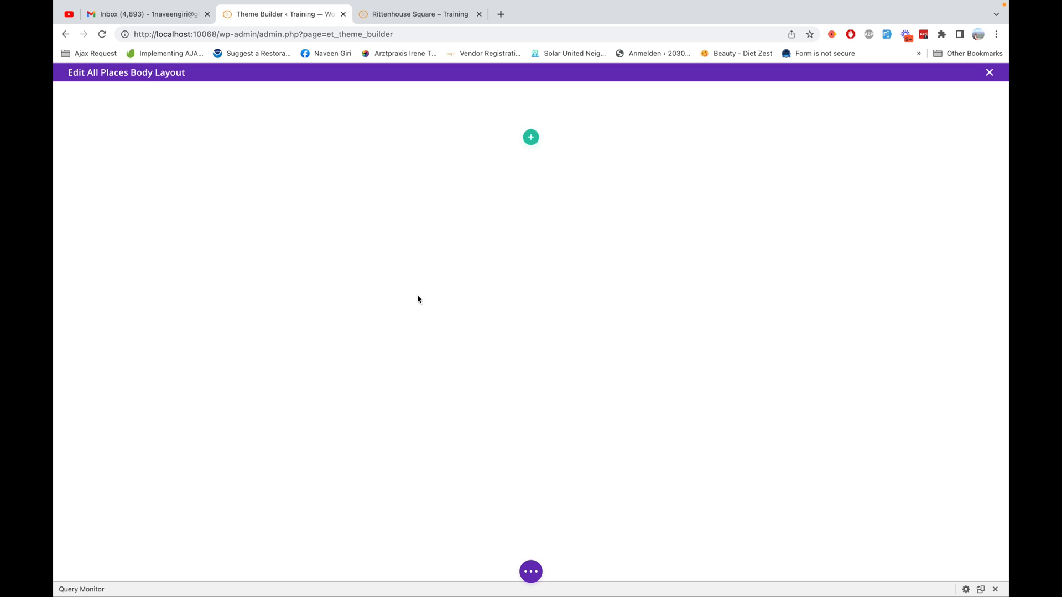
- Switch the body layout to wireframe view and insert a Fullwidth section below the existing section
{"action": "left_click", "coordinate": [531, 572]}
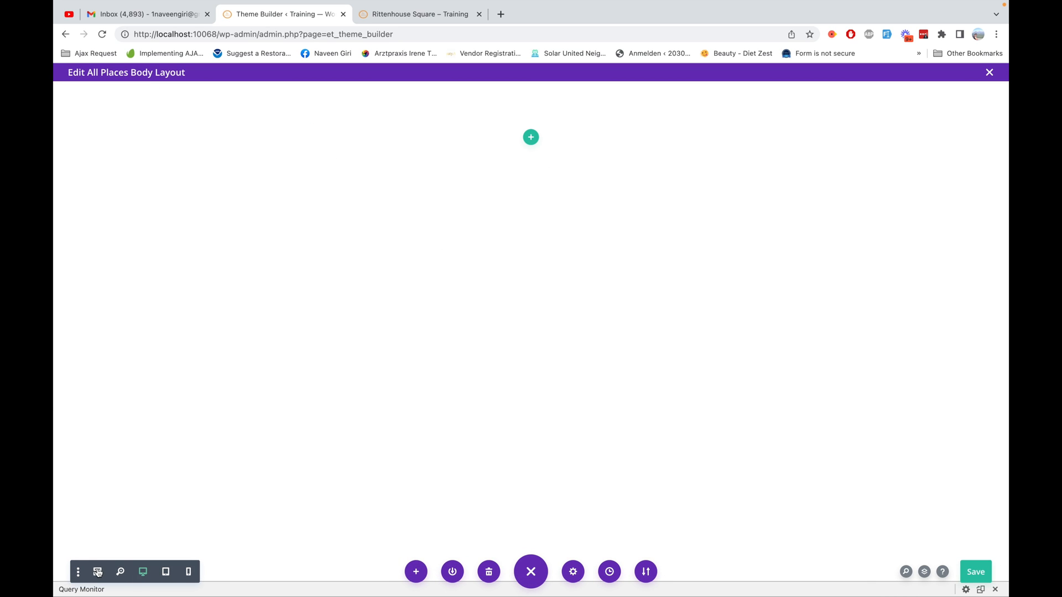
{"action": "left_click", "coordinate": [97, 572]}
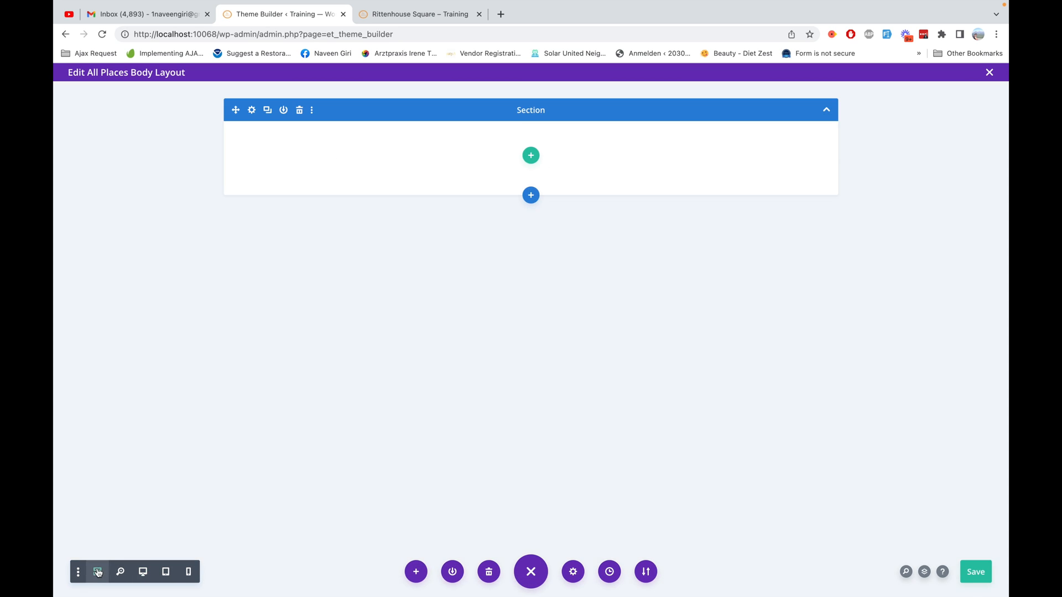
{"action": "left_click", "coordinate": [530, 197]}
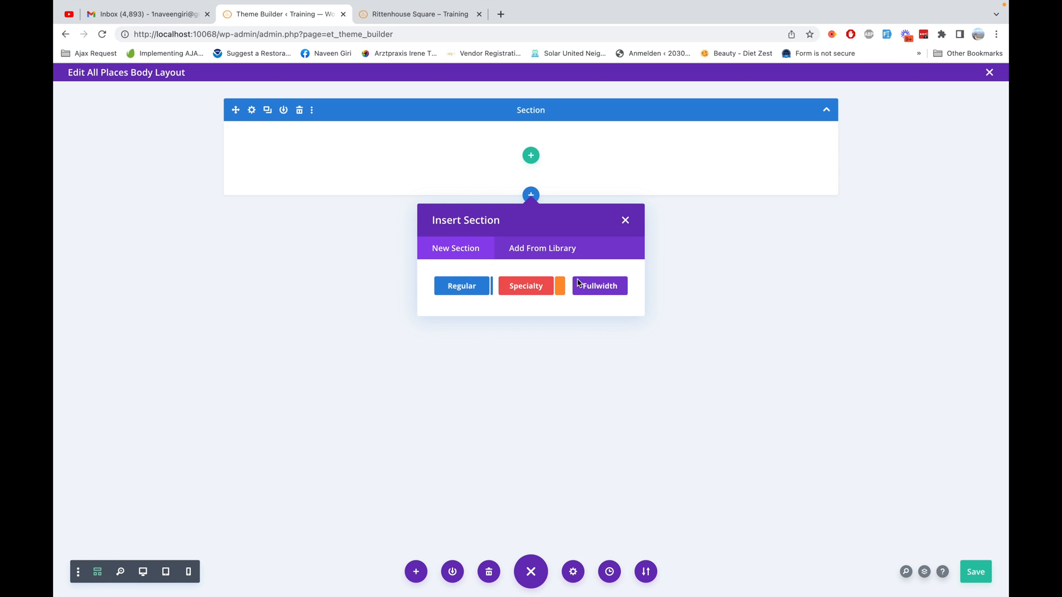
{"action": "left_click", "coordinate": [616, 287]}
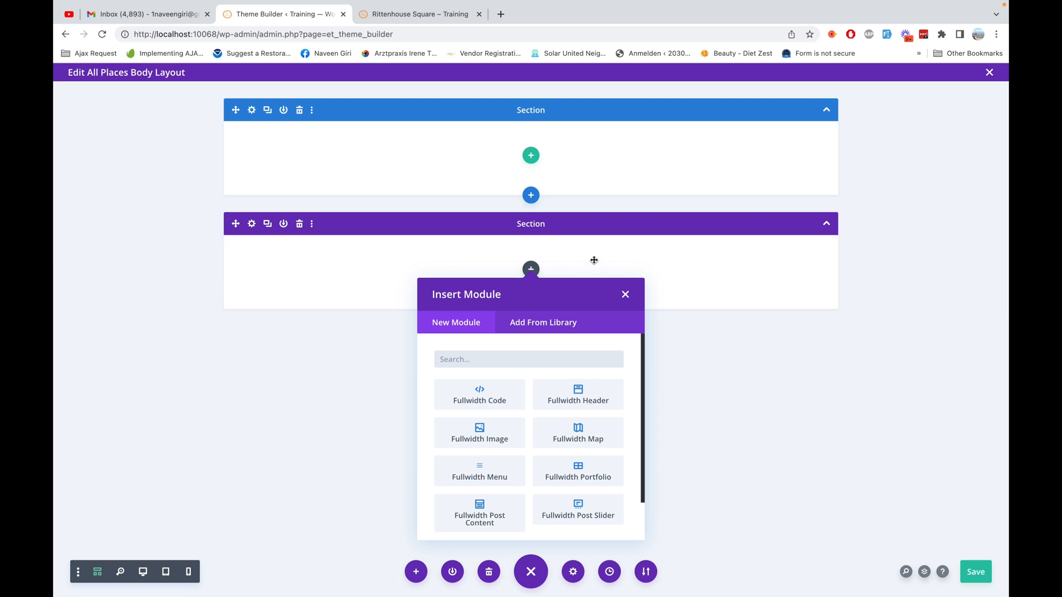
- Insert a Fullwidth Code module into the fullwidth section and start editing its code content
{"action": "left_click", "coordinate": [435, 14]}
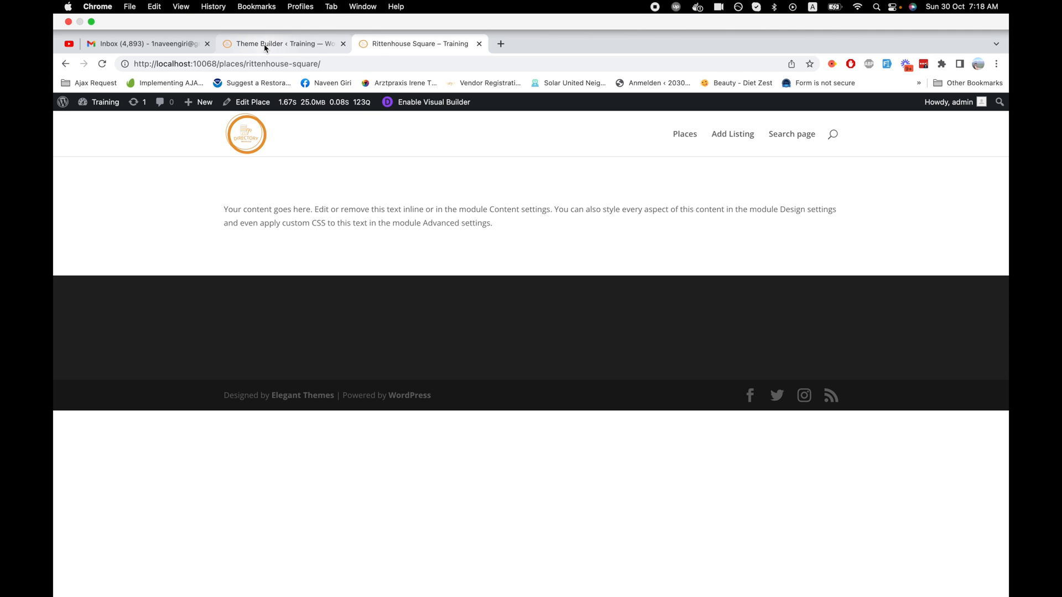
{"action": "left_click", "coordinate": [279, 13]}
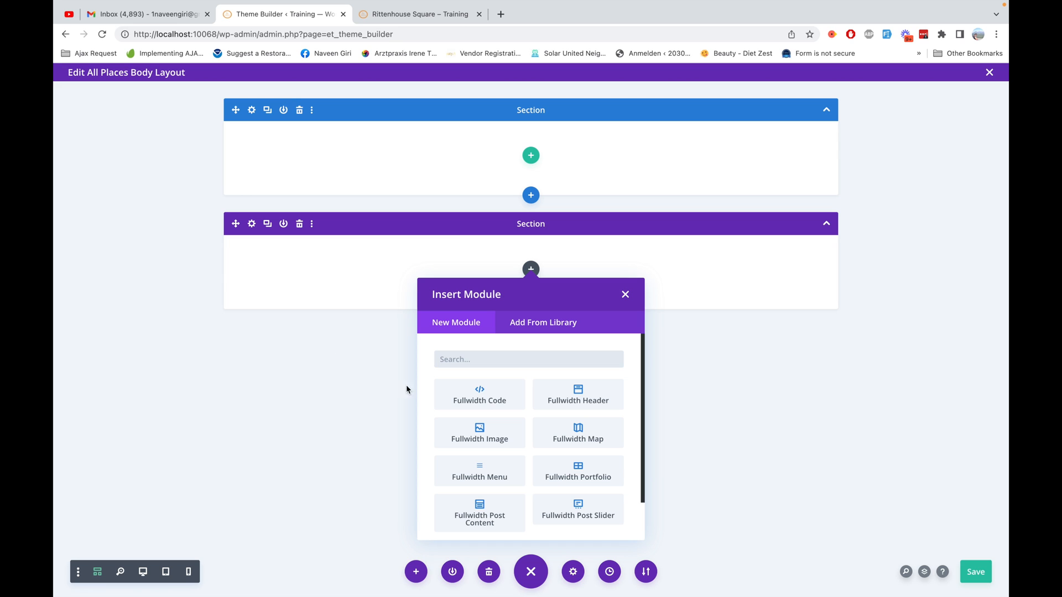
{"action": "left_click", "coordinate": [483, 394]}
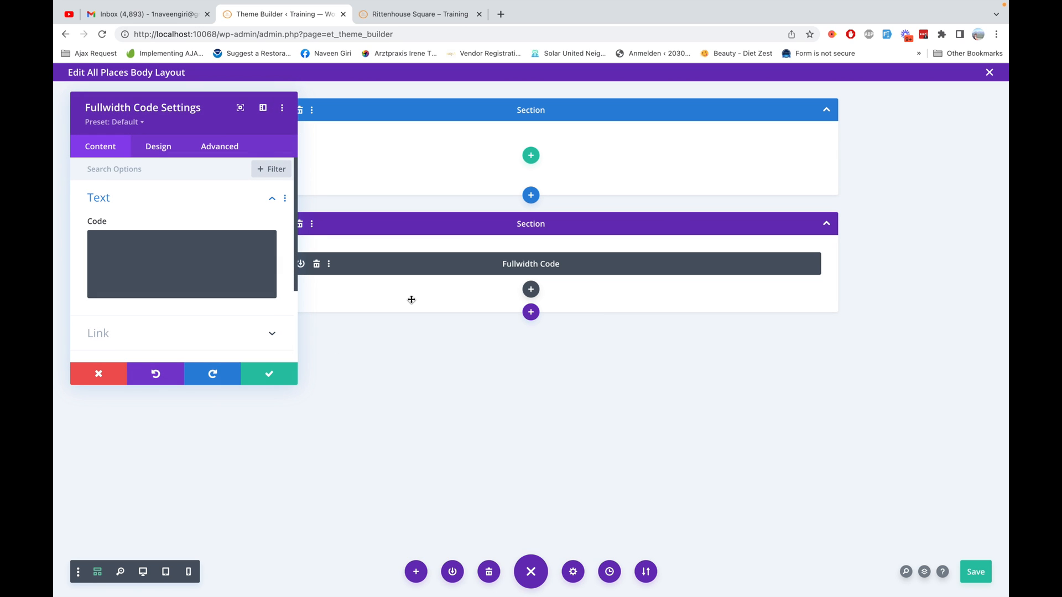
{"action": "left_click", "coordinate": [146, 244]}
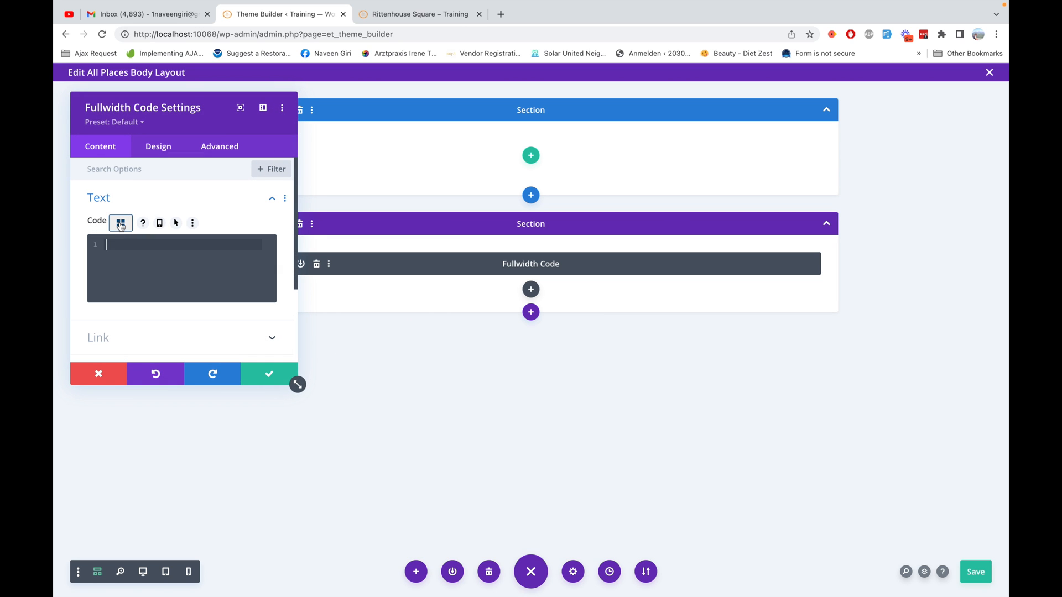
- Open the shortcode builder for the code content and select the gd_post_images (GD > Post Images) shortcode
{"action": "left_click", "coordinate": [120, 223]}
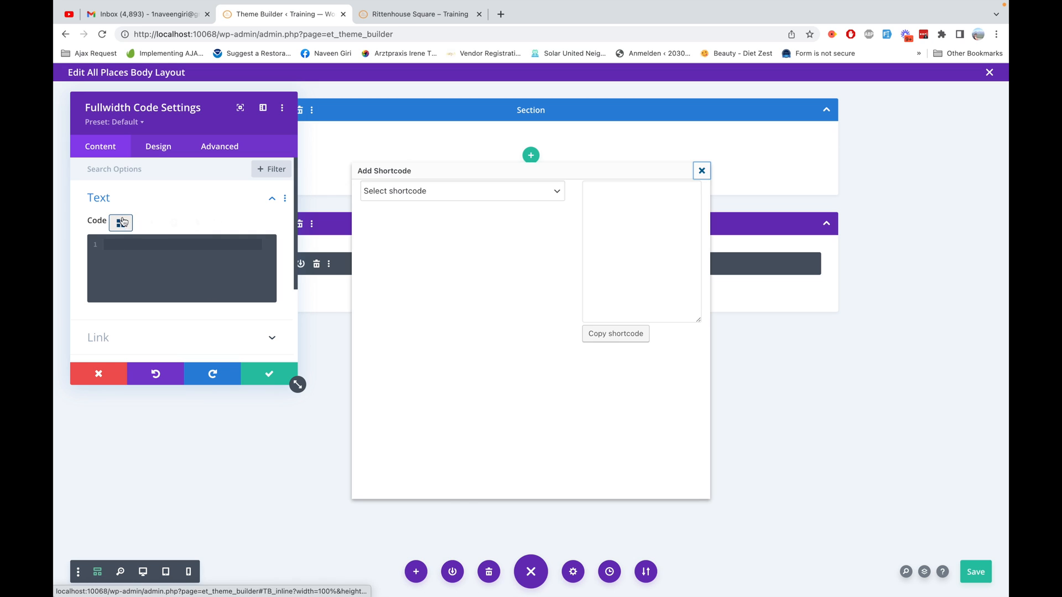
{"action": "left_click", "coordinate": [460, 198]}
{"action": "scroll", "coordinate": [451, 400], "scroll_direction": "down", "scroll_amount": 4}
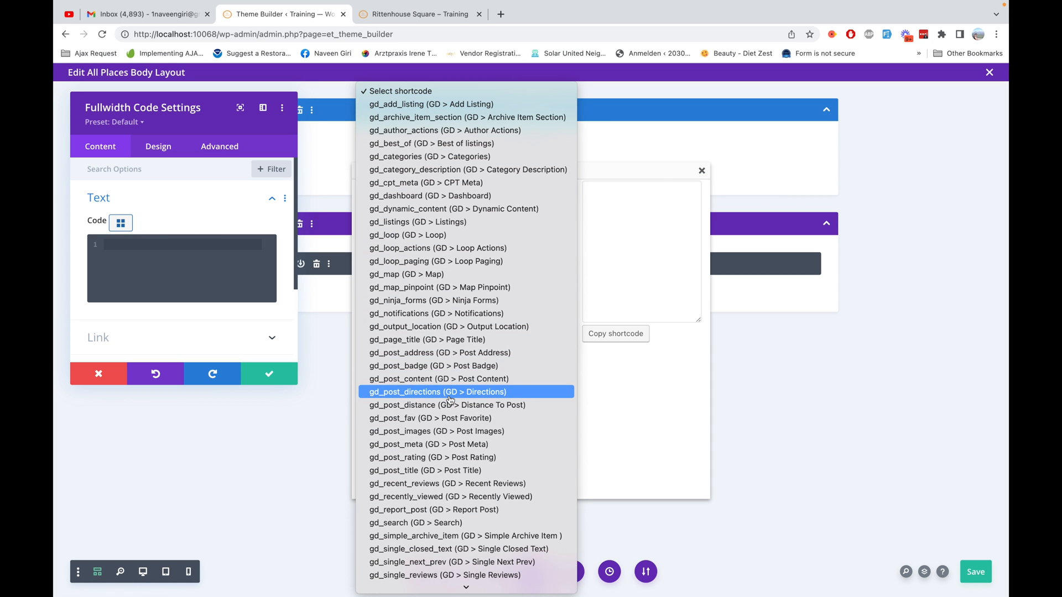
{"action": "left_click", "coordinate": [427, 432]}
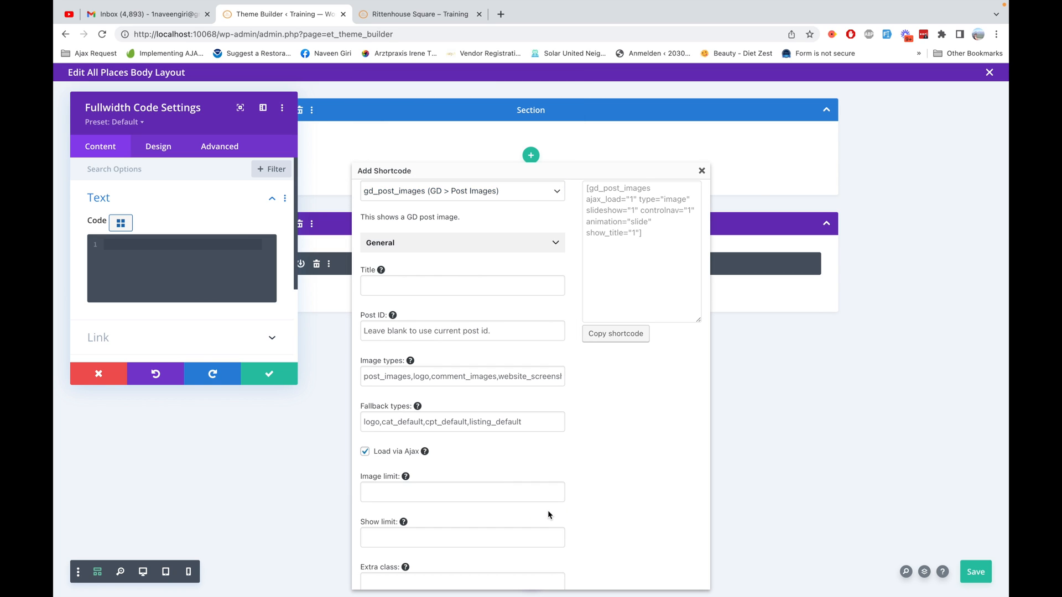
- Set the post images shortcode's show limit to 3 and its output type to Slider
{"action": "scroll", "coordinate": [548, 510], "scroll_direction": "down", "scroll_amount": 3}
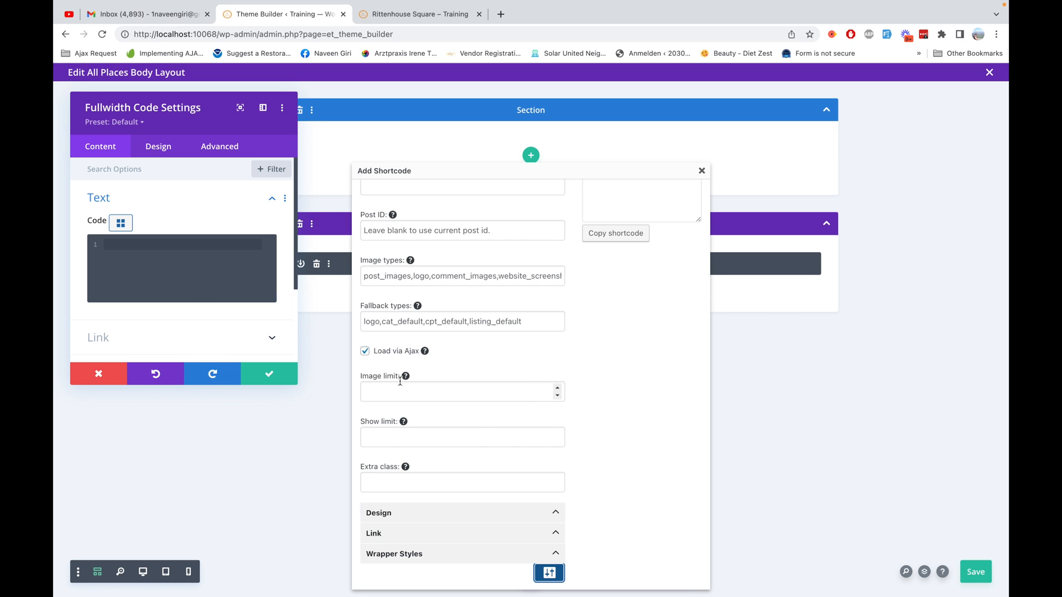
{"action": "left_click", "coordinate": [388, 437]}
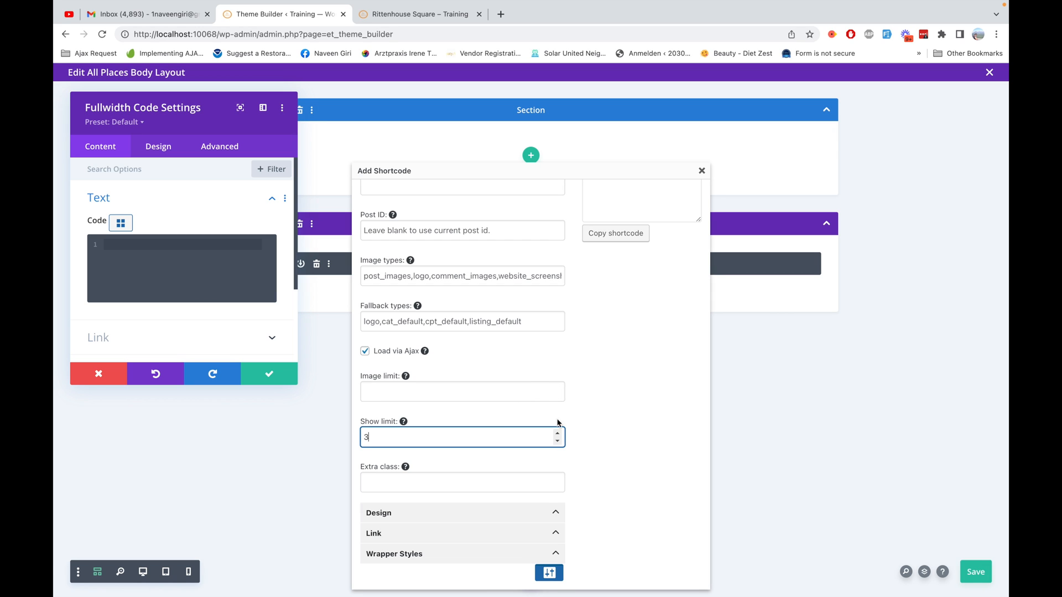
{"action": "type", "text": "3"}
{"action": "left_click", "coordinate": [623, 422]}
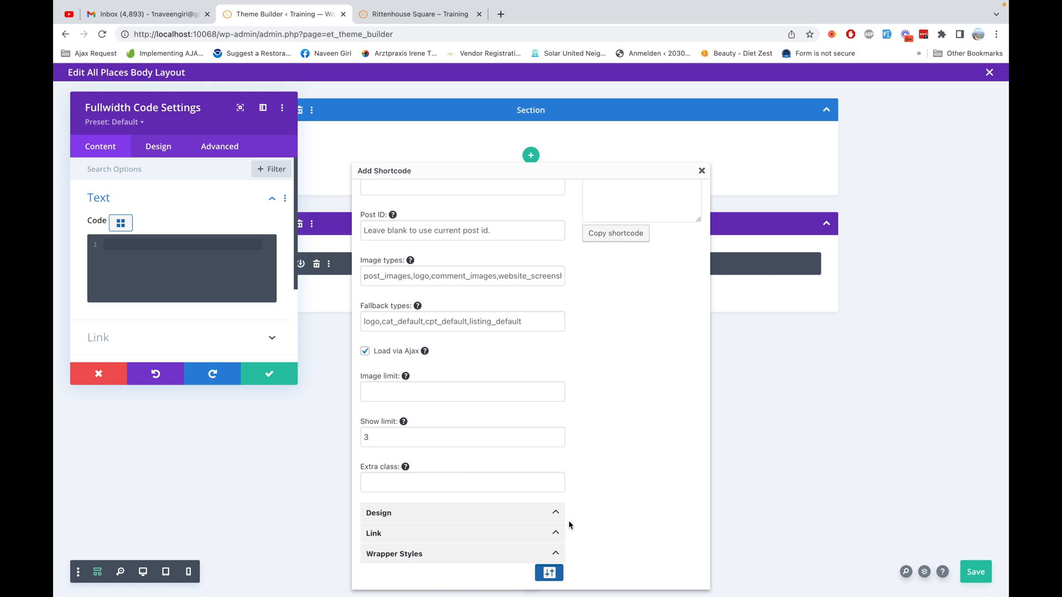
{"action": "left_click", "coordinate": [517, 517]}
{"action": "left_click", "coordinate": [441, 559]}
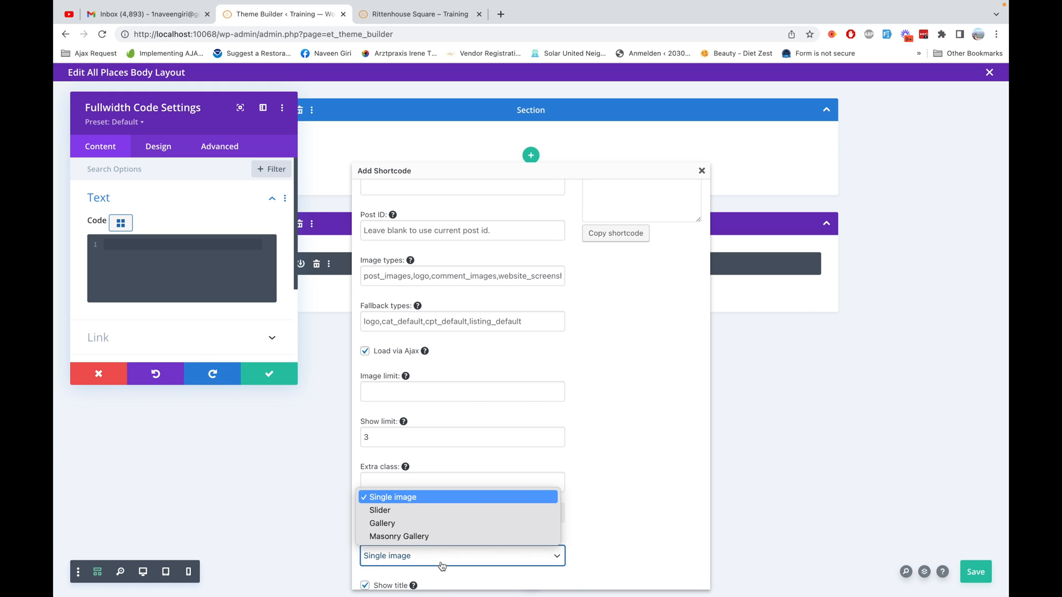
{"action": "left_click", "coordinate": [437, 510]}
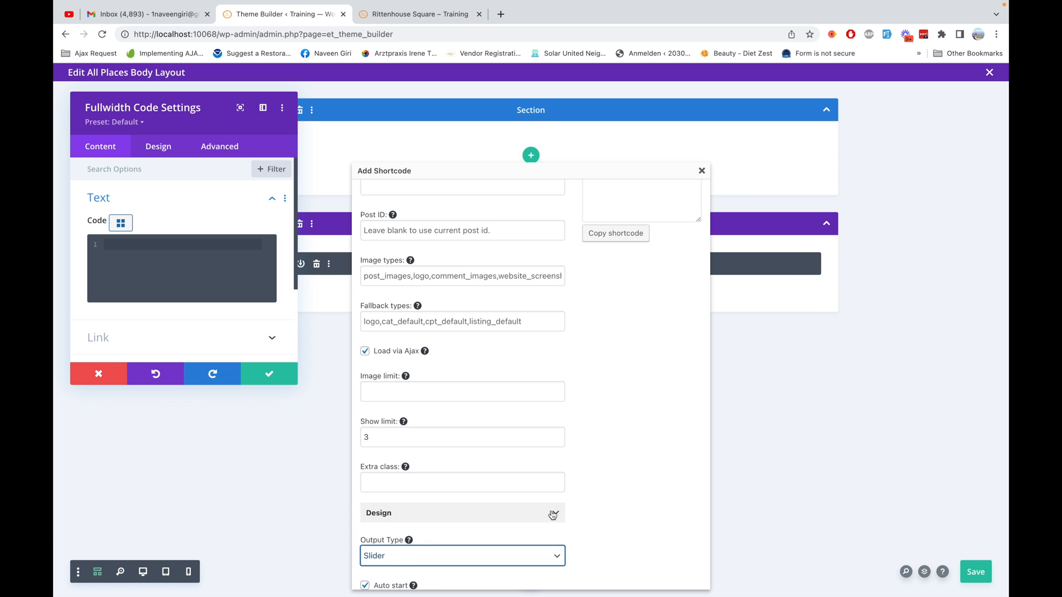
- Copy the generated gd_post_images shortcode into the Fullwidth Code module and apply the module settings
{"action": "scroll", "coordinate": [552, 515], "scroll_direction": "down", "scroll_amount": 2}
{"action": "scroll", "coordinate": [552, 516], "scroll_direction": "down", "scroll_amount": 5}
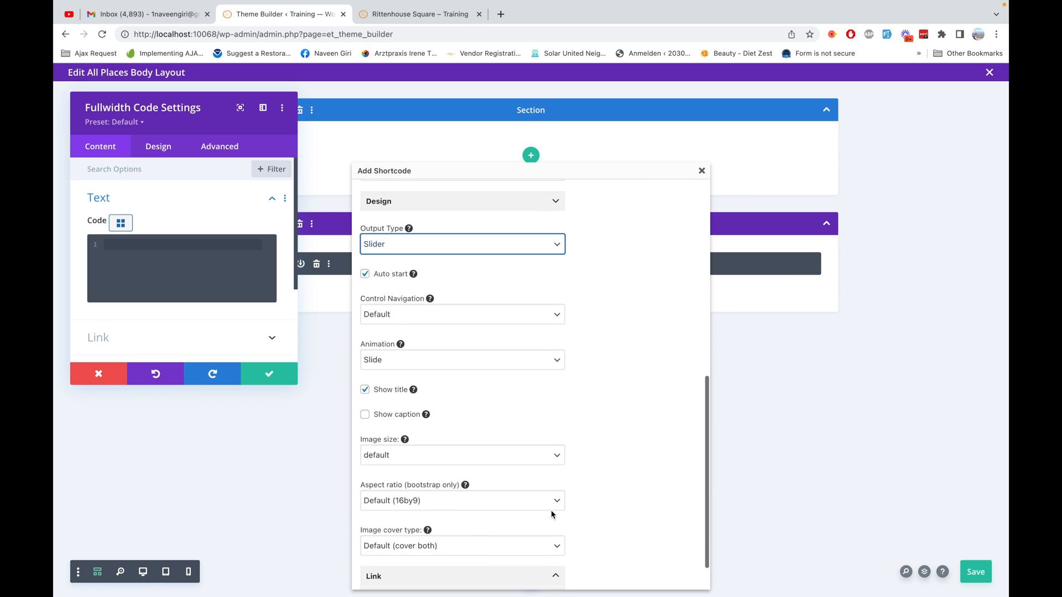
{"action": "scroll", "coordinate": [498, 512], "scroll_direction": "up", "scroll_amount": 3}
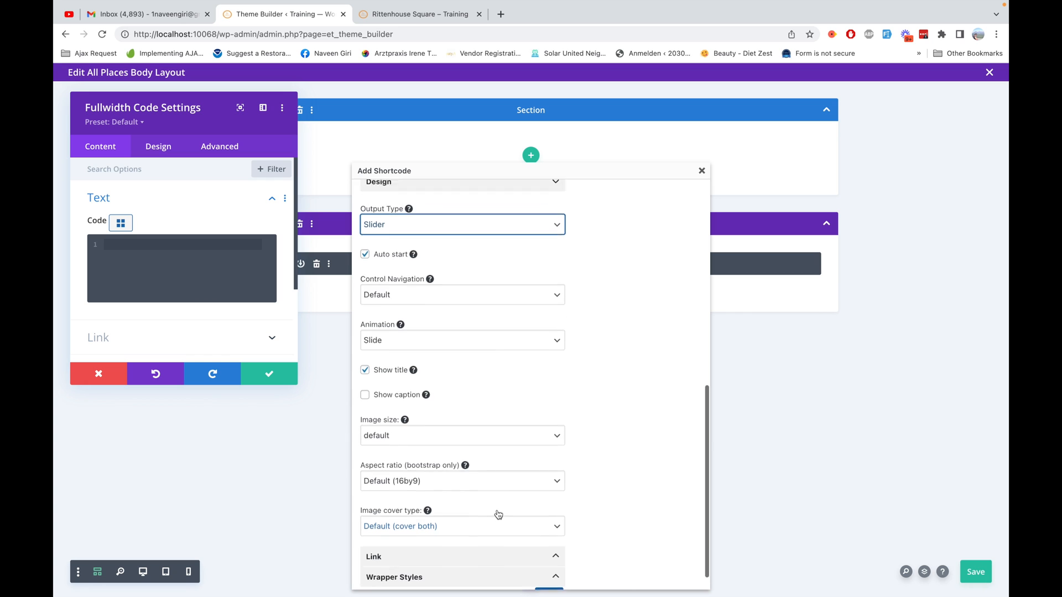
{"action": "scroll", "coordinate": [504, 446], "scroll_direction": "up", "scroll_amount": 6}
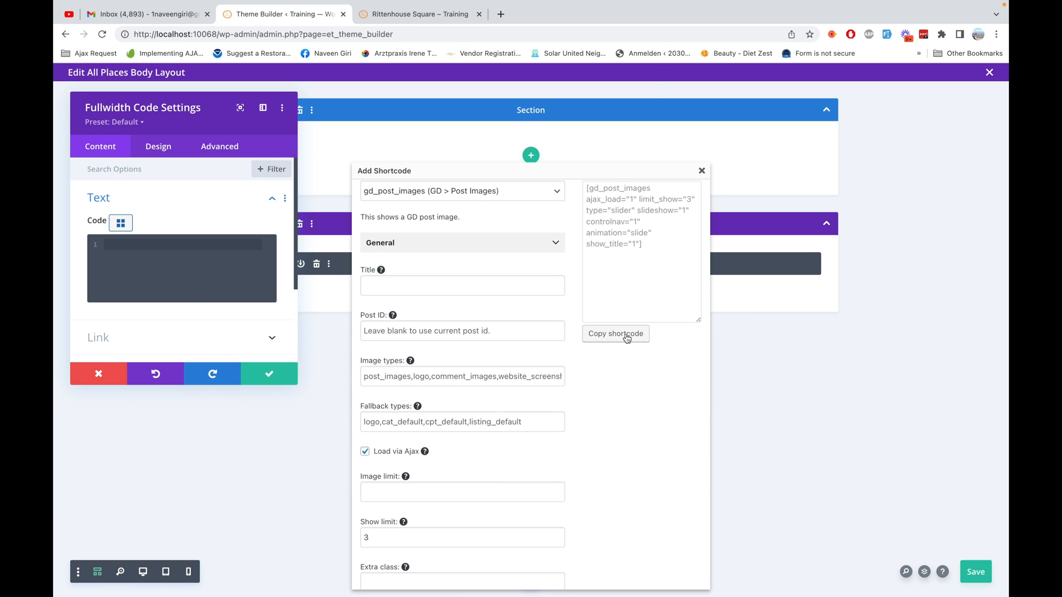
{"action": "left_click", "coordinate": [627, 334]}
{"action": "left_click", "coordinate": [629, 122]}
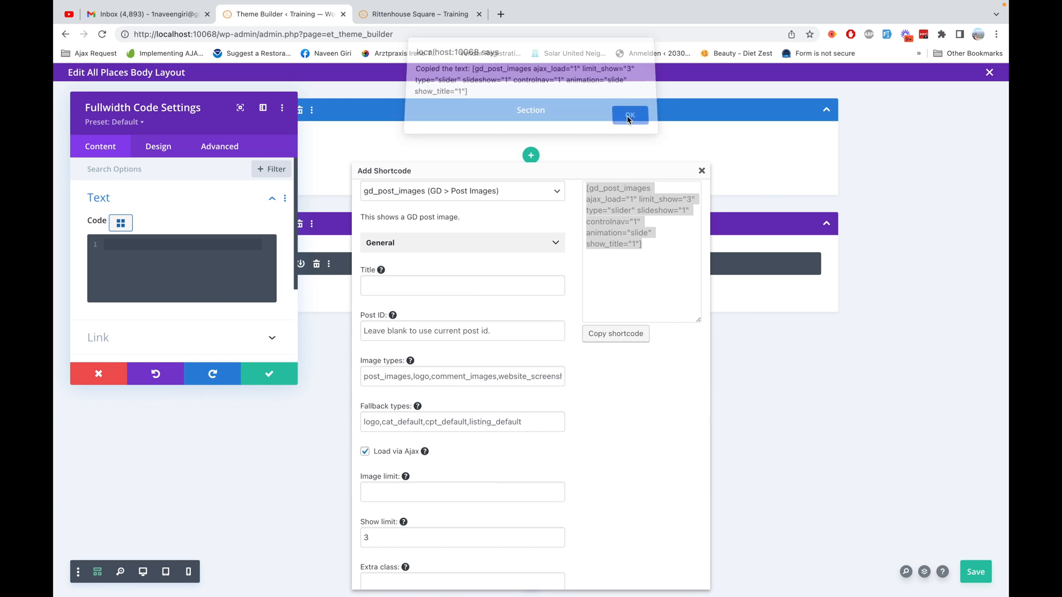
{"action": "left_click", "coordinate": [238, 268]}
{"action": "key", "text": "ctrl+v"}
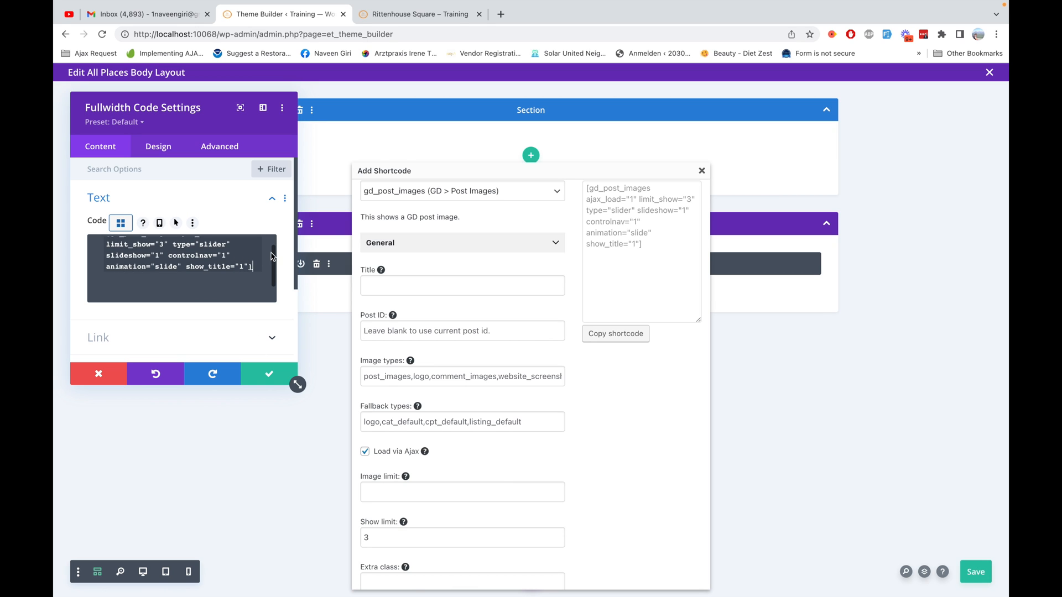
{"action": "key", "text": "ctrl+a"}
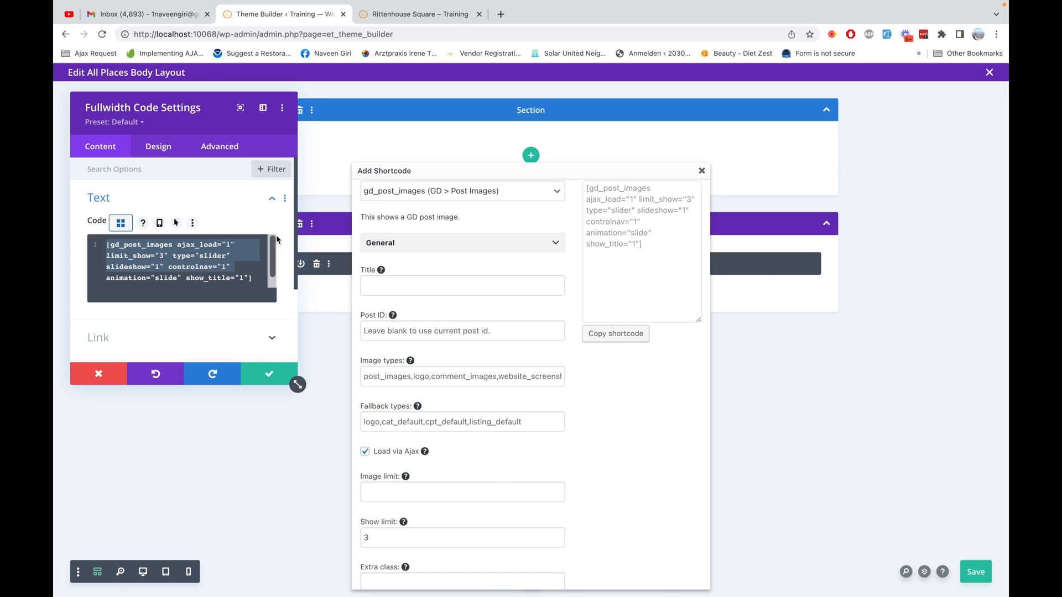
{"action": "left_click", "coordinate": [269, 374]}
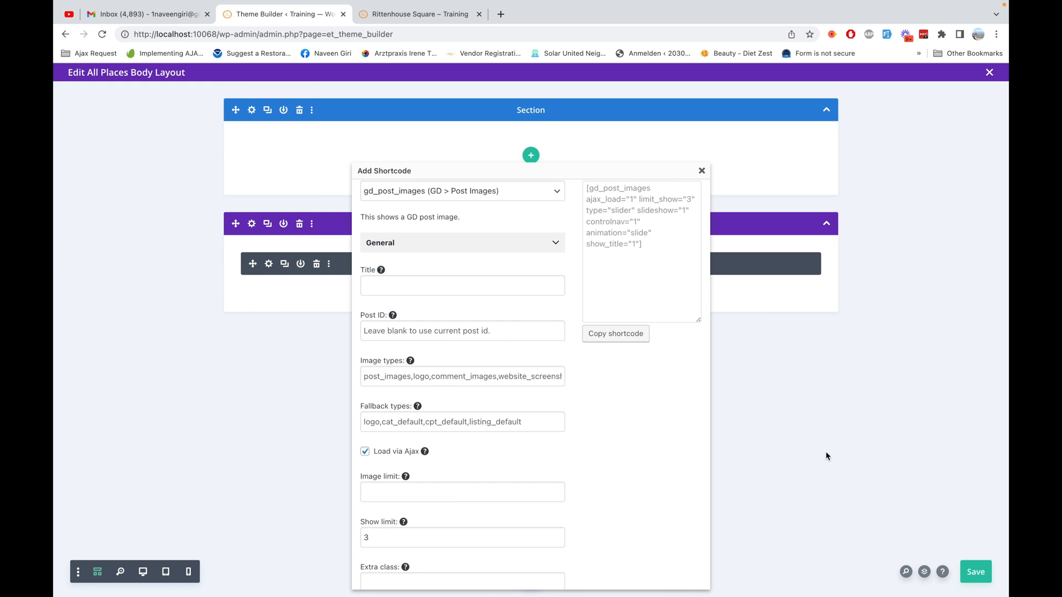
- Save the body layout and check the reloaded Rittenhouse Square page, inspecting the blank space above the image slider
{"action": "left_click", "coordinate": [976, 579]}
{"action": "left_click", "coordinate": [412, 14]}
{"action": "left_click", "coordinate": [403, 31]}
{"action": "key", "text": "Return"}
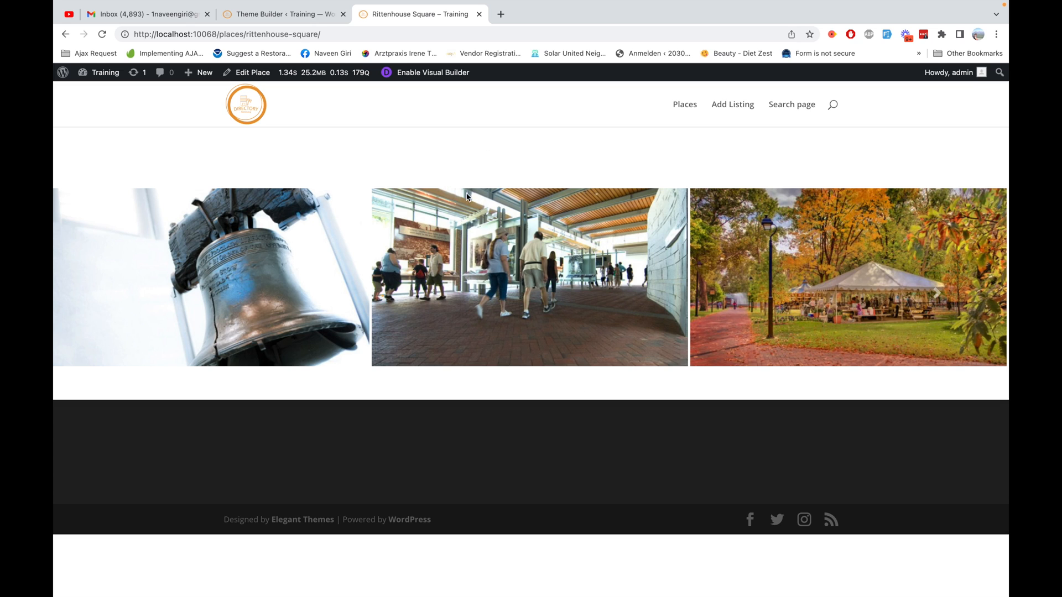
{"action": "right_click", "coordinate": [457, 177]}
{"action": "left_click", "coordinate": [510, 461]}
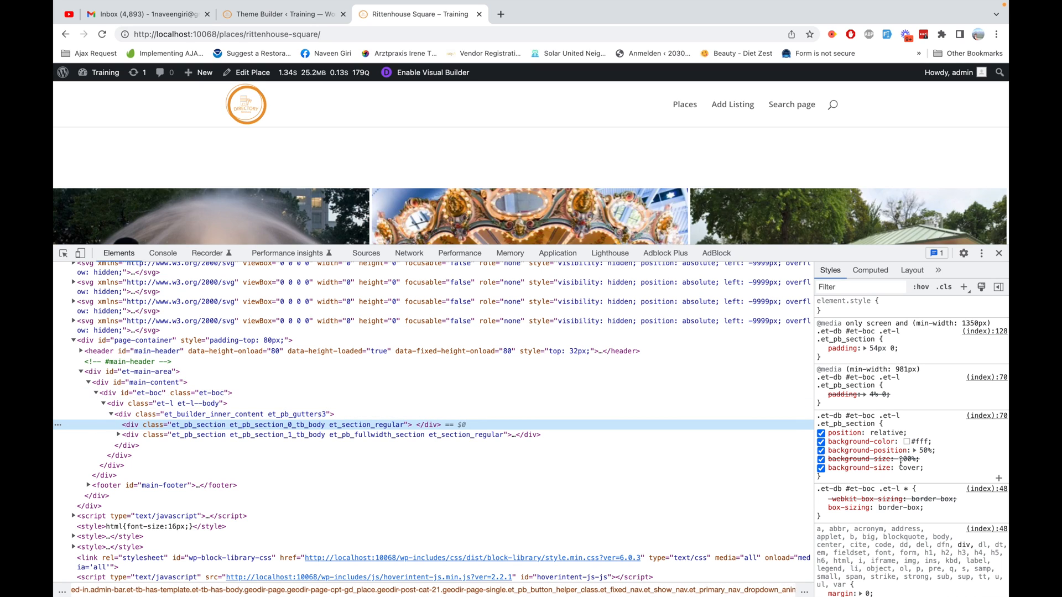
- Delete the empty regular section above the fullwidth section and check the result on the Rittenhouse Square page
{"action": "left_click", "coordinate": [281, 18]}
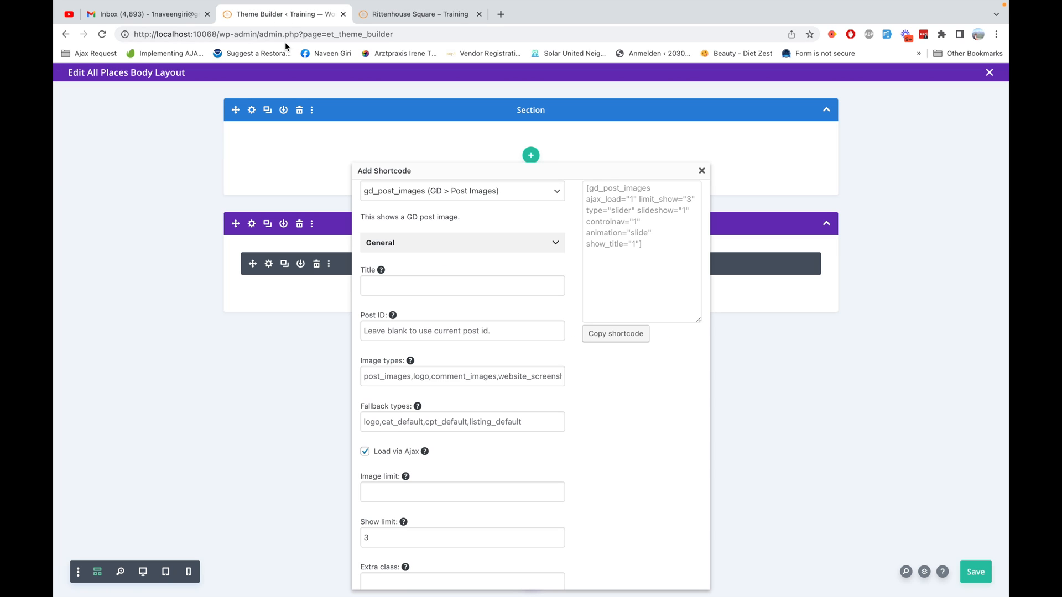
{"action": "left_click", "coordinate": [702, 171]}
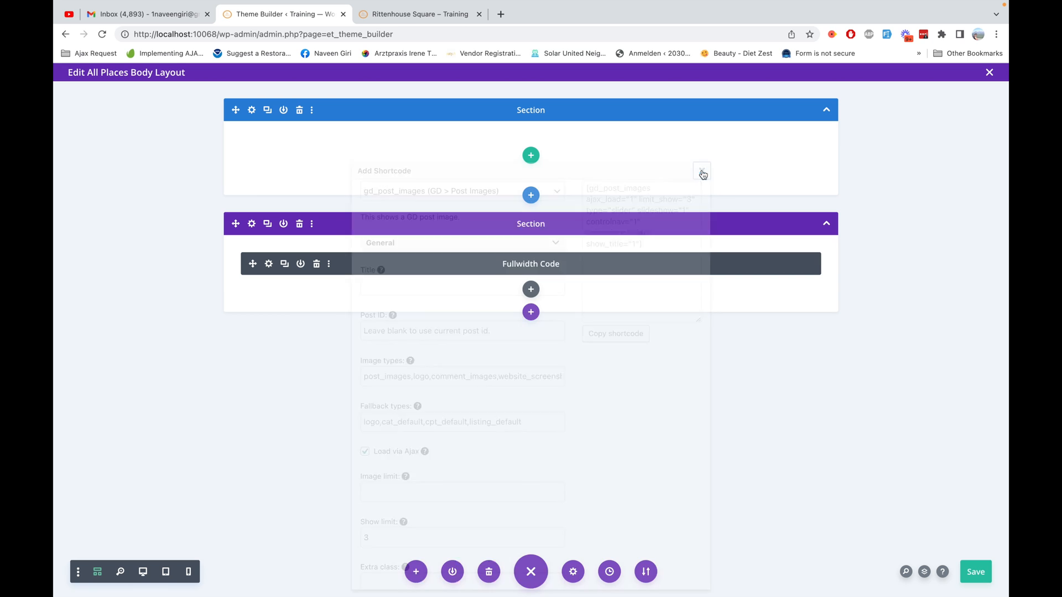
{"action": "left_click", "coordinate": [299, 110]}
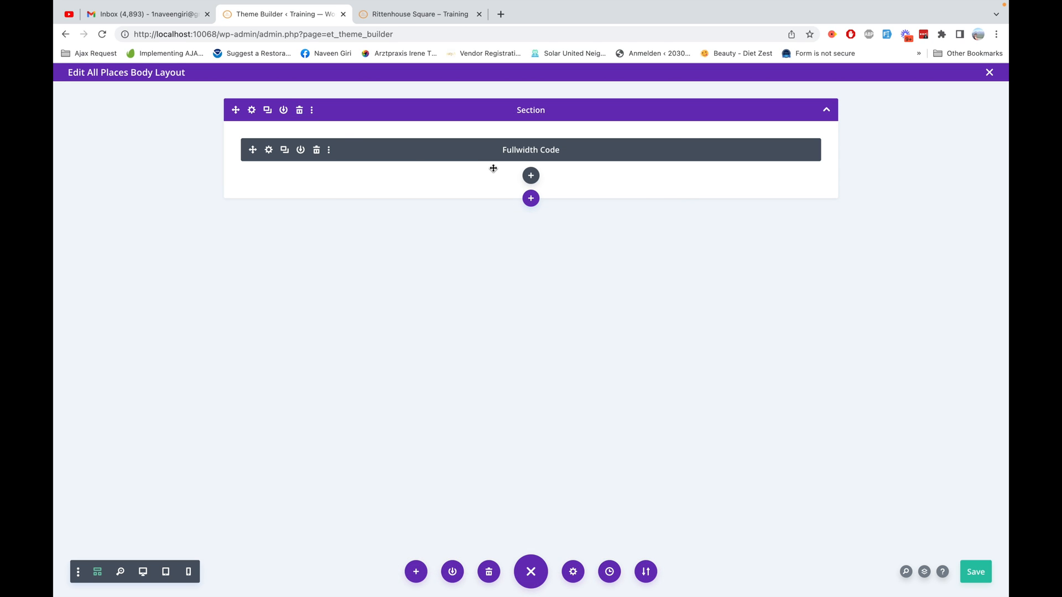
{"action": "left_click", "coordinate": [419, 15]}
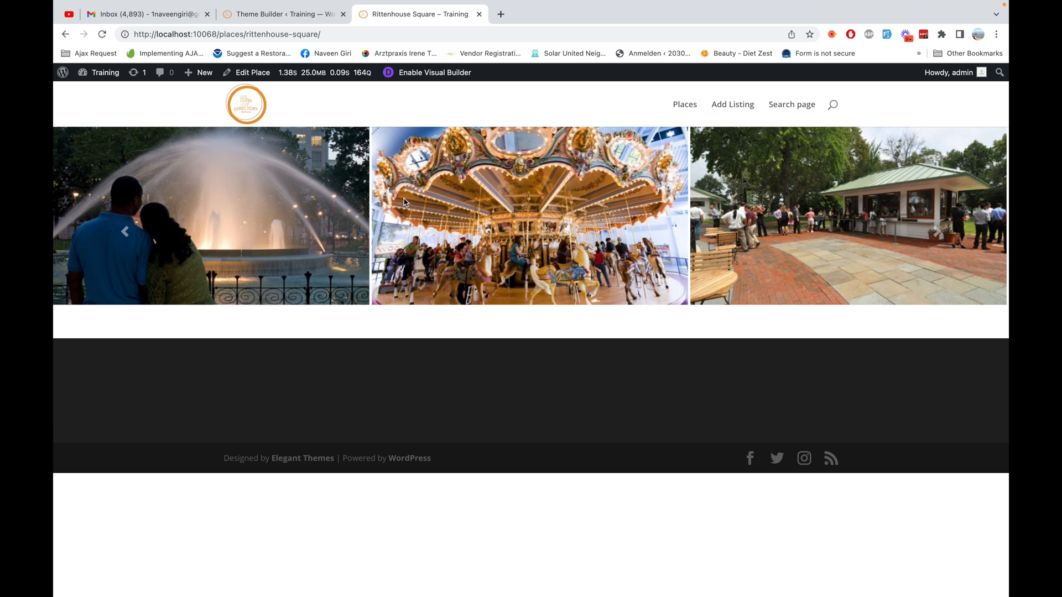
- Add a Regular section below the fullwidth section with a two-column row split three-quarters and one-quarter
{"action": "left_click", "coordinate": [282, 14]}
{"action": "left_click", "coordinate": [531, 198]}
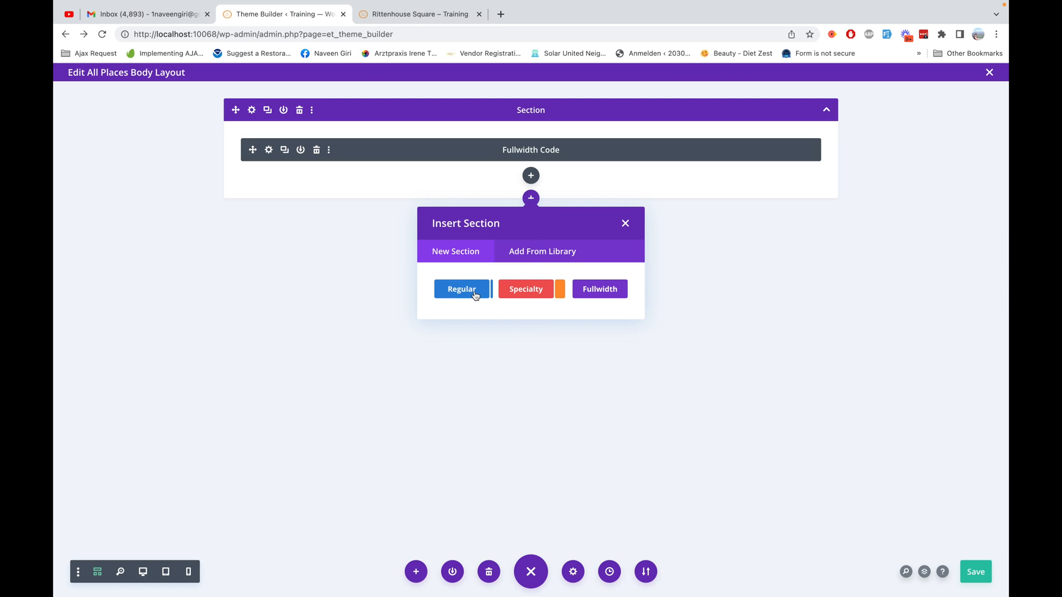
{"action": "left_click", "coordinate": [475, 296]}
{"action": "scroll", "coordinate": [564, 382], "scroll_direction": "down", "scroll_amount": 1}
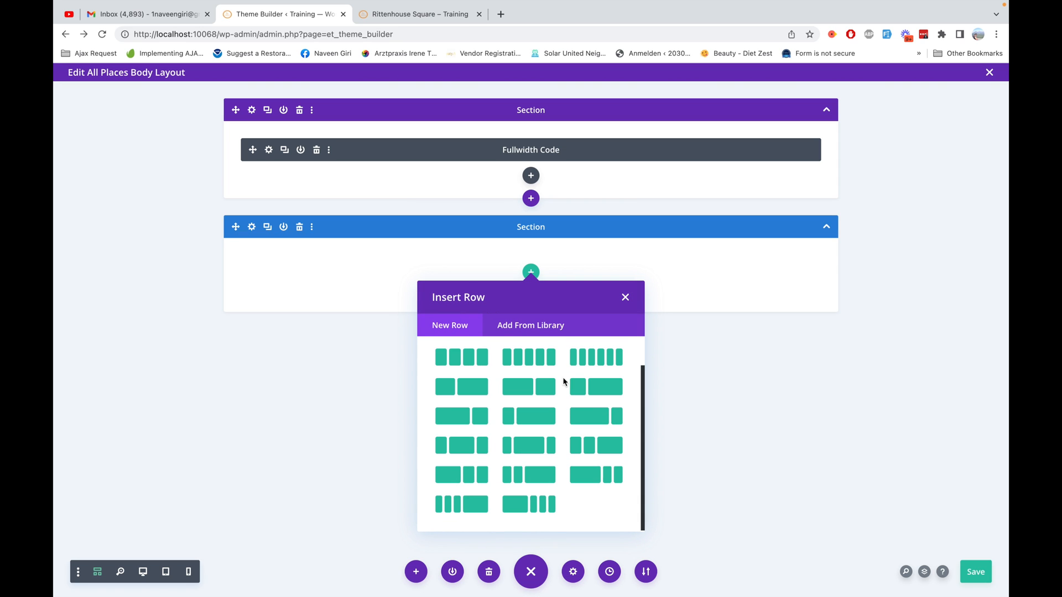
{"action": "left_click", "coordinate": [599, 418]}
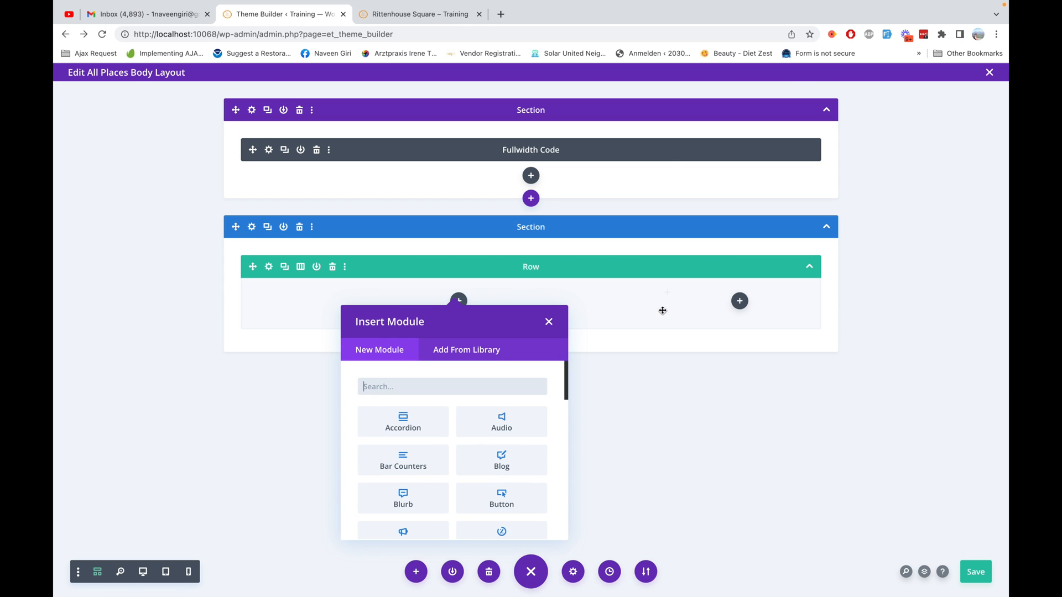
- Find the Text module and insert it into the wider column of the new row
{"action": "left_click", "coordinate": [441, 381]}
{"action": "left_click", "coordinate": [437, 387]}
{"action": "type", "text": "s"}
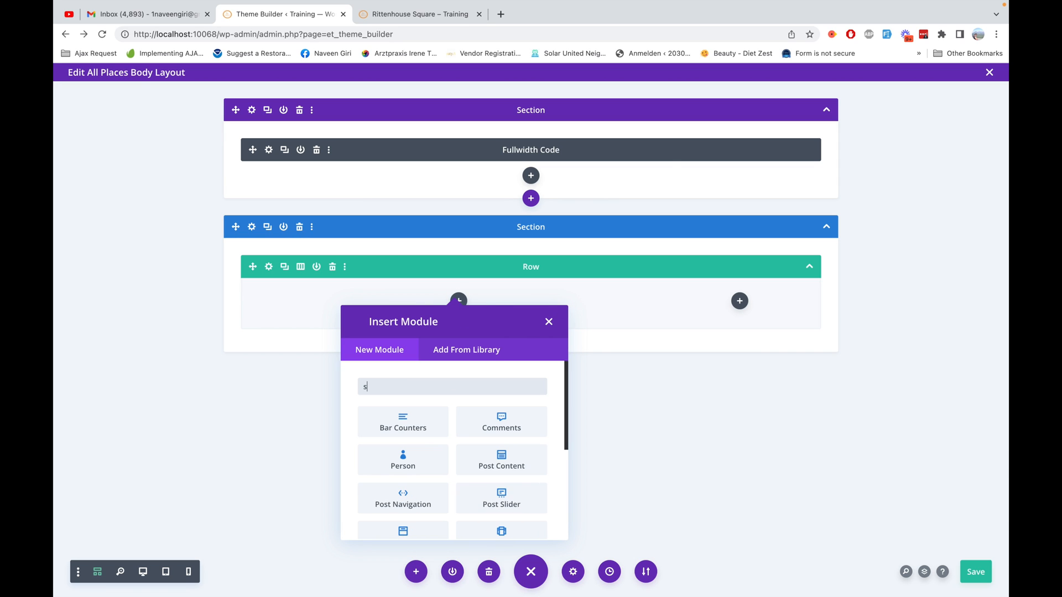
{"action": "key", "text": "BackSpace"}
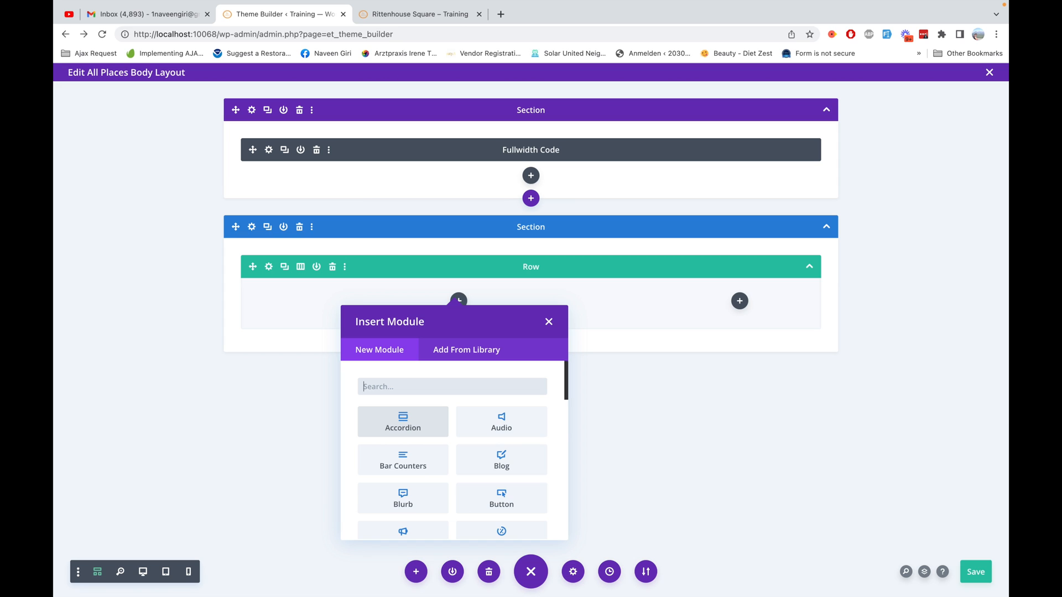
{"action": "type", "text": "texxt"}
{"action": "key", "text": "BackSpace"}
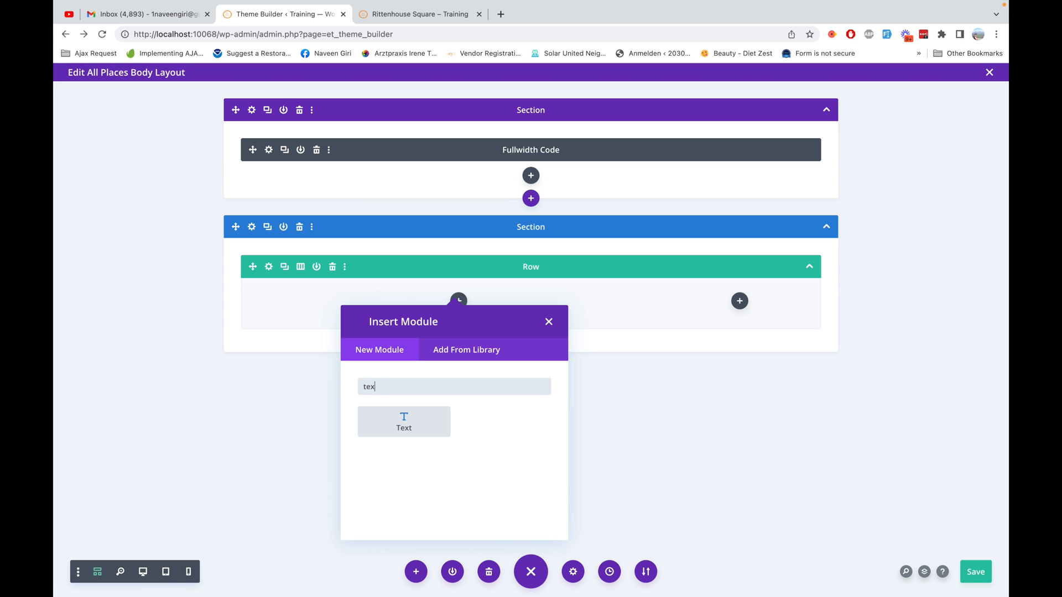
{"action": "left_click", "coordinate": [429, 428]}
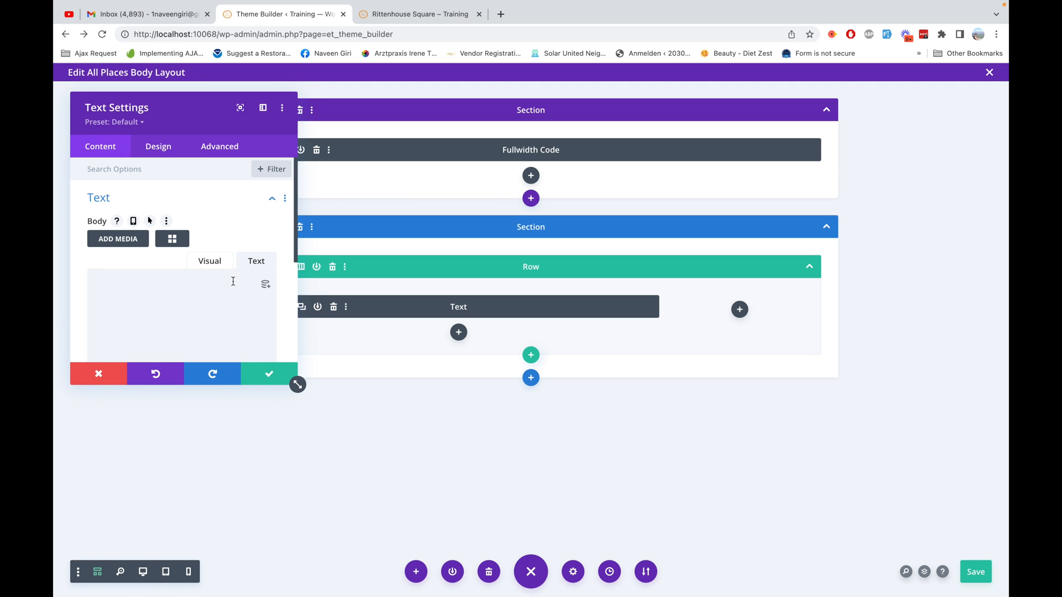
- Open the shortcode builder for the Text module's body and select the gd_single_tabs (GD > Single Tabs) shortcode
{"action": "left_click", "coordinate": [172, 246]}
{"action": "left_click", "coordinate": [426, 195]}
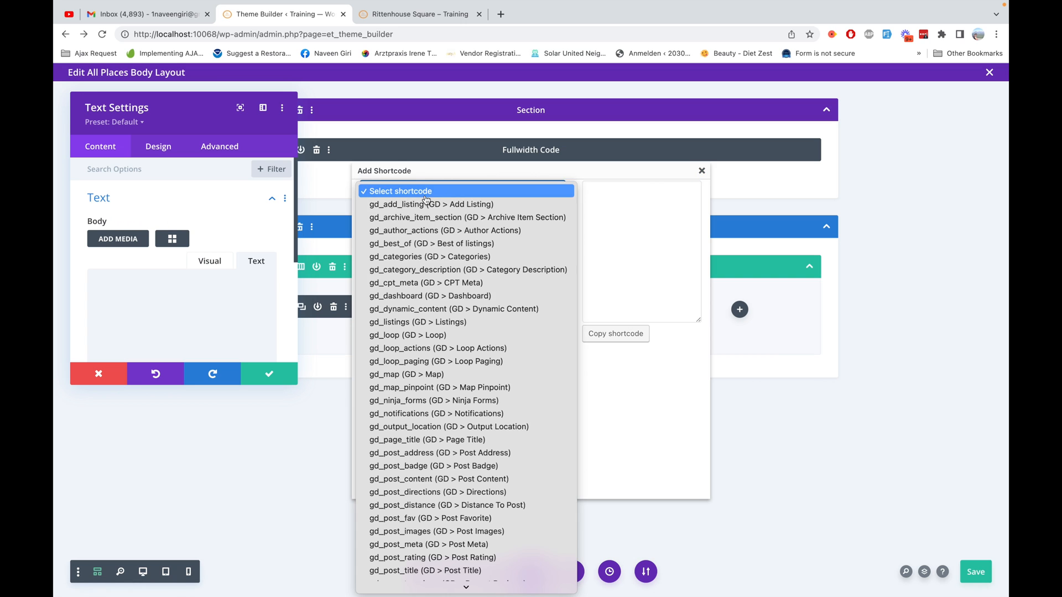
{"action": "scroll", "coordinate": [434, 401], "scroll_direction": "down", "scroll_amount": 2}
{"action": "scroll", "coordinate": [434, 401], "scroll_direction": "down", "scroll_amount": 5}
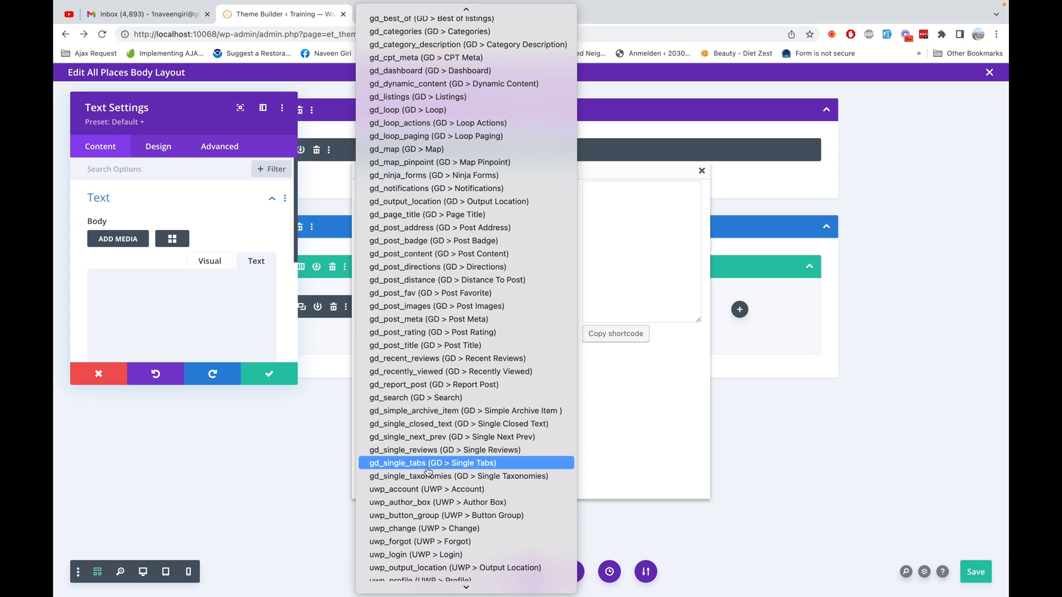
{"action": "left_click", "coordinate": [427, 467]}
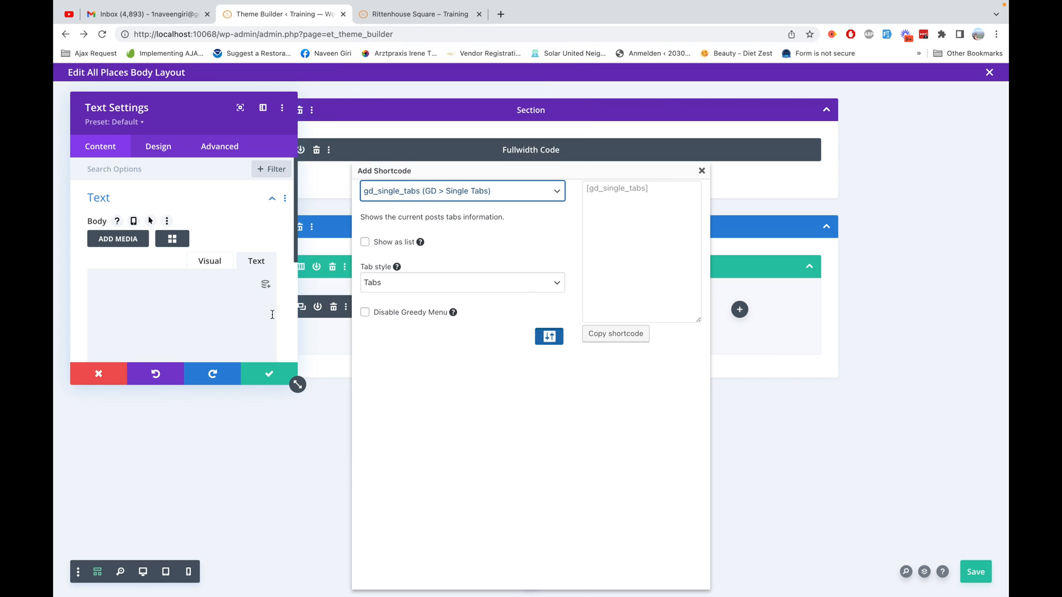
- Enable Show as list for the Single Tabs shortcode, insert the generated code in the Text module's body, and save the module
{"action": "left_click", "coordinate": [365, 242]}
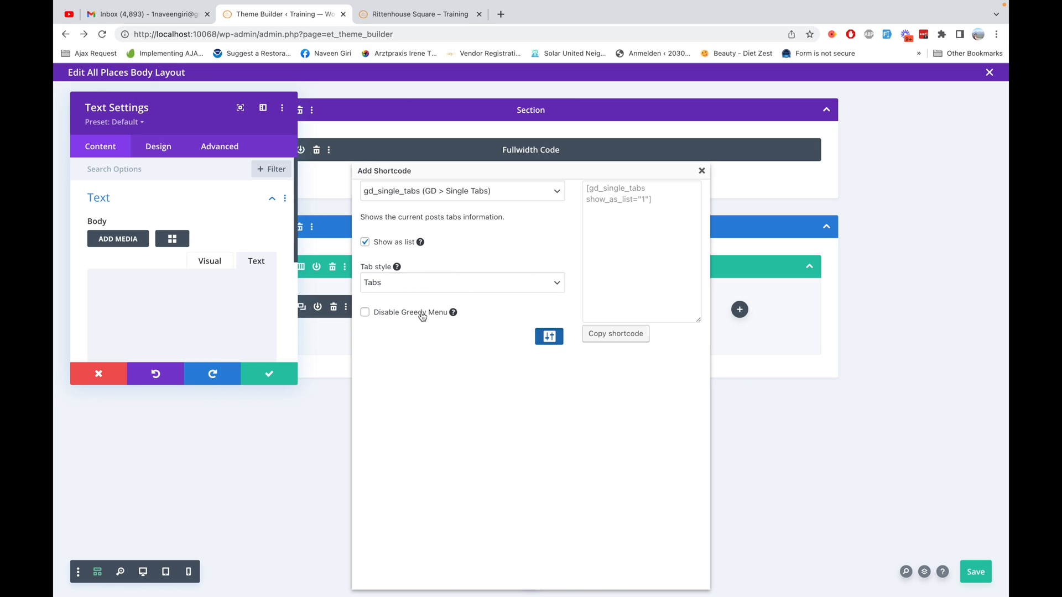
{"action": "left_click", "coordinate": [624, 335]}
{"action": "left_click", "coordinate": [631, 100]}
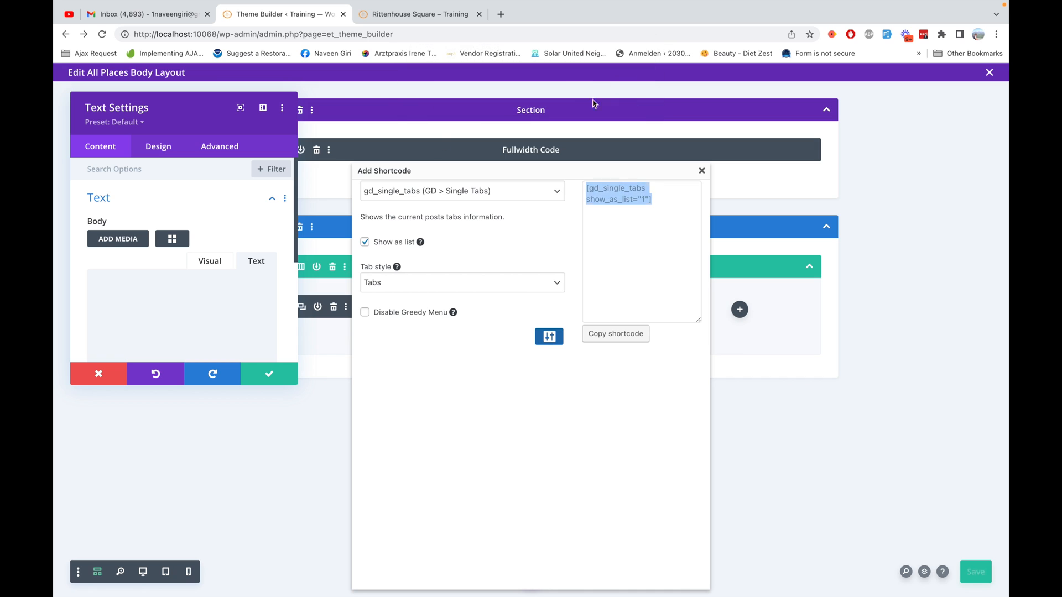
{"action": "left_click", "coordinate": [160, 299]}
{"action": "key", "text": "super+v"}
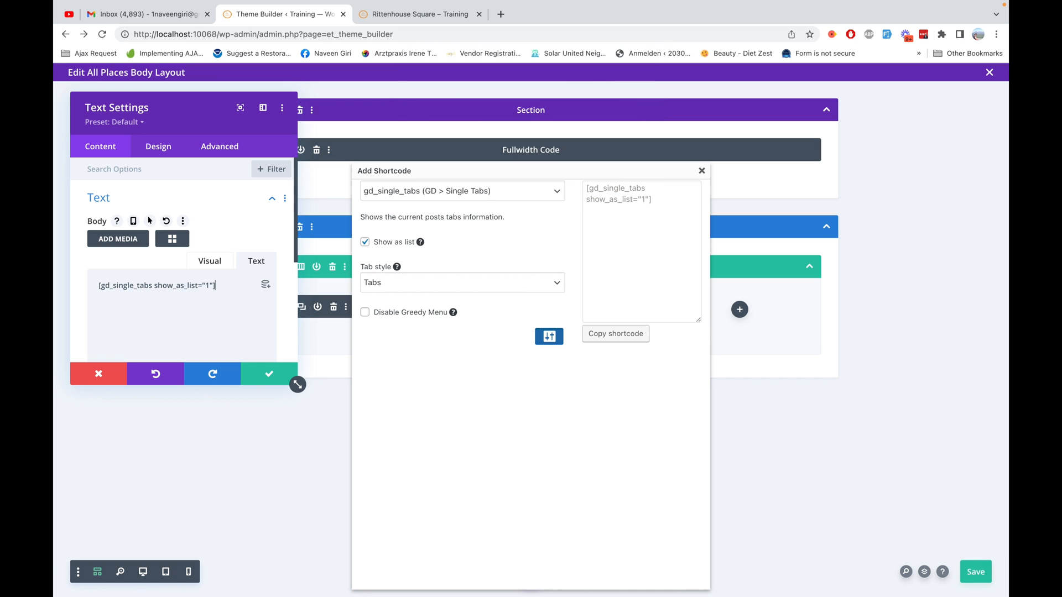
{"action": "left_click", "coordinate": [269, 374]}
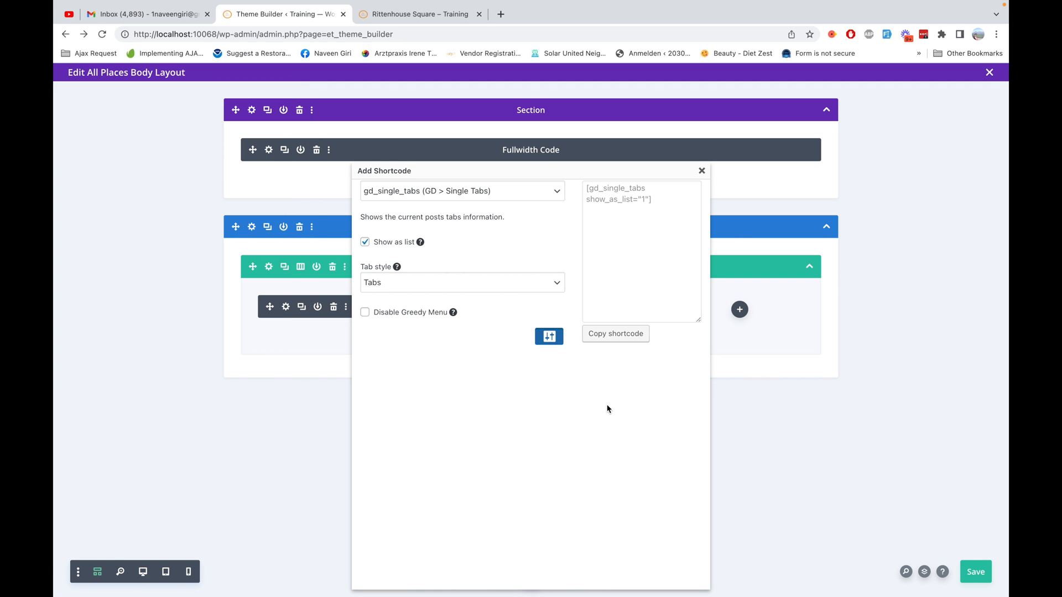
{"action": "left_click", "coordinate": [702, 171]}
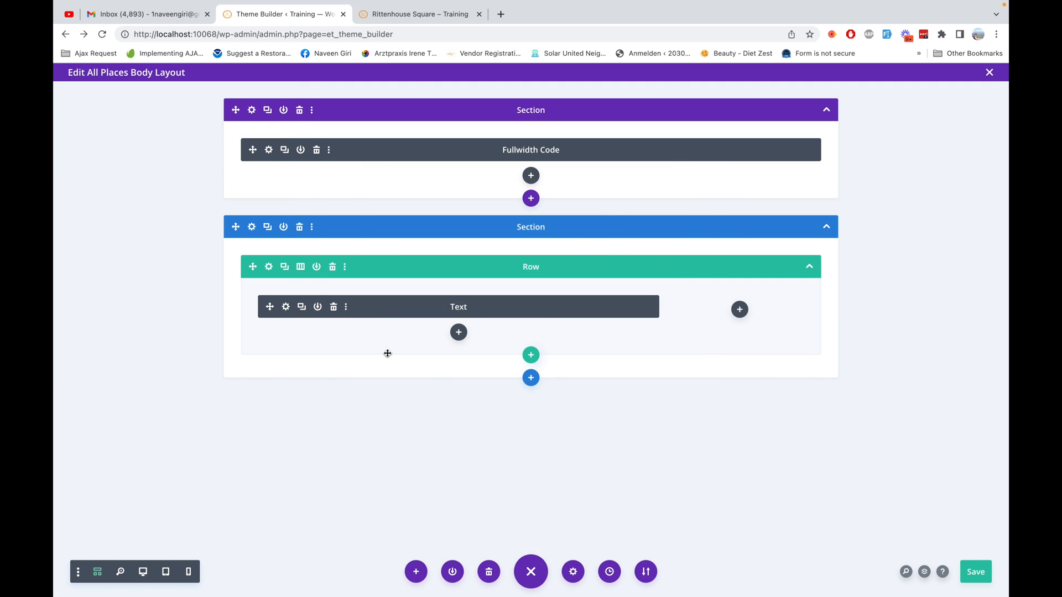
- Reopen the wider column's Text module and choose gd_single_next_prev (GD > Single Next Prev) in its shortcode builder
{"action": "left_click", "coordinate": [285, 308]}
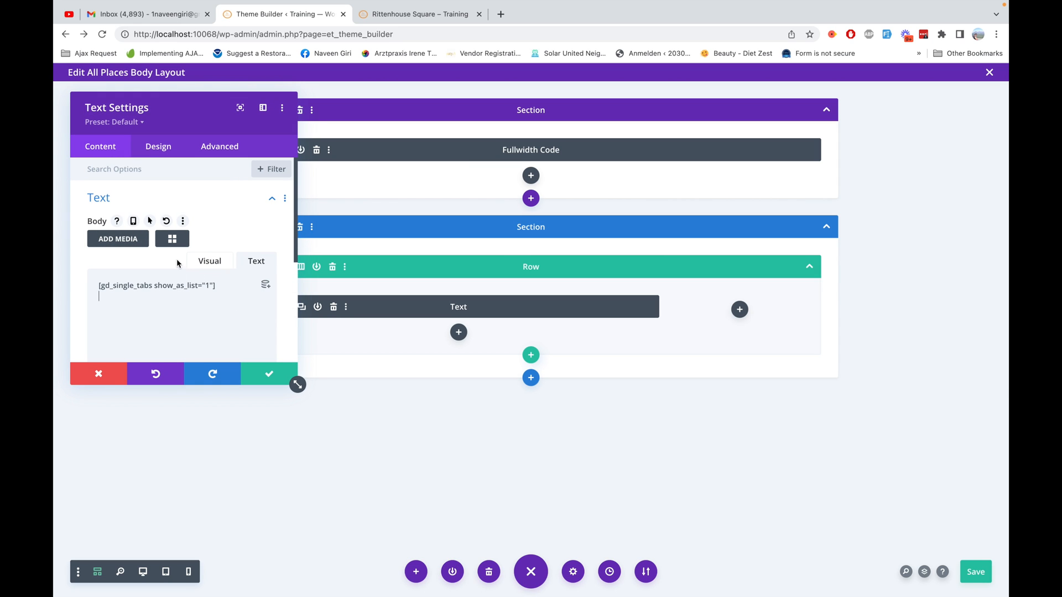
{"action": "left_click", "coordinate": [172, 238]}
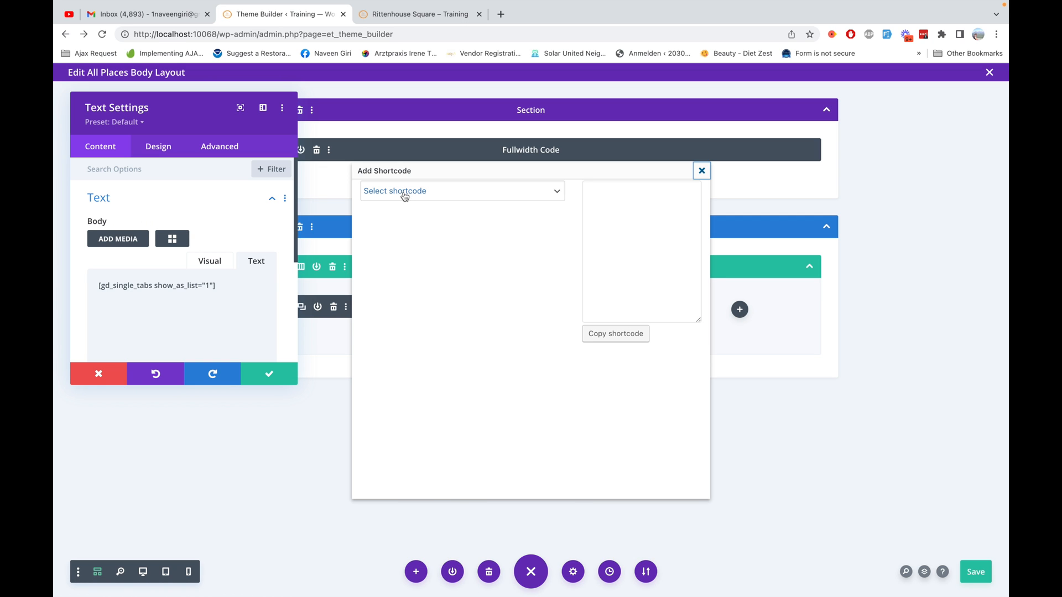
{"action": "left_click", "coordinate": [402, 192]}
{"action": "scroll", "coordinate": [419, 368], "scroll_direction": "down", "scroll_amount": 1}
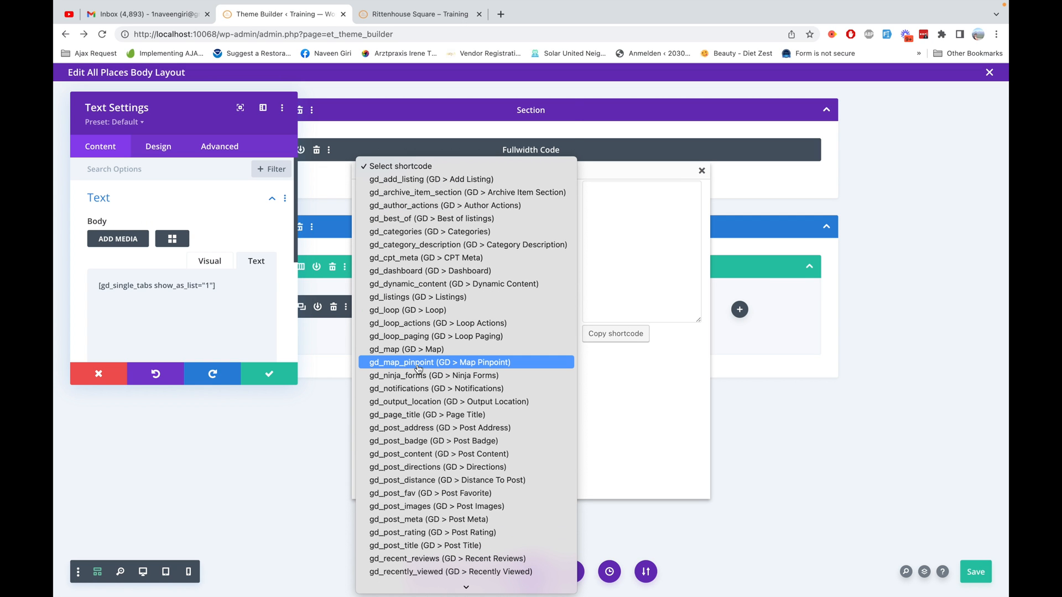
{"action": "scroll", "coordinate": [419, 368], "scroll_direction": "down", "scroll_amount": 5}
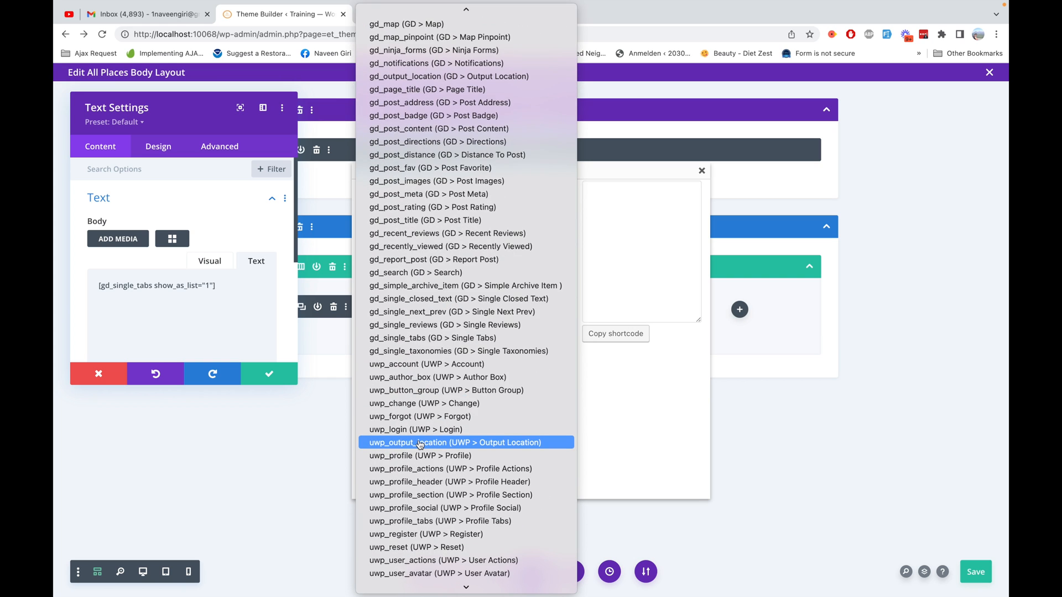
{"action": "scroll", "coordinate": [420, 445], "scroll_direction": "down", "scroll_amount": 1}
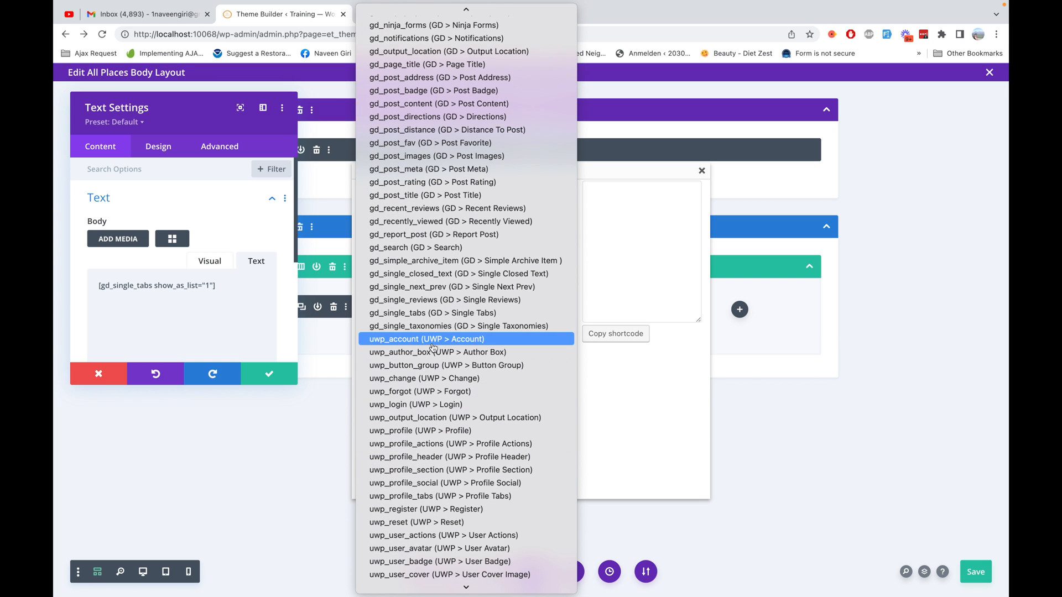
{"action": "left_click", "coordinate": [419, 287]}
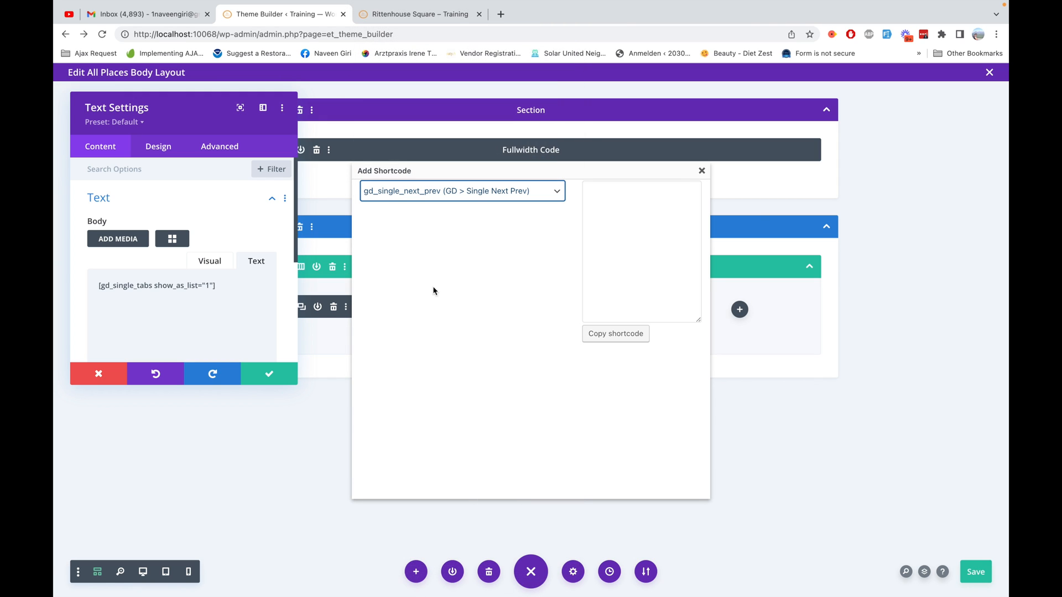
- Insert [gd_single_next_prev mb="3"] below the tabs shortcode in the Text module's body, and save the module and the layout
{"action": "left_click", "coordinate": [608, 334]}
{"action": "left_click", "coordinate": [633, 104]}
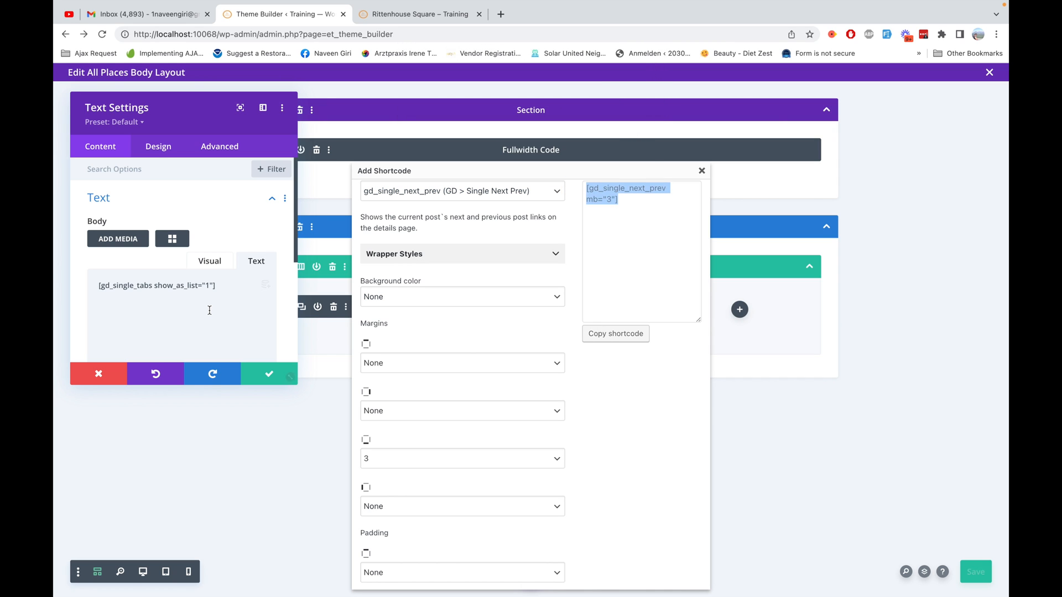
{"action": "left_click", "coordinate": [209, 310]}
{"action": "key", "text": "super+v"}
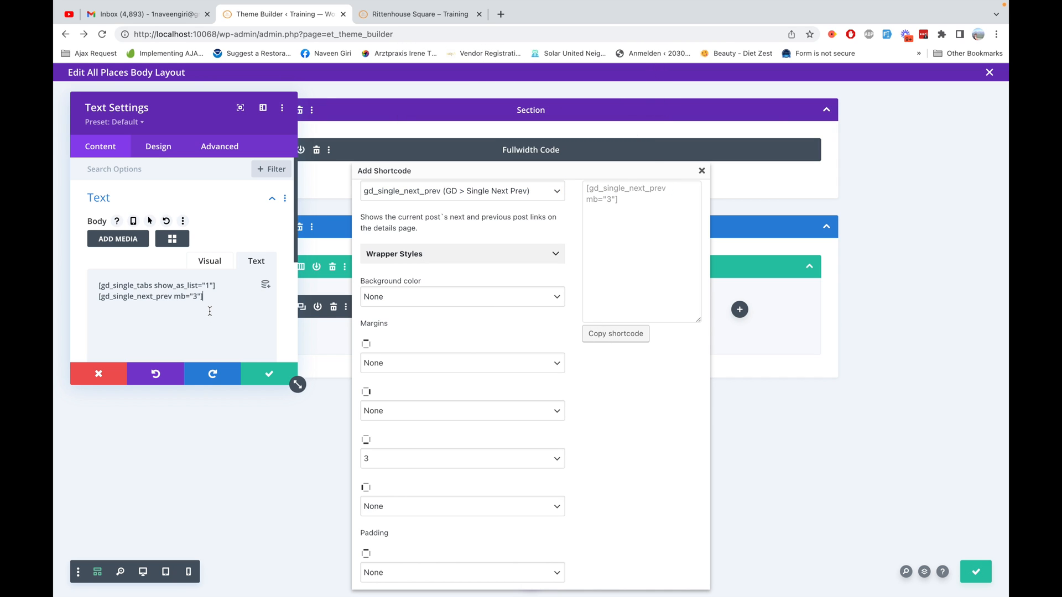
{"action": "left_click", "coordinate": [269, 374]}
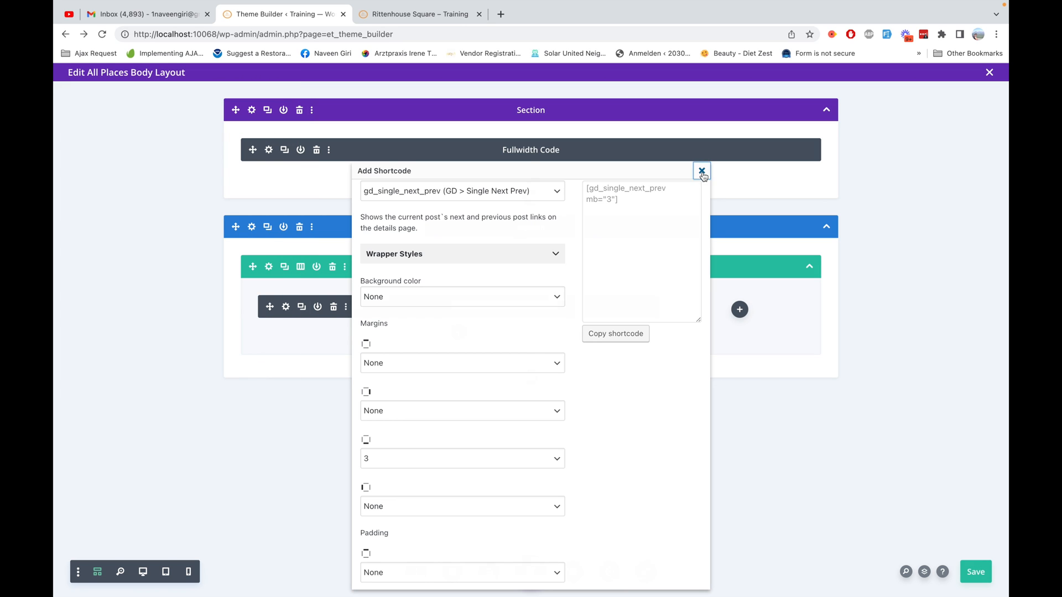
{"action": "left_click", "coordinate": [701, 171]}
{"action": "left_click", "coordinate": [963, 575]}
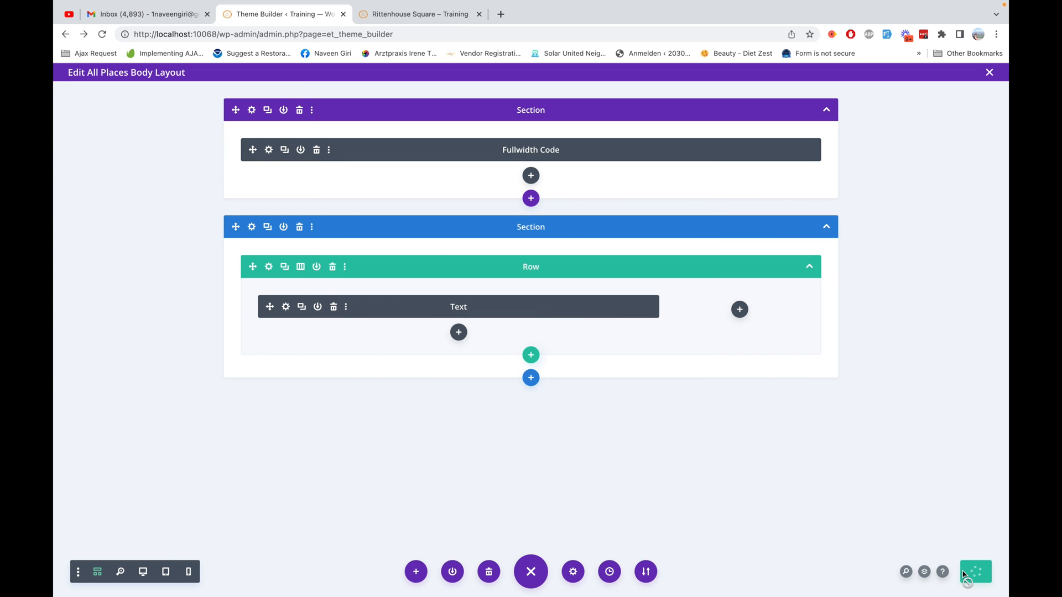
- Reload the Rittenhouse Square page and examine the listing content below the image slider, from the profile to the photos
{"action": "left_click", "coordinate": [430, 18]}
{"action": "left_click", "coordinate": [412, 36]}
{"action": "key", "text": "Return"}
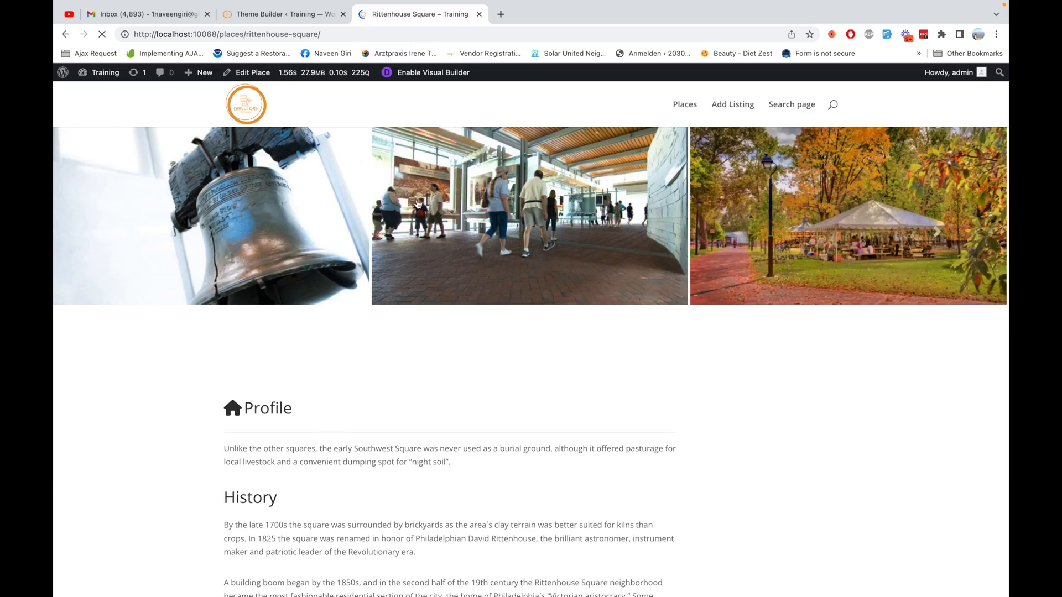
{"action": "scroll", "coordinate": [421, 250], "scroll_direction": "down", "scroll_amount": 3}
{"action": "scroll", "coordinate": [442, 332], "scroll_direction": "down", "scroll_amount": 8}
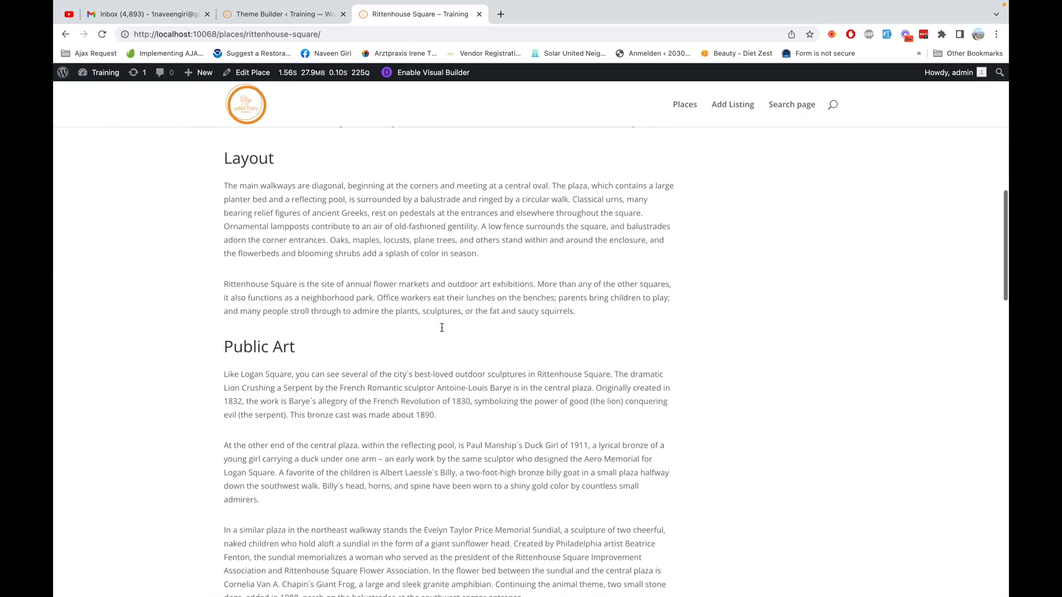
{"action": "scroll", "coordinate": [442, 331], "scroll_direction": "up", "scroll_amount": 10}
{"action": "scroll", "coordinate": [441, 332], "scroll_direction": "down", "scroll_amount": 1}
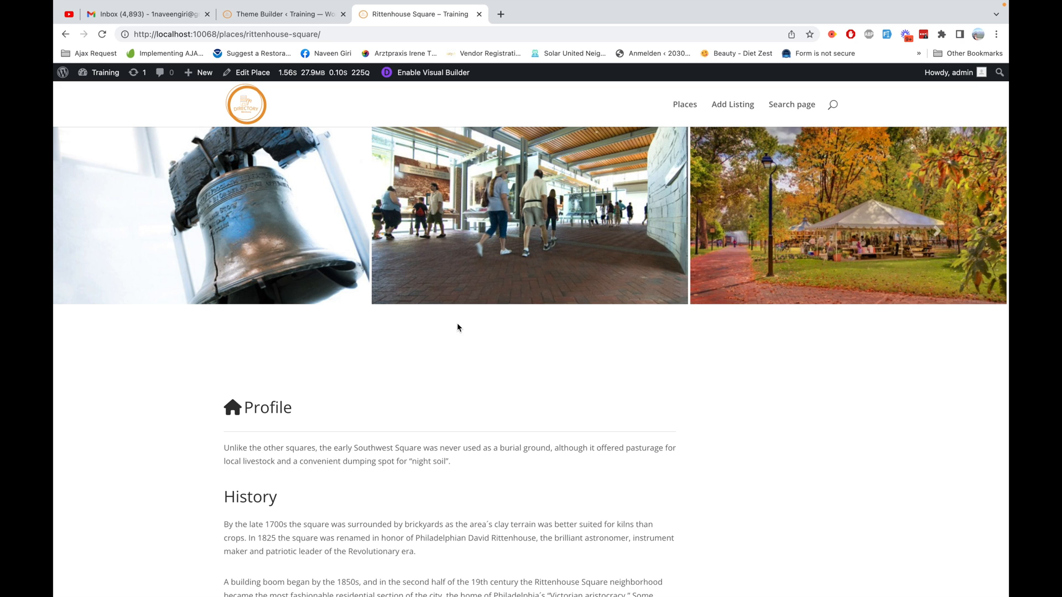
{"action": "scroll", "coordinate": [481, 363], "scroll_direction": "down", "scroll_amount": 5}
{"action": "scroll", "coordinate": [480, 362], "scroll_direction": "up", "scroll_amount": 3}
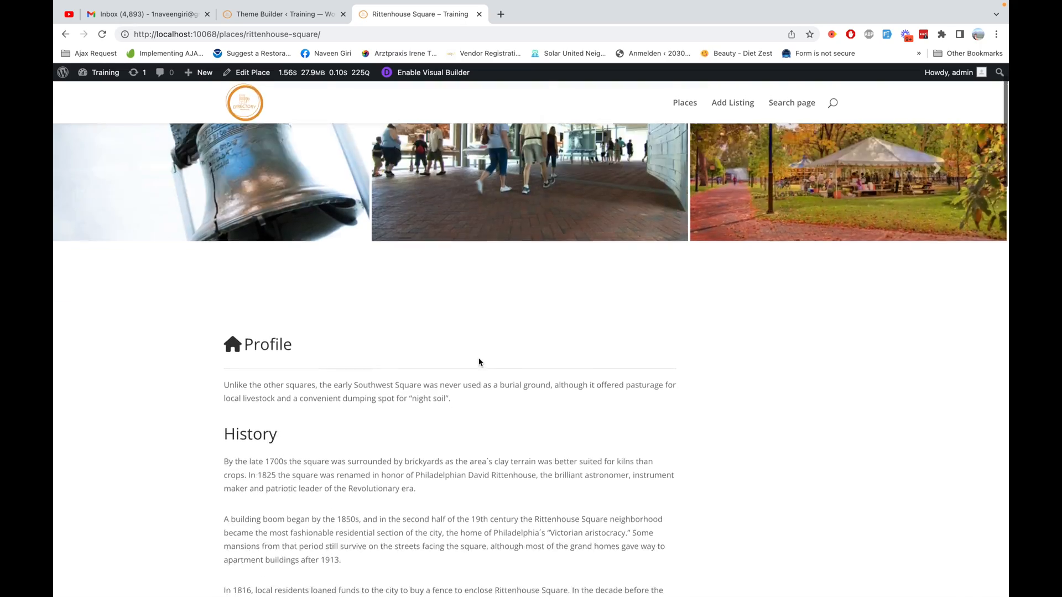
{"action": "scroll", "coordinate": [576, 369], "scroll_direction": "down", "scroll_amount": 4}
{"action": "scroll", "coordinate": [699, 446], "scroll_direction": "down", "scroll_amount": 20}
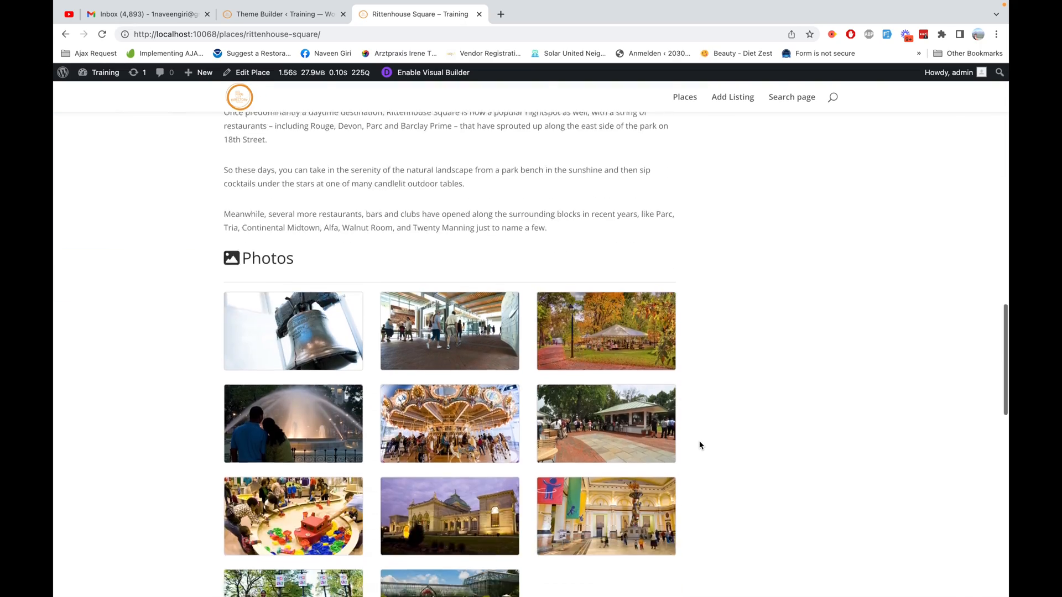
{"action": "scroll", "coordinate": [700, 445], "scroll_direction": "up", "scroll_amount": 18}
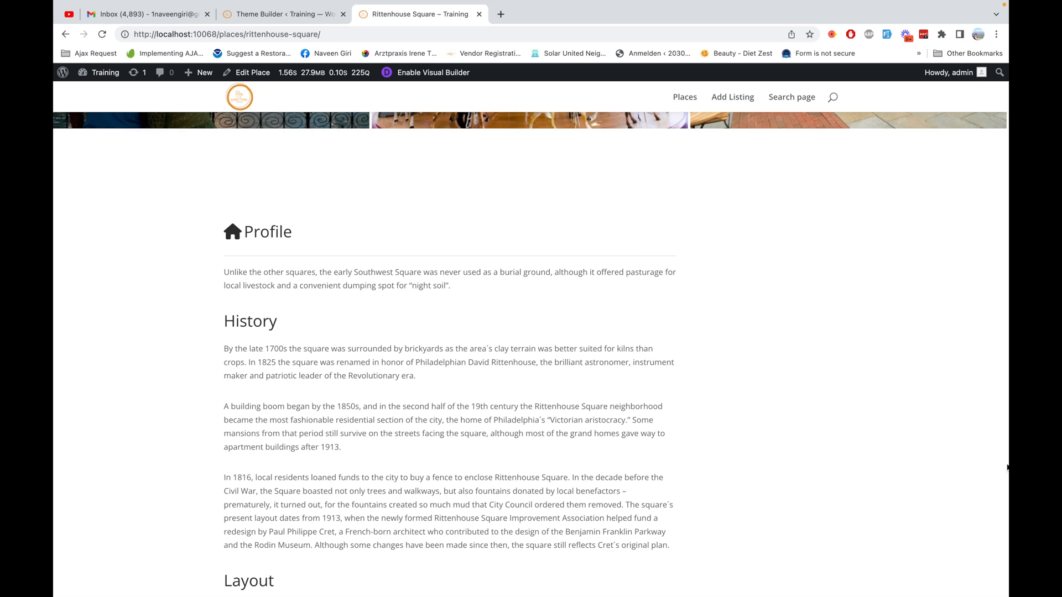
- Return to the body layout, find the Text module and insert it into the empty narrower column of the row
{"action": "left_click", "coordinate": [295, 18]}
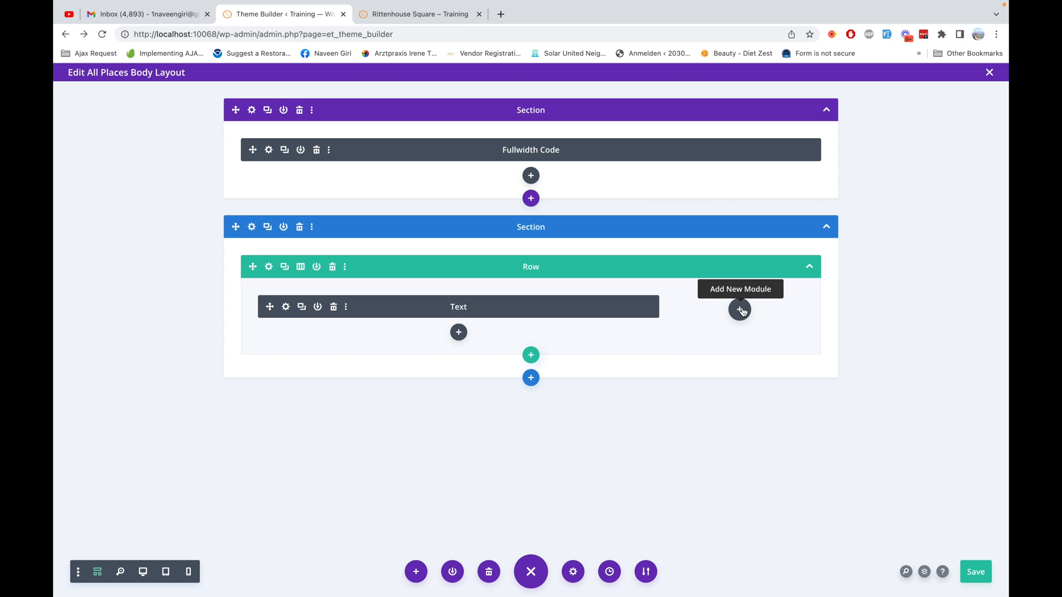
{"action": "left_click", "coordinate": [740, 310]}
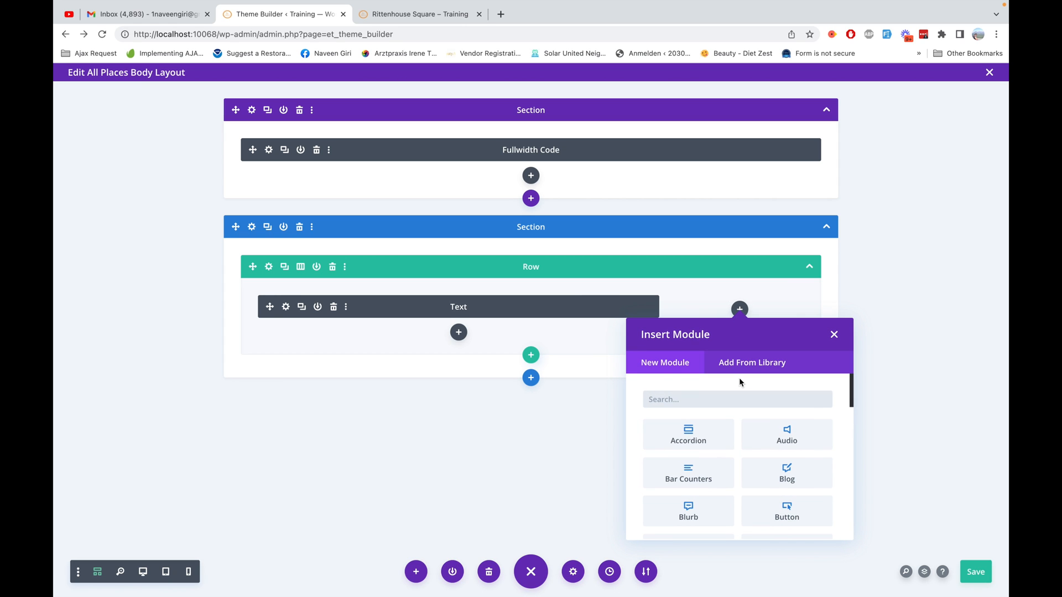
{"action": "left_click", "coordinate": [728, 400]}
{"action": "type", "text": "texx"}
{"action": "type", "text": "t"}
{"action": "key", "text": "BackSpace"}
{"action": "key", "text": "BackSpace"}
{"action": "type", "text": "t"}
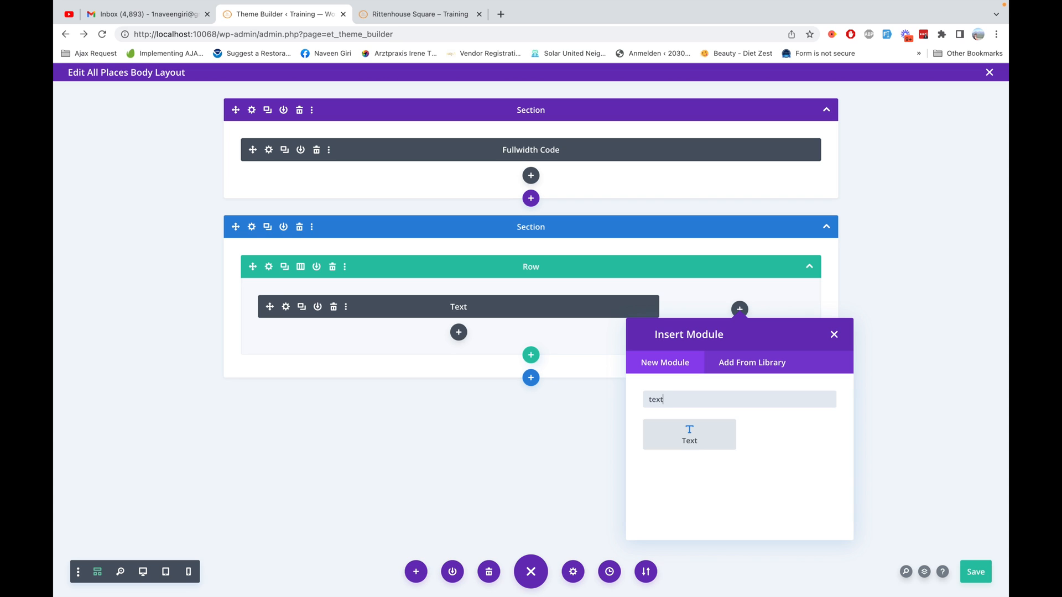
{"action": "left_click", "coordinate": [687, 436]}
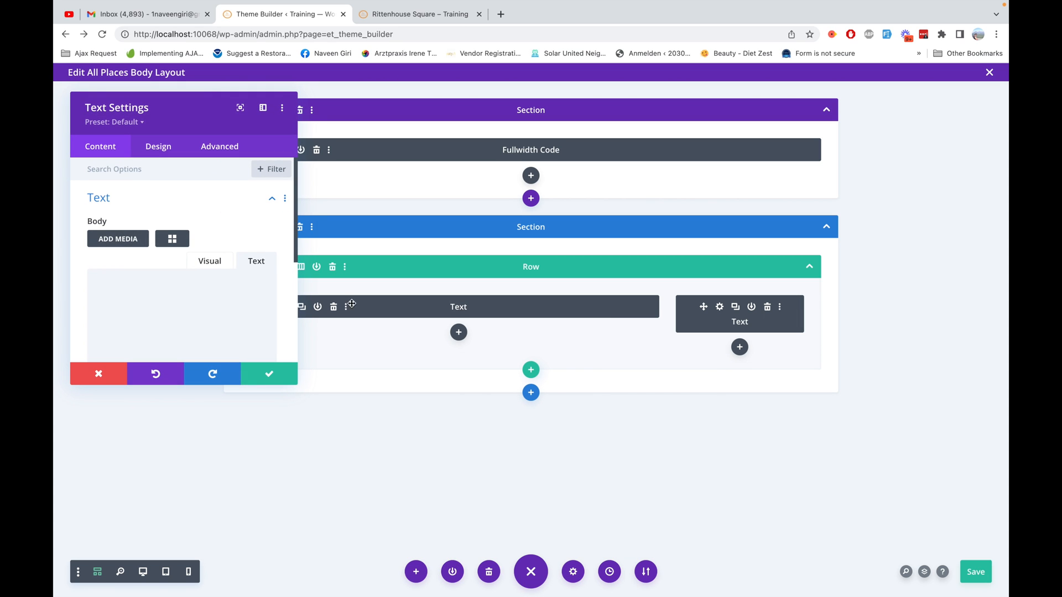
- Open the shortcode builder for the new Text module's body and select gd_output_location (GD > Output Location)
{"action": "left_click", "coordinate": [172, 238]}
{"action": "left_click", "coordinate": [398, 194]}
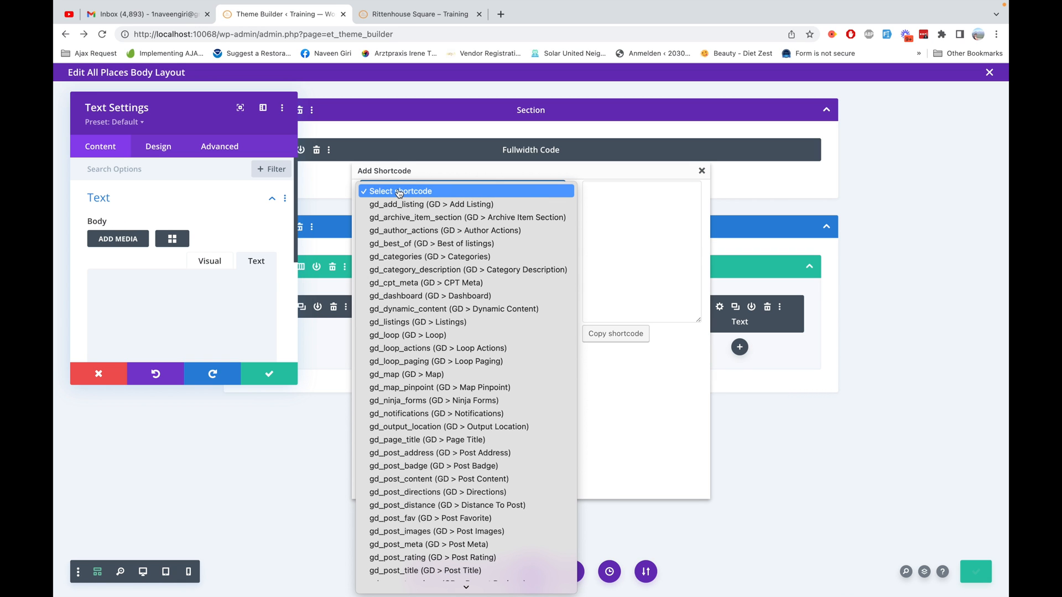
{"action": "scroll", "coordinate": [415, 339], "scroll_direction": "down", "scroll_amount": 1}
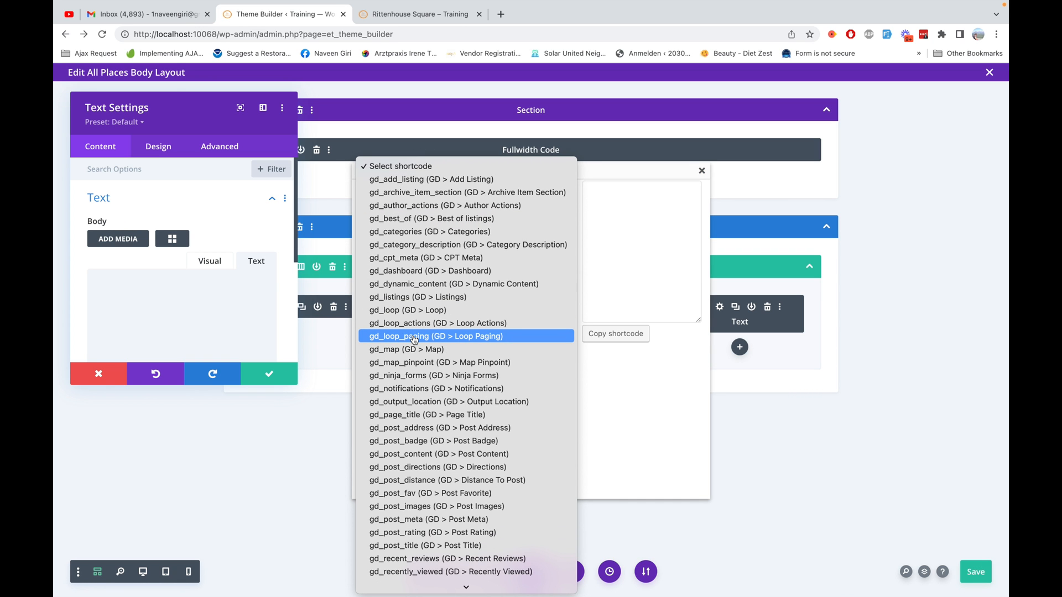
{"action": "scroll", "coordinate": [415, 339], "scroll_direction": "down", "scroll_amount": 5}
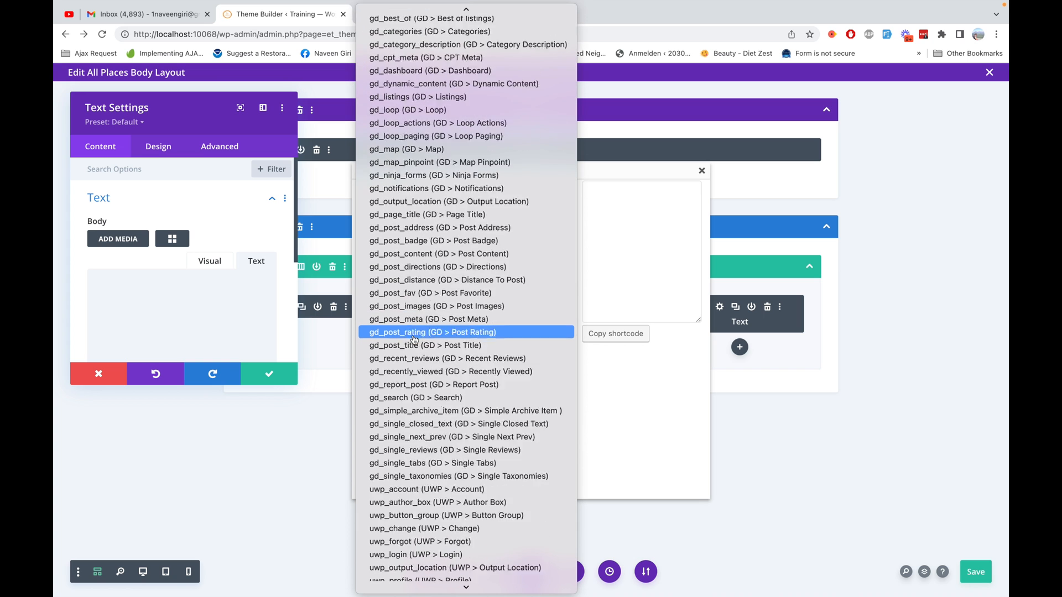
{"action": "scroll", "coordinate": [415, 339], "scroll_direction": "up", "scroll_amount": 1}
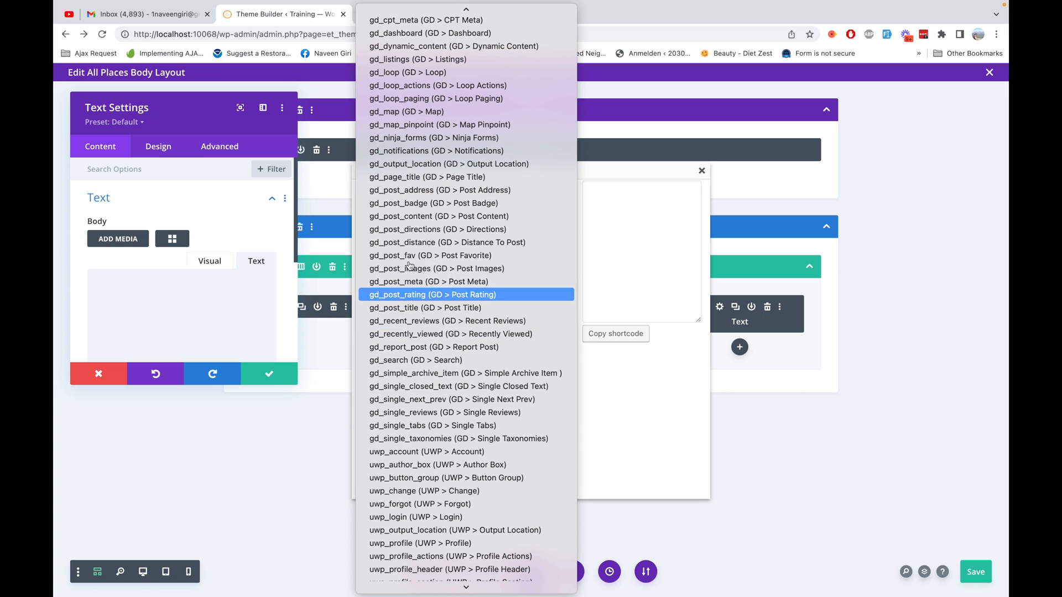
{"action": "left_click", "coordinate": [421, 165]}
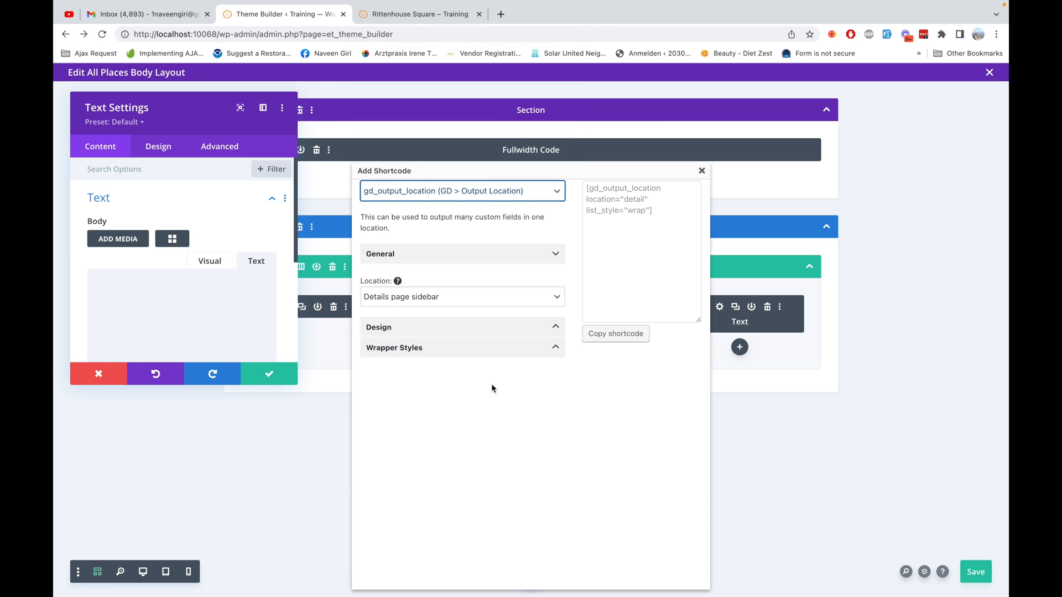
- Insert [gd_output_location location="detail" list_style="wrap"] in the narrower column's Text module and save the module
{"action": "left_click", "coordinate": [621, 334]}
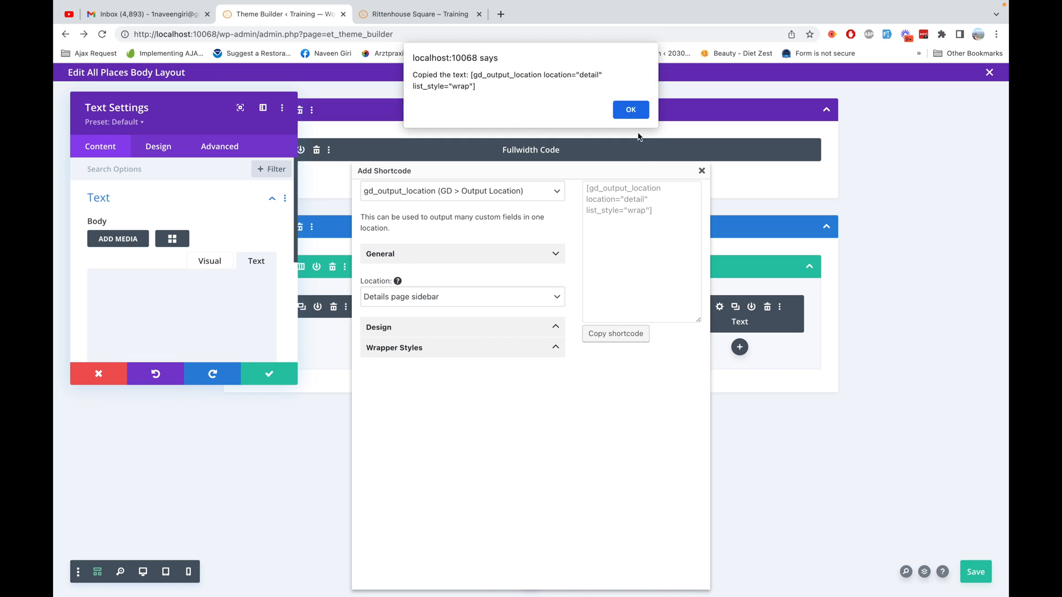
{"action": "left_click", "coordinate": [630, 109]}
{"action": "left_click", "coordinate": [253, 288]}
{"action": "type", "text": "[gd_output_location location=\"detail\" list_style=\"wrap\"]"}
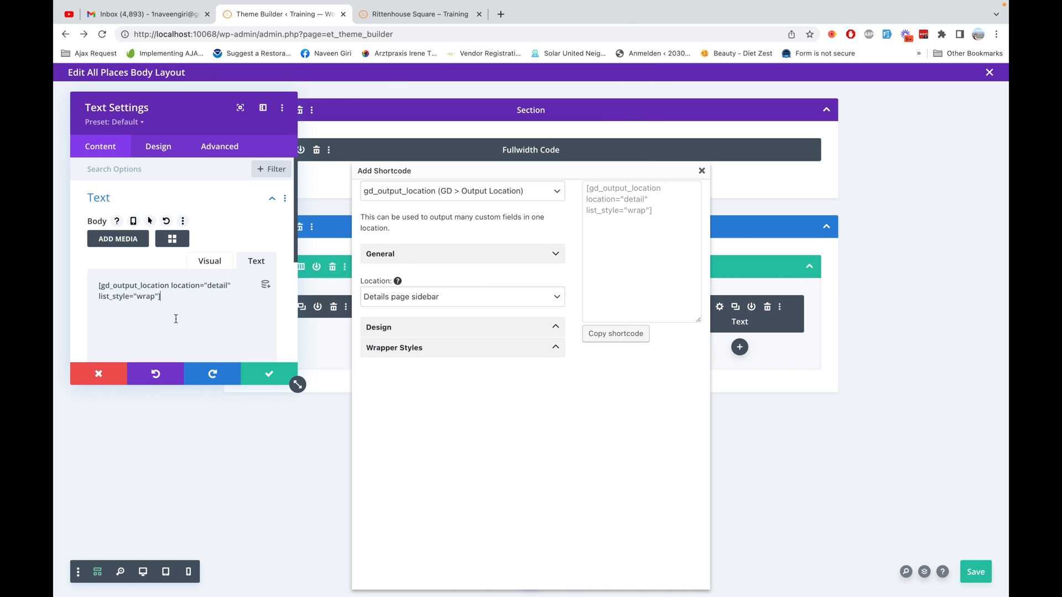
{"action": "left_click", "coordinate": [270, 373]}
{"action": "left_click", "coordinate": [701, 170]}
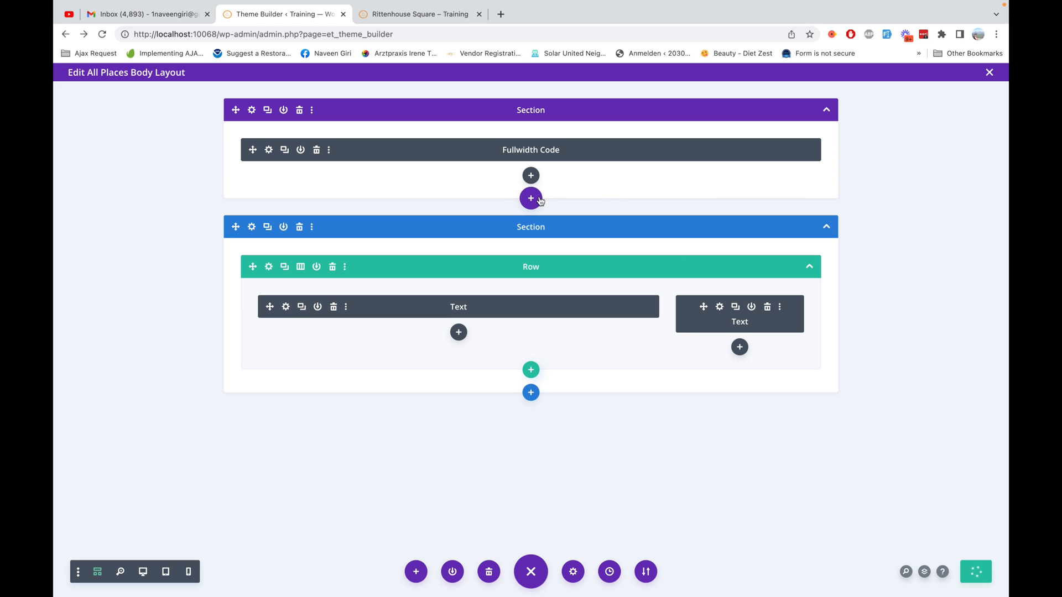
- Reload the Rittenhouse Square page and check the listing details in the sidebar column beside the profile
{"action": "left_click", "coordinate": [413, 20]}
{"action": "left_click", "coordinate": [399, 31]}
{"action": "key", "text": "Return"}
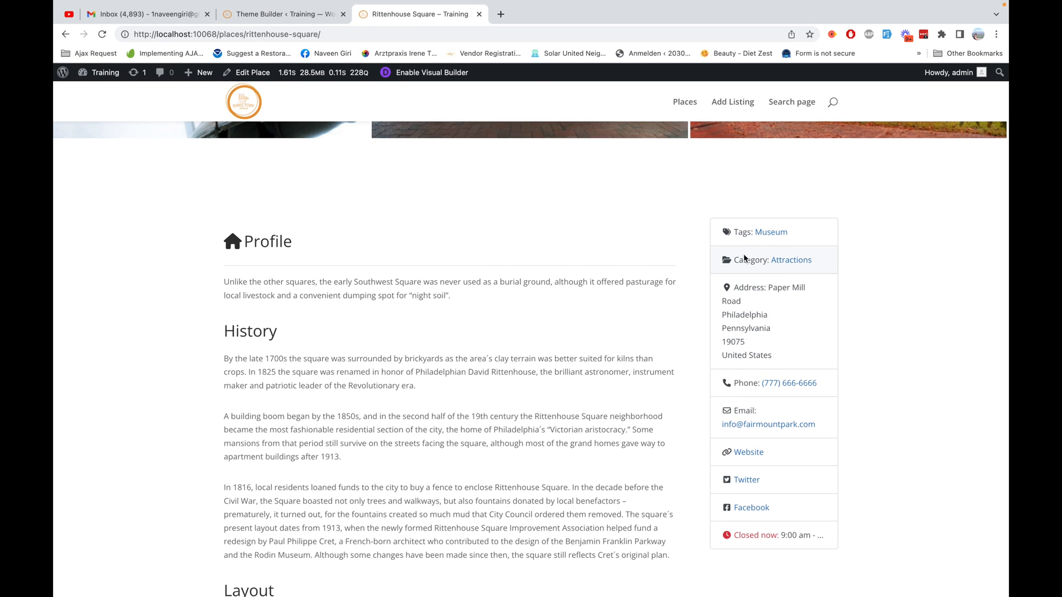
{"action": "scroll", "coordinate": [744, 258], "scroll_direction": "down", "scroll_amount": 1}
{"action": "scroll", "coordinate": [634, 401], "scroll_direction": "up", "scroll_amount": 5}
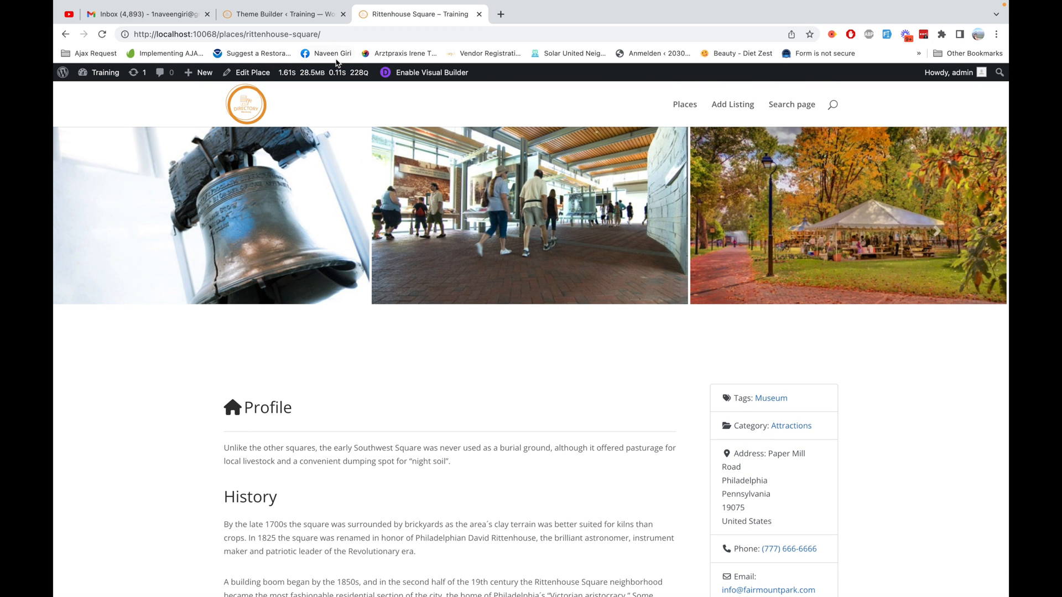
- Return to the body layout, add a one-third/two-thirds row to the regular section and move it above the existing row
{"action": "left_click", "coordinate": [282, 17]}
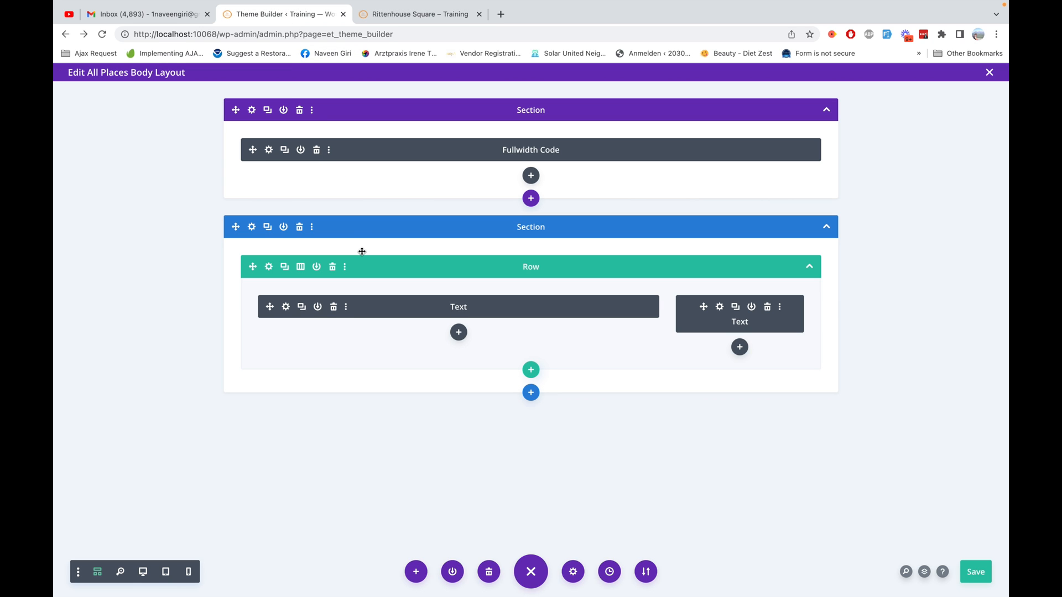
{"action": "left_click", "coordinate": [529, 371]}
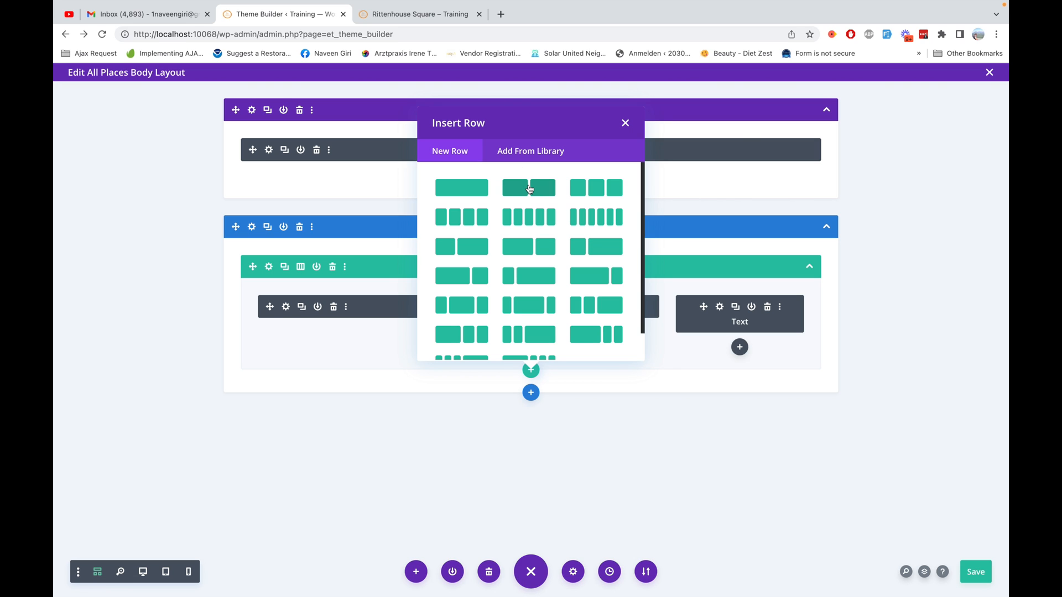
{"action": "scroll", "coordinate": [513, 243], "scroll_direction": "down", "scroll_amount": 1}
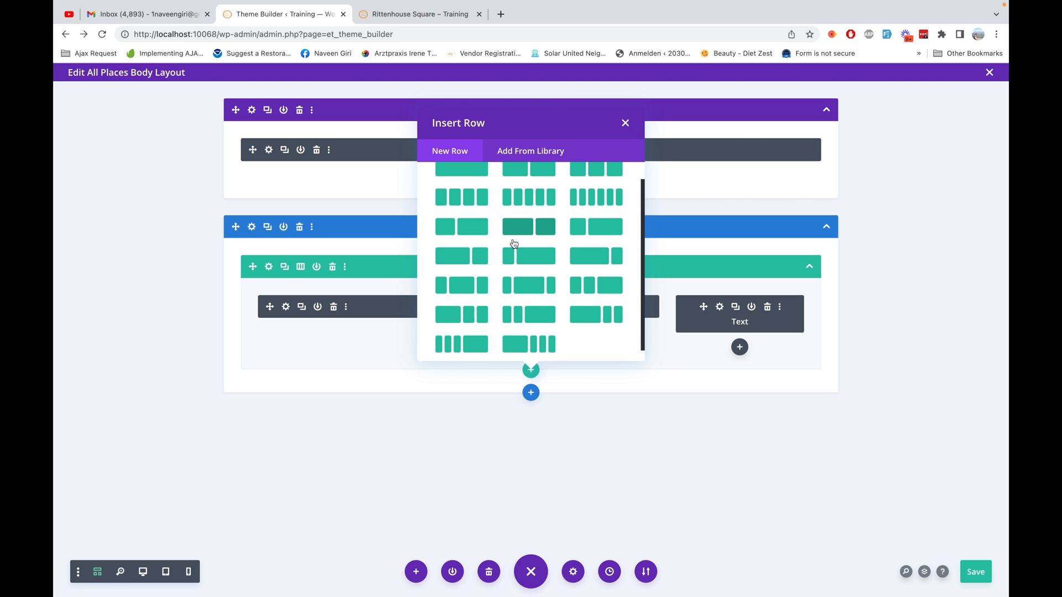
{"action": "left_click", "coordinate": [587, 226]}
{"action": "left_click", "coordinate": [923, 400]}
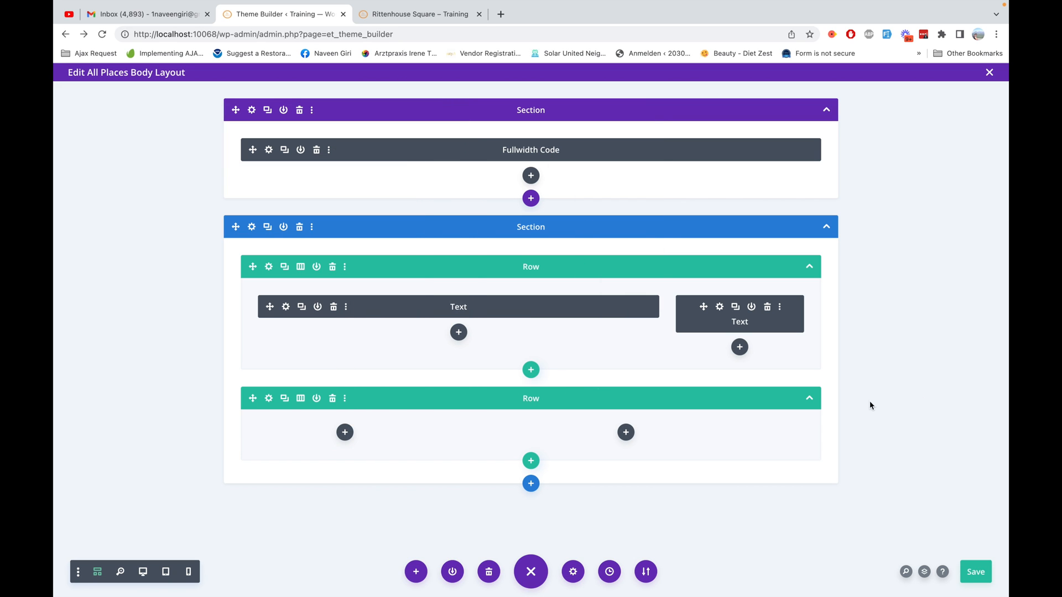
{"action": "left_click_drag", "start_coordinate": [256, 398], "coordinate": [267, 299]}
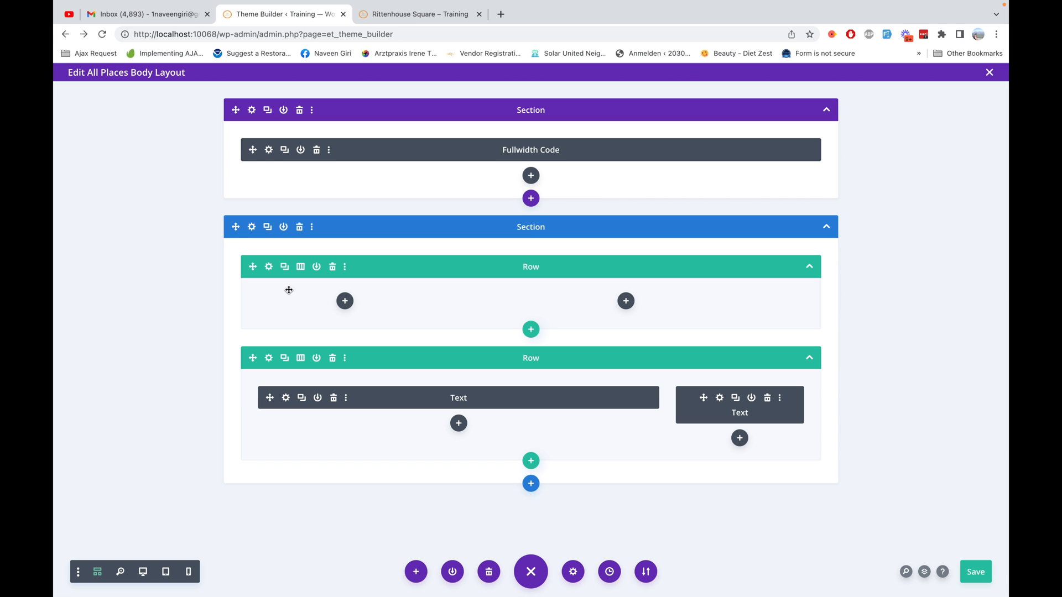
- Find the Image module and insert it into the new row's narrower column
{"action": "left_click", "coordinate": [344, 301]}
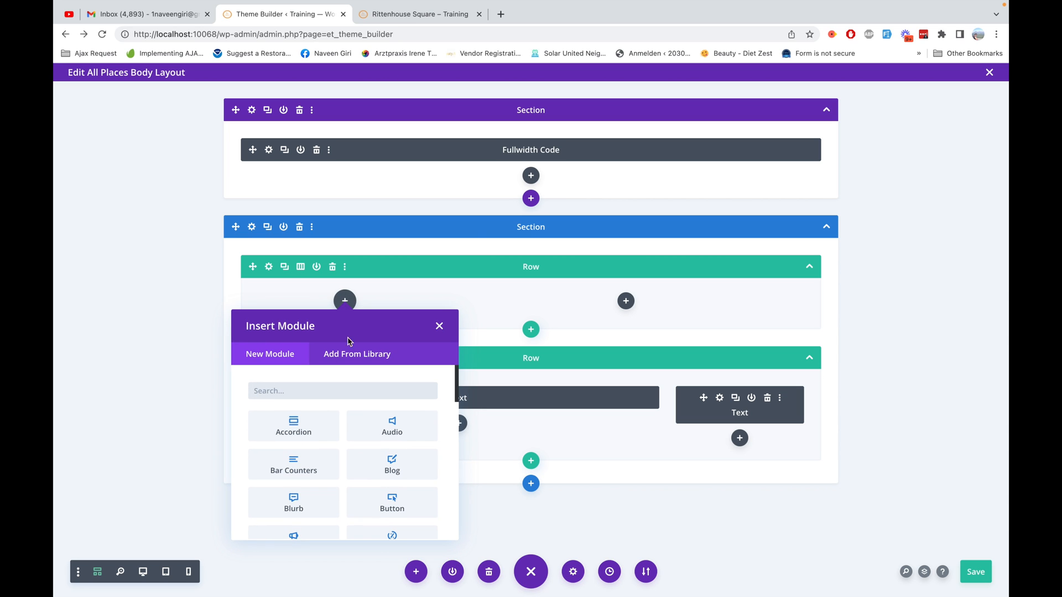
{"action": "left_click", "coordinate": [331, 391]}
{"action": "type", "text": "image"}
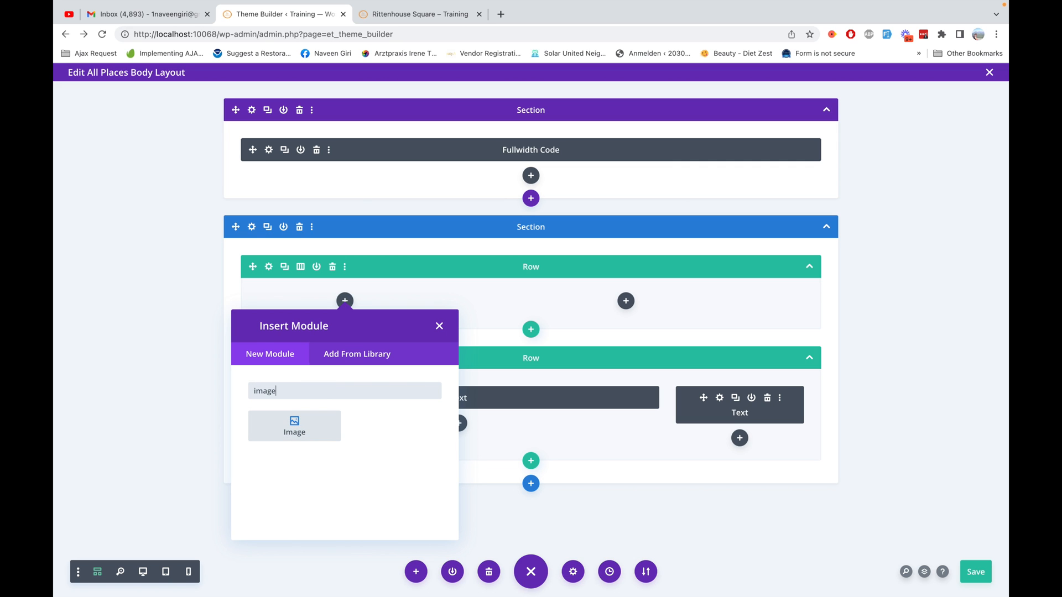
{"action": "left_click", "coordinate": [316, 425]}
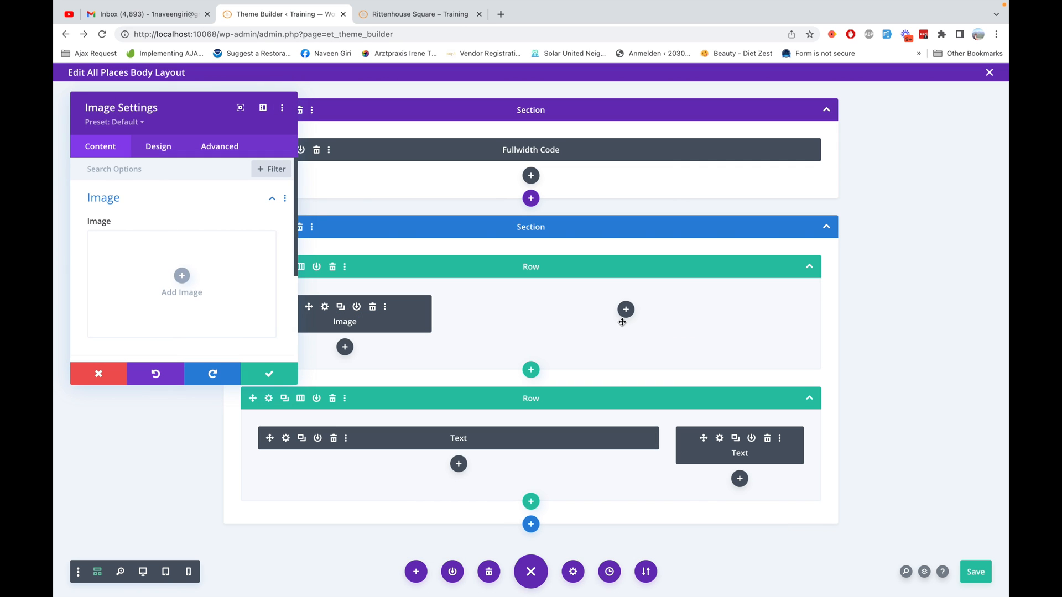
- Find the Post Title module and insert it into the new row's wider column
{"action": "left_click", "coordinate": [626, 310]}
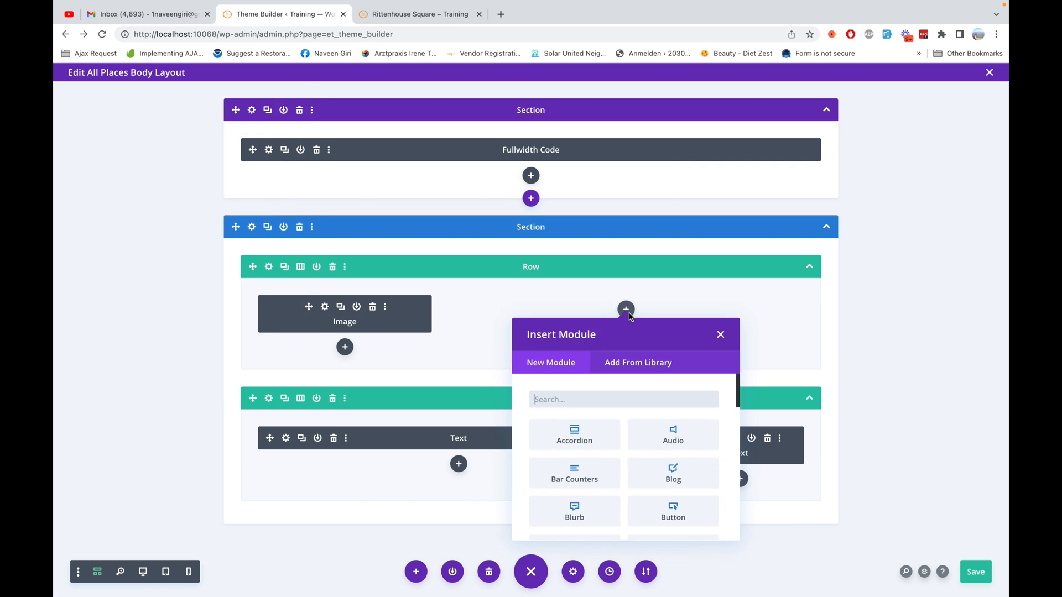
{"action": "left_click", "coordinate": [605, 406]}
{"action": "type", "text": "title"}
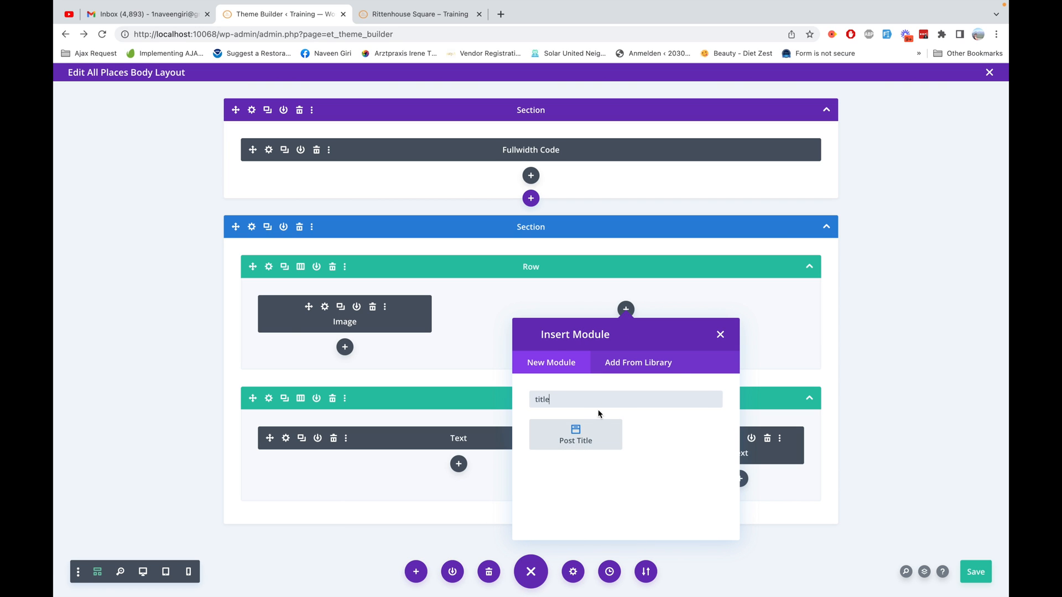
{"action": "left_click", "coordinate": [576, 434]}
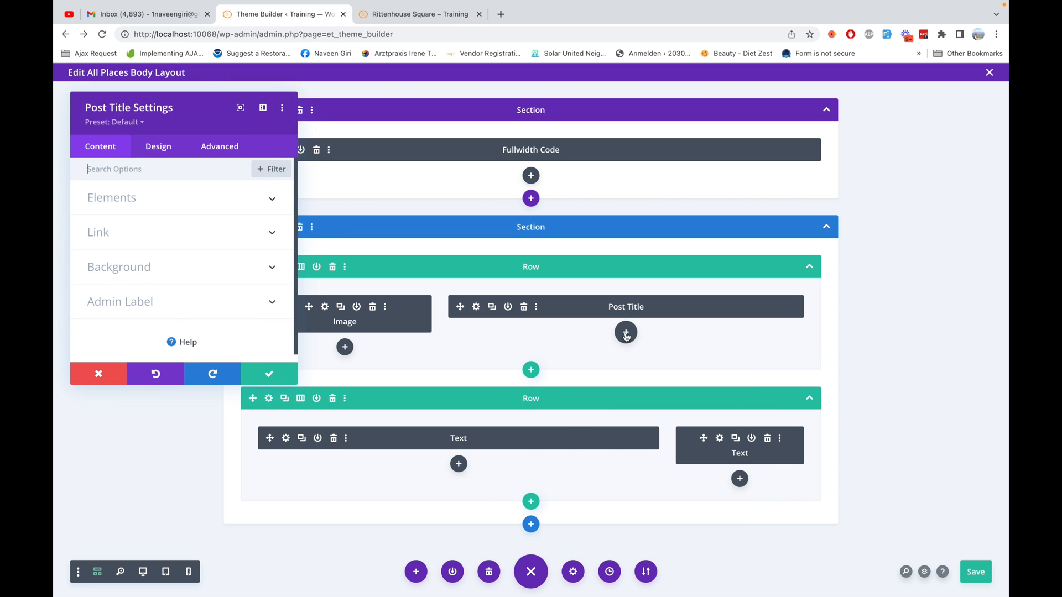
- Save the layout and insert a Text module below the Post Title module in the new row's wider column
{"action": "left_click", "coordinate": [626, 332]}
{"action": "left_click", "coordinate": [613, 416]}
{"action": "type", "text": "addr"}
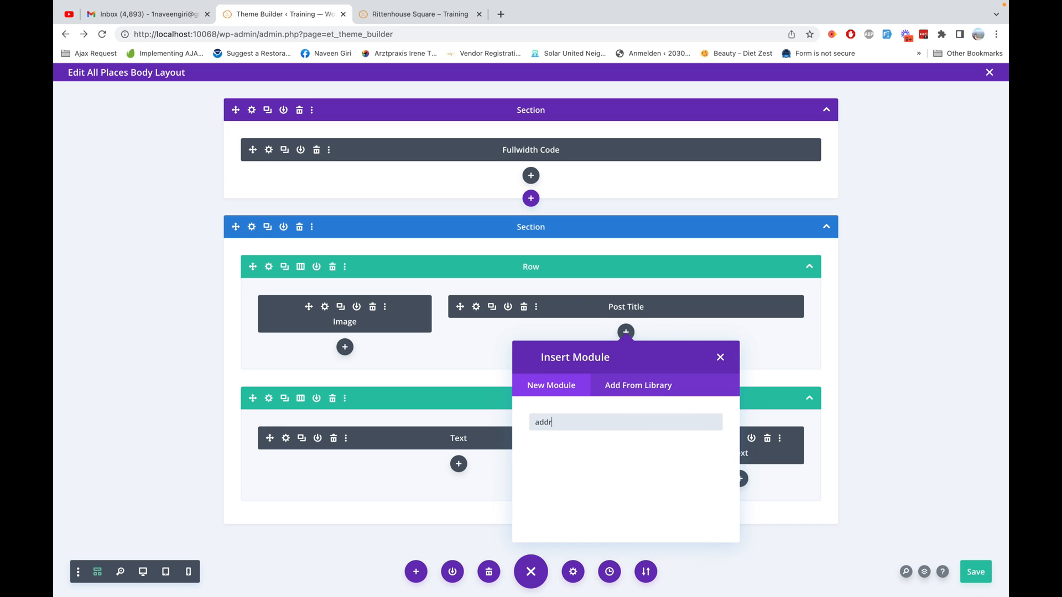
{"action": "key", "text": "super+a"}
{"action": "key", "text": "BackSpace"}
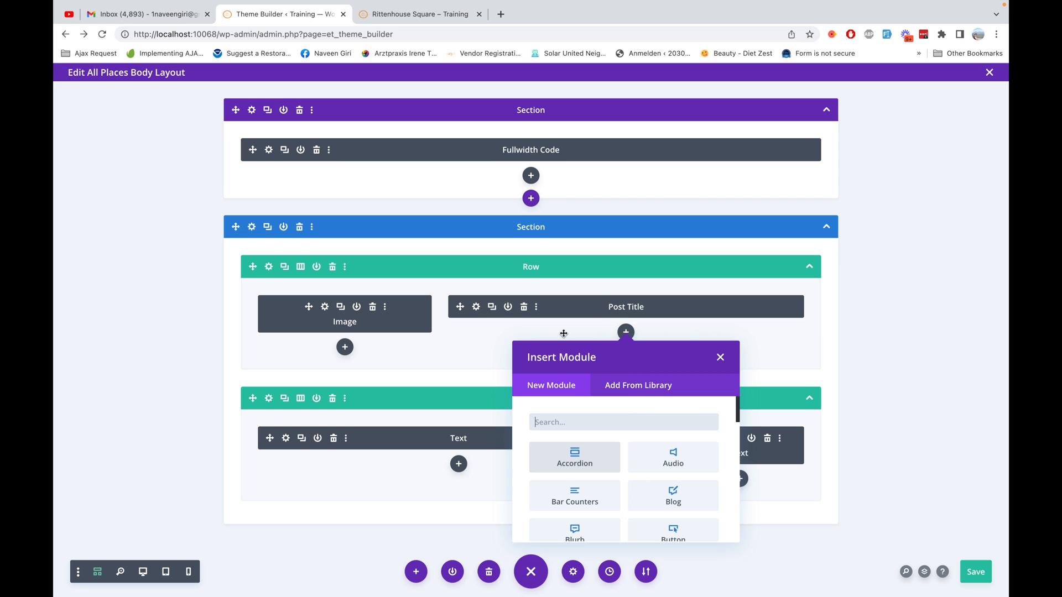
{"action": "key", "text": "super+s"}
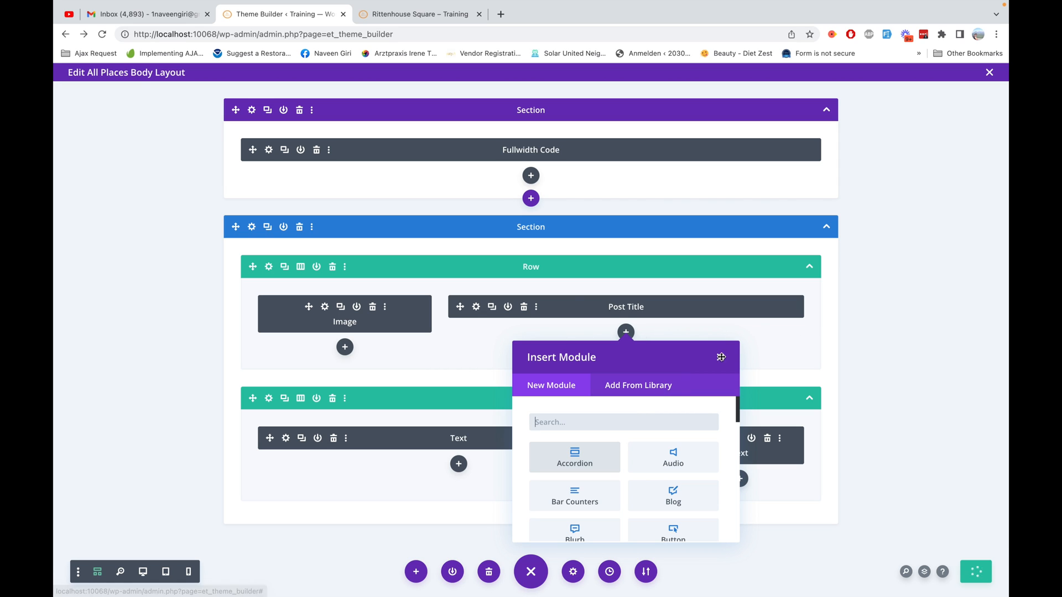
{"action": "left_click", "coordinate": [636, 421]}
{"action": "type", "text": "text"}
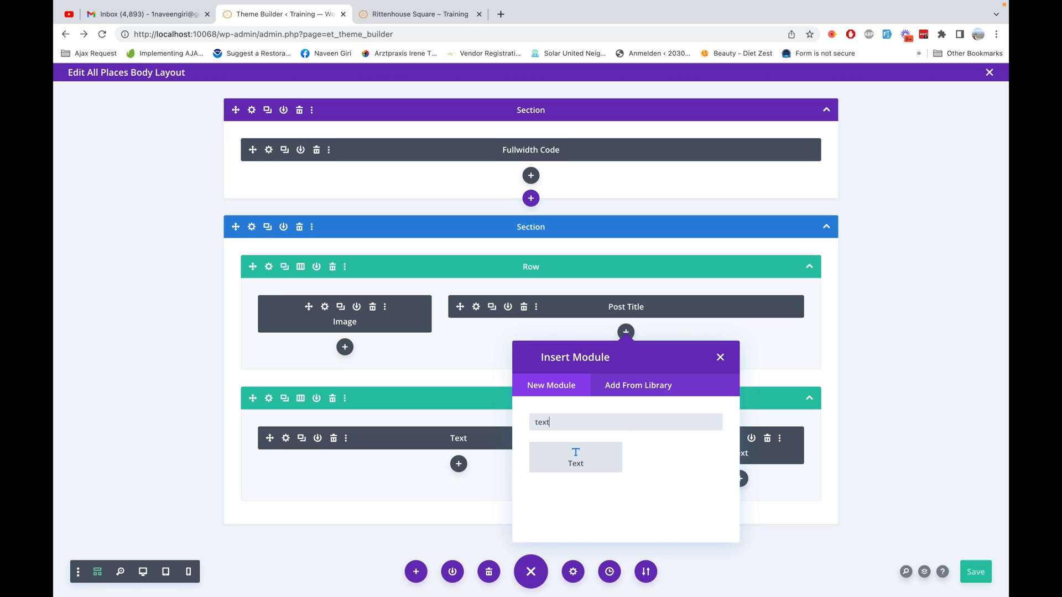
{"action": "left_click", "coordinate": [578, 456]}
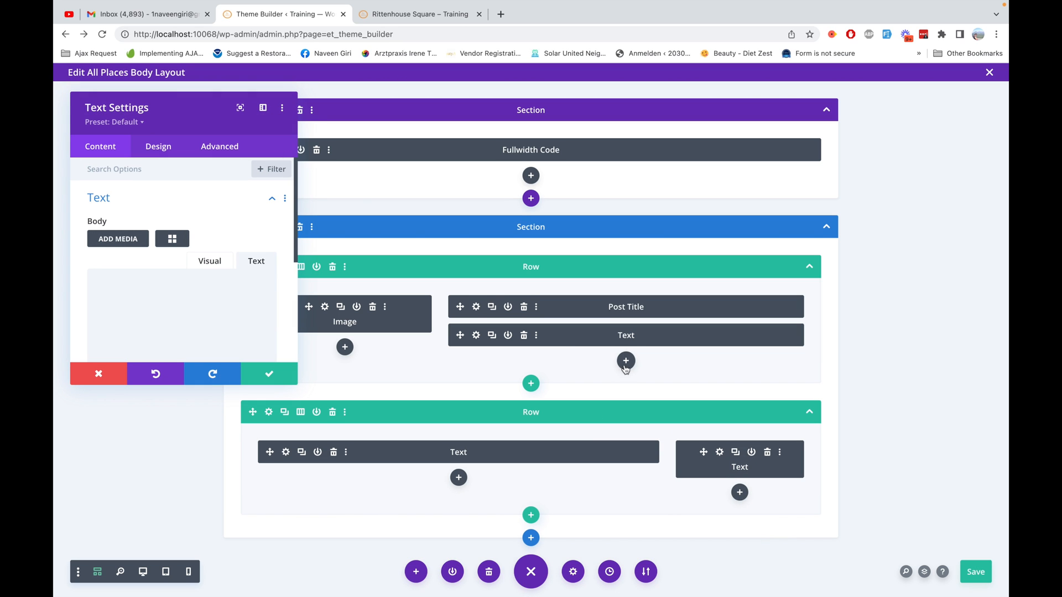
- In the new Text module's shortcode builder, select gd_post_address (GD > Post Address) and set Show to icon + value
{"action": "left_click", "coordinate": [179, 238]}
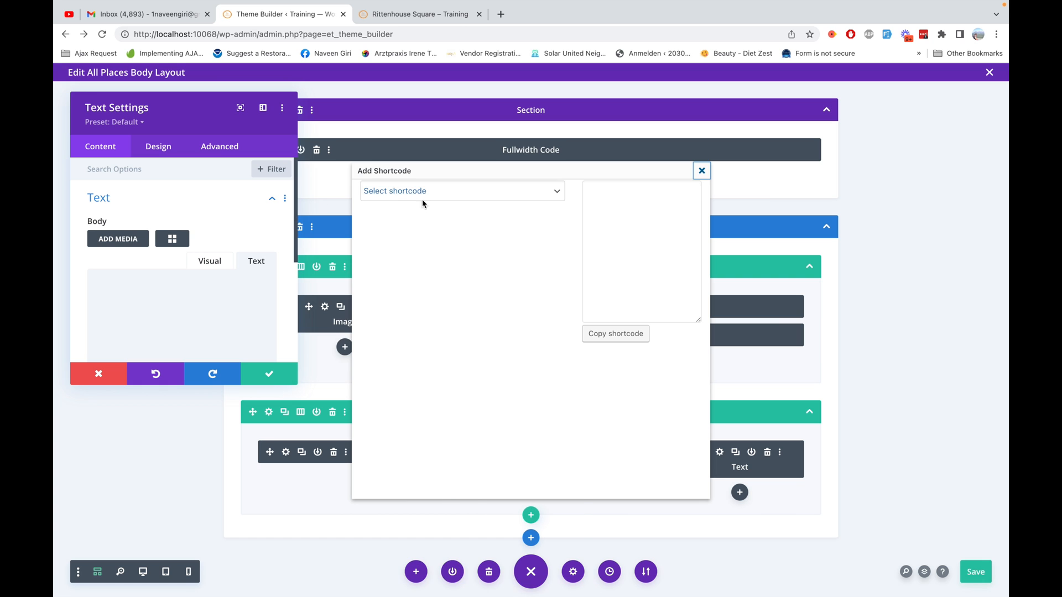
{"action": "left_click", "coordinate": [423, 202]}
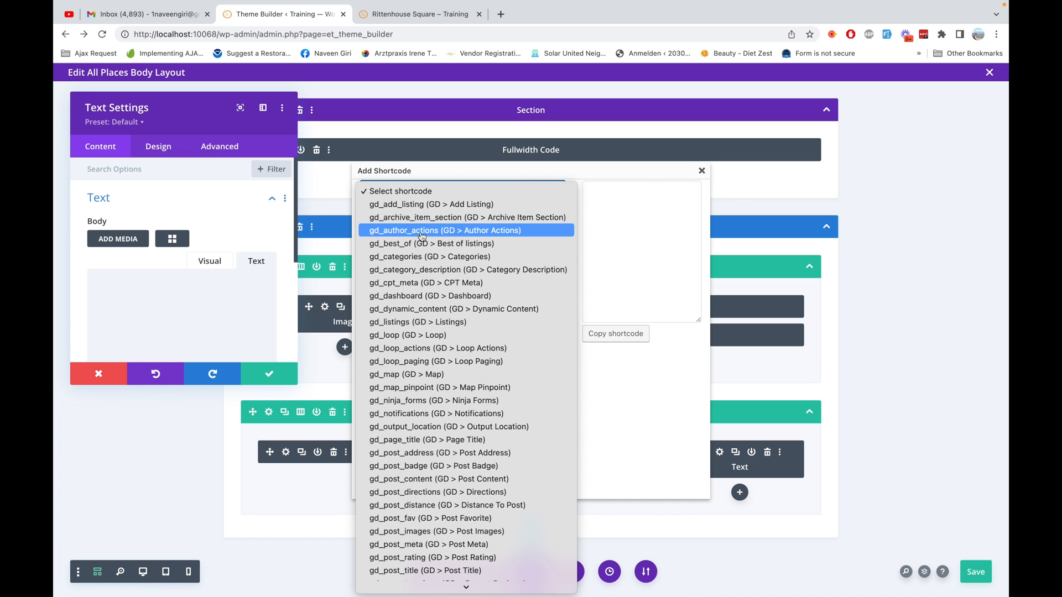
{"action": "scroll", "coordinate": [408, 379], "scroll_direction": "down", "scroll_amount": 2}
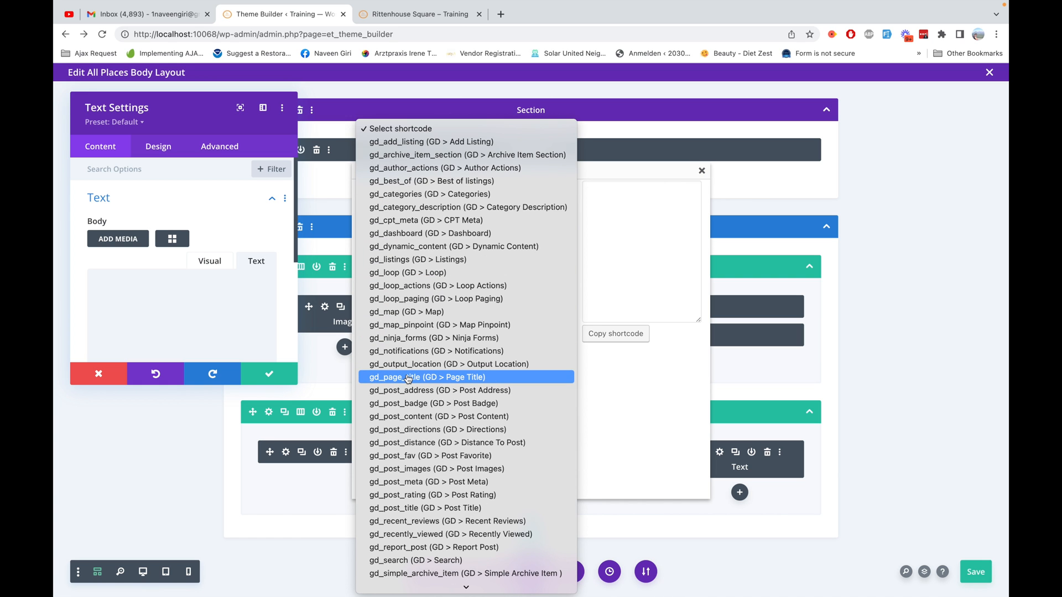
{"action": "left_click", "coordinate": [407, 390]}
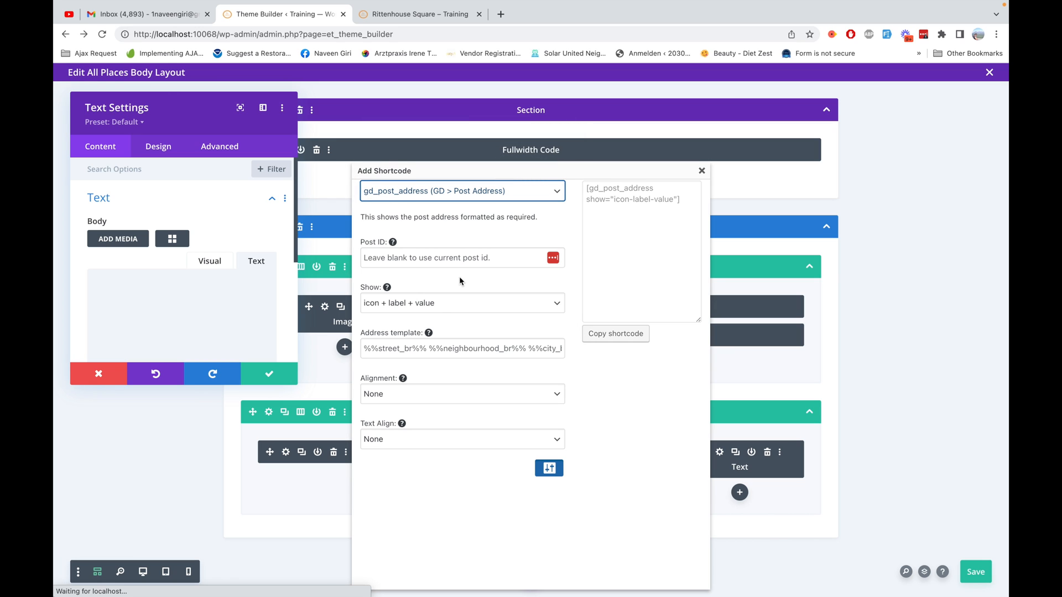
{"action": "left_click", "coordinate": [426, 305]}
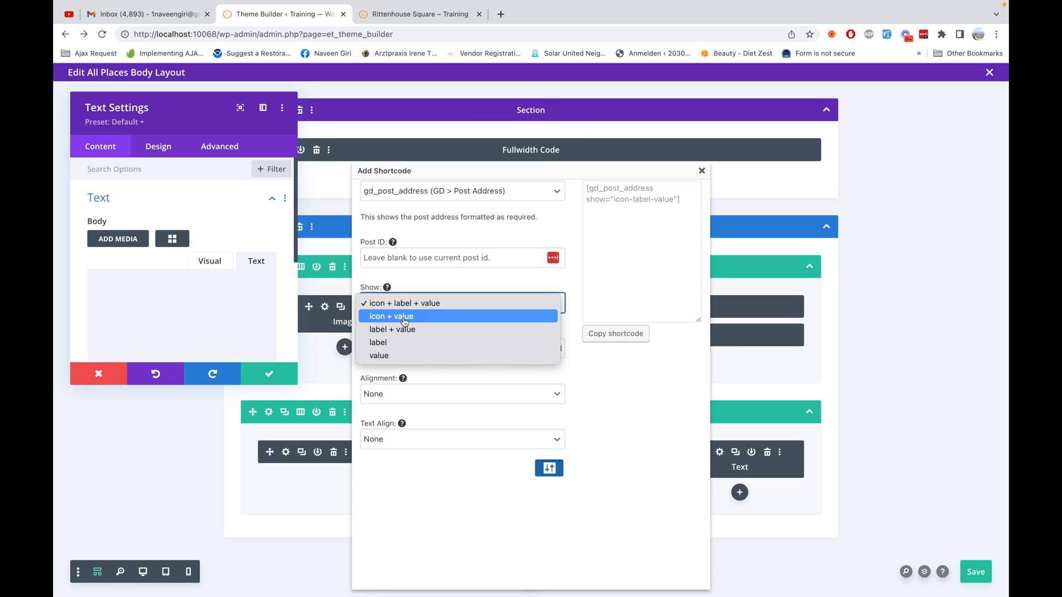
{"action": "left_click", "coordinate": [407, 317]}
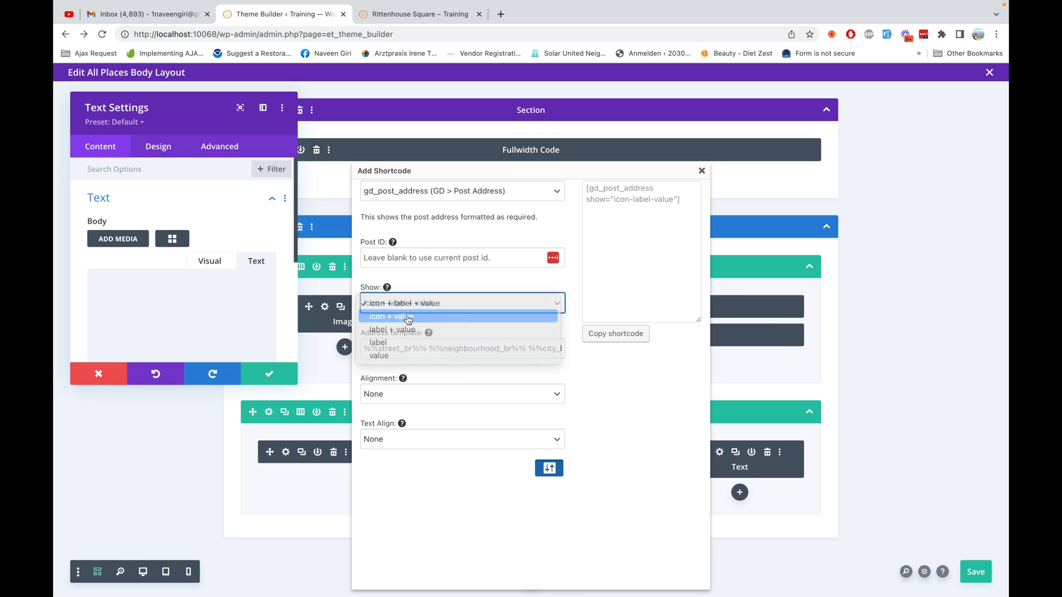
- Copy [gd_post_address show="icon-value"] into the Text module's body, save the module and close the shortcode builder
{"action": "left_click", "coordinate": [610, 334]}
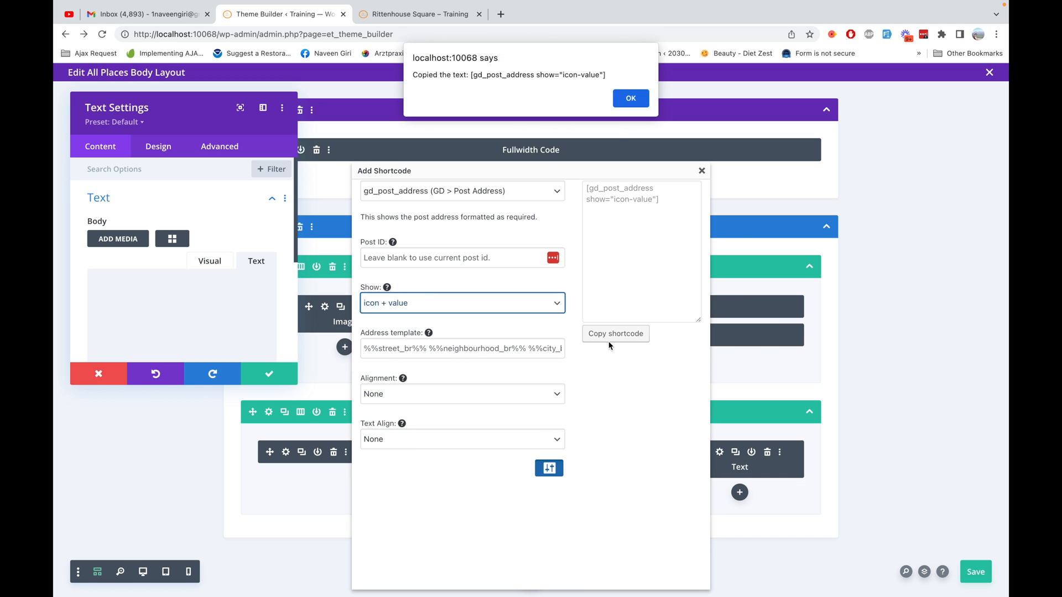
{"action": "left_click", "coordinate": [631, 97]}
{"action": "left_click", "coordinate": [218, 283]}
{"action": "key", "text": "super+v"}
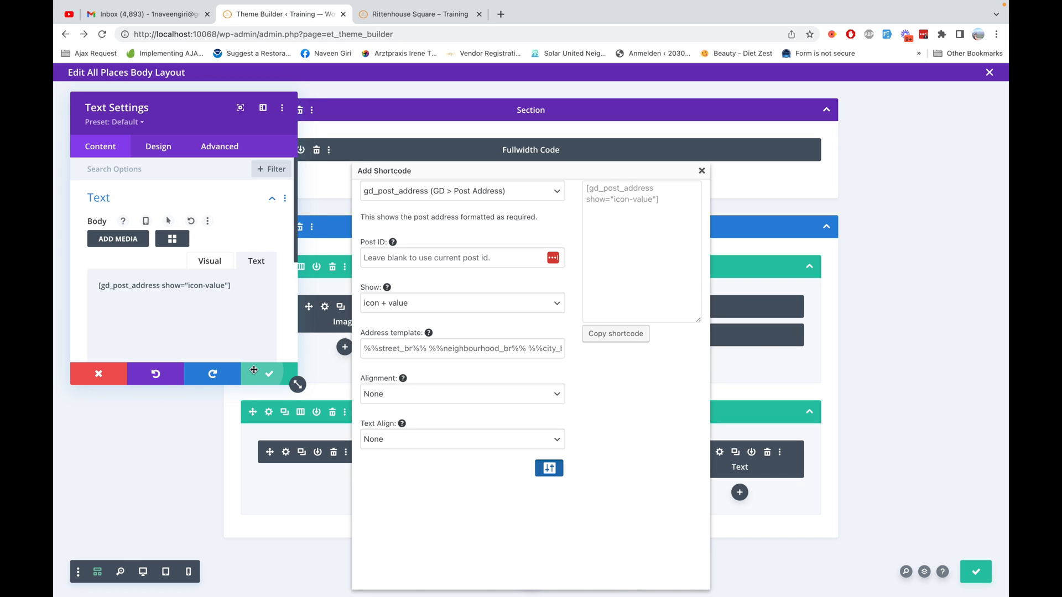
{"action": "left_click", "coordinate": [269, 374]}
{"action": "left_click", "coordinate": [702, 171]}
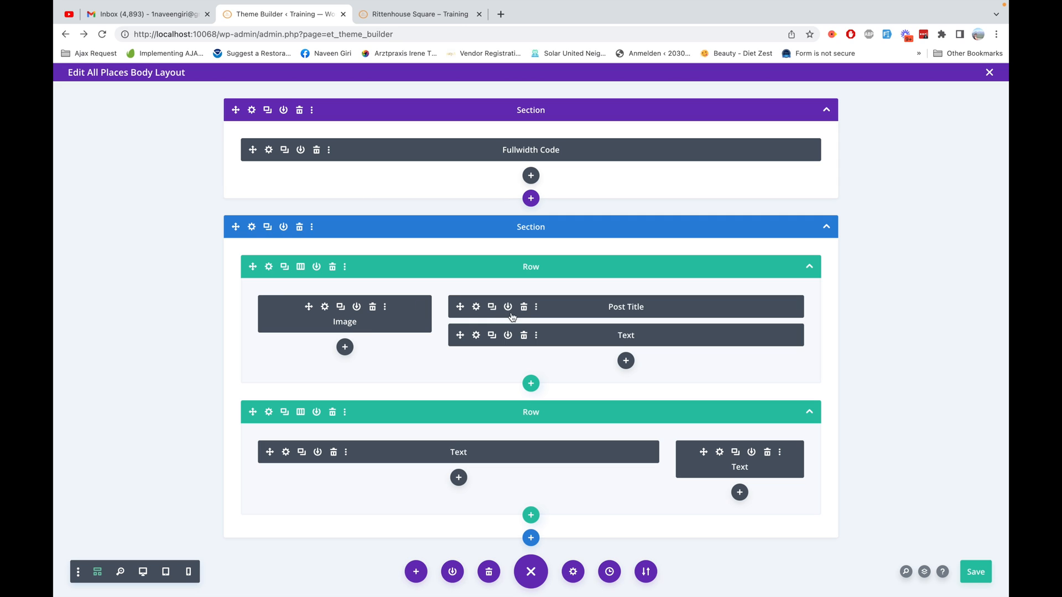
- Set the Image module's source to the dynamic Featured Image, and save the module and the layout
{"action": "left_click", "coordinate": [325, 308]}
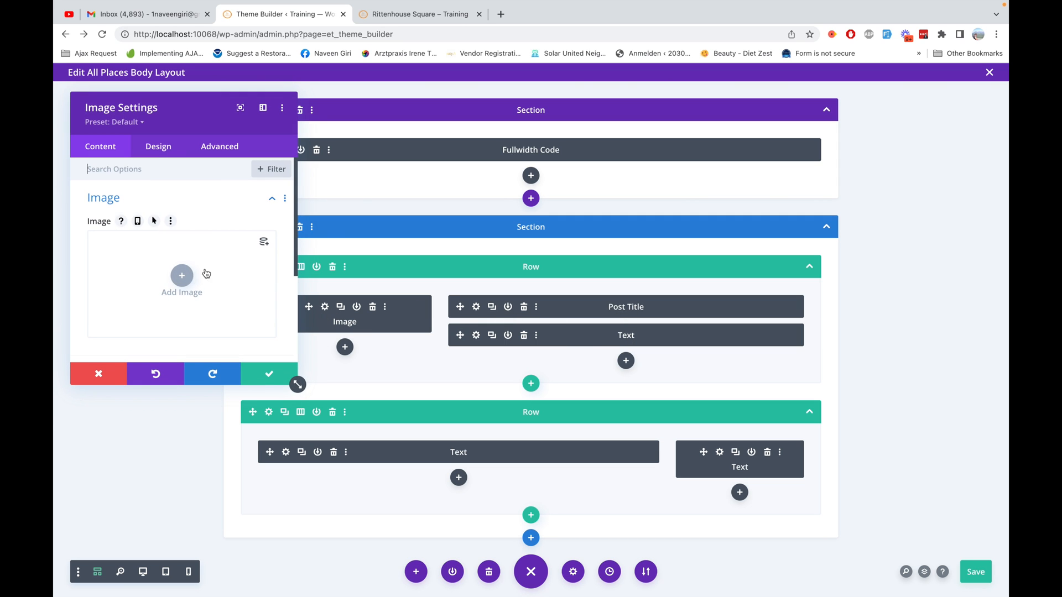
{"action": "left_click", "coordinate": [265, 243]}
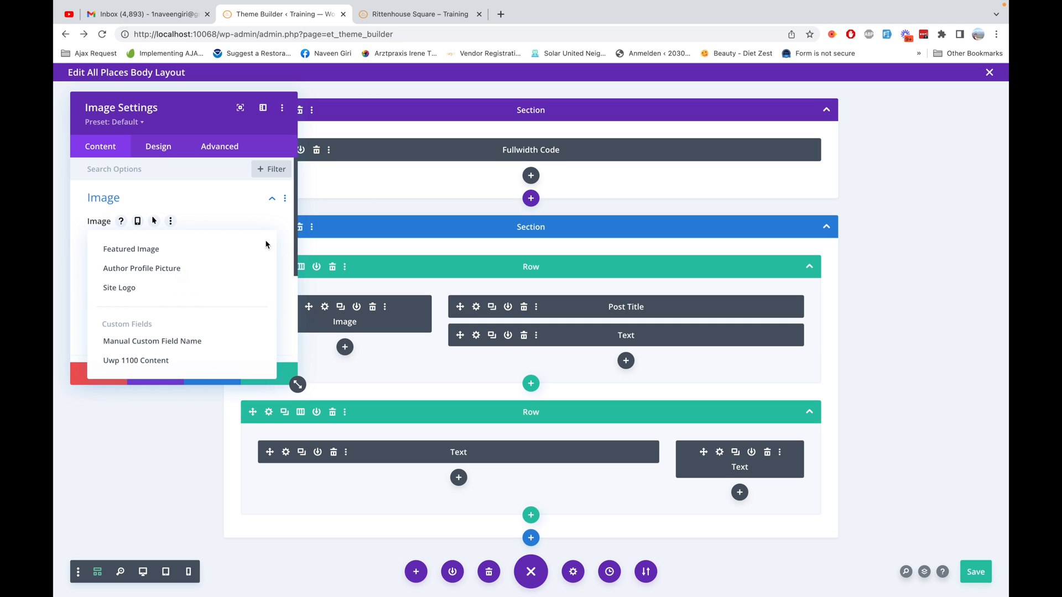
{"action": "left_click", "coordinate": [185, 250]}
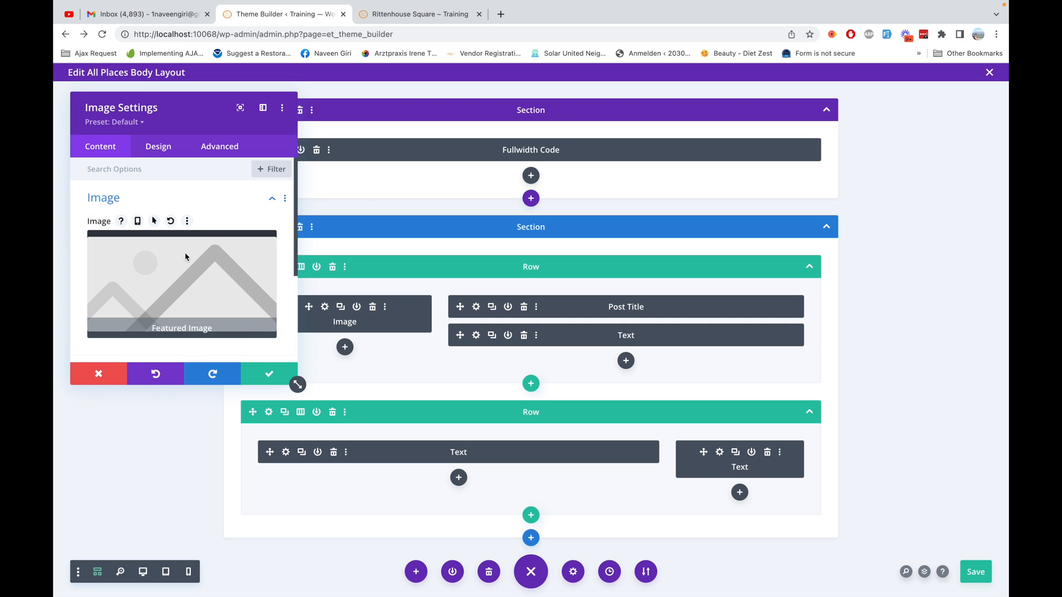
{"action": "left_click", "coordinate": [258, 371]}
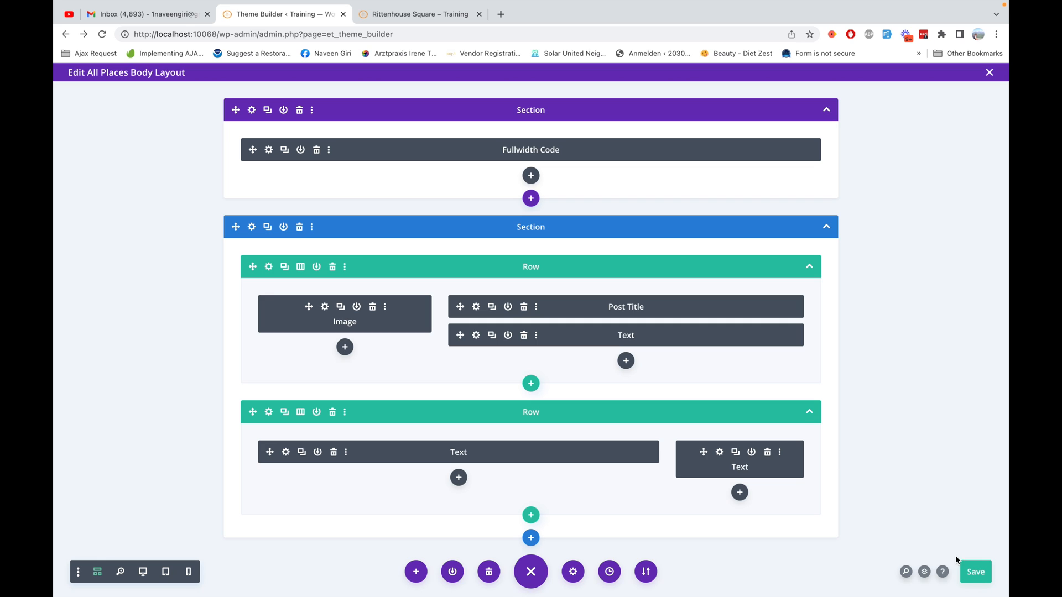
{"action": "left_click", "coordinate": [978, 573]}
- Reload the Rittenhouse Square page and check the featured image, title and address in the new row
{"action": "left_click", "coordinate": [412, 14]}
{"action": "left_click", "coordinate": [398, 34]}
{"action": "key", "text": "Return"}
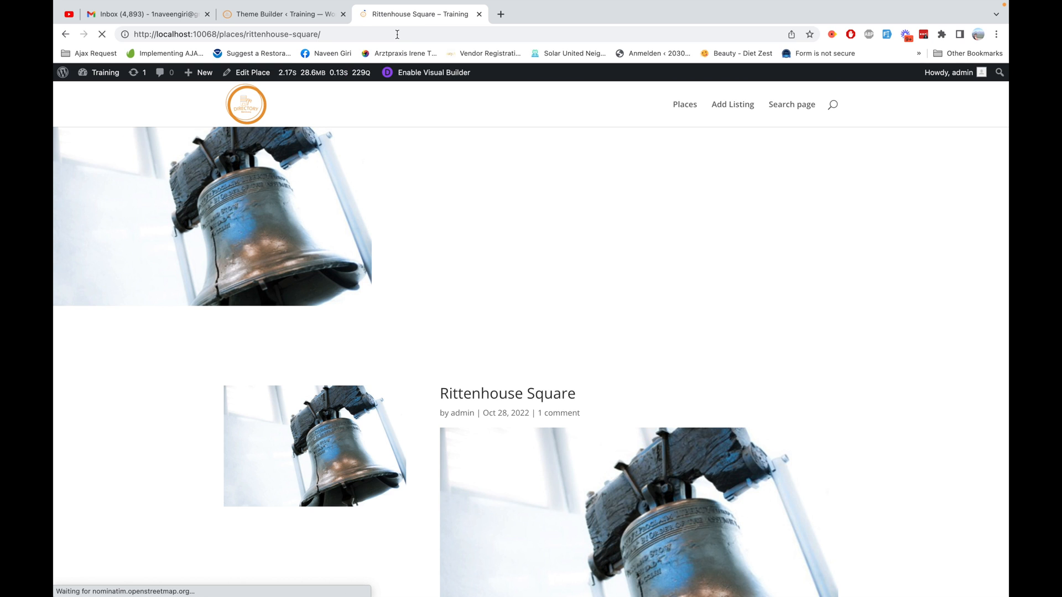
{"action": "scroll", "coordinate": [451, 325], "scroll_direction": "down", "scroll_amount": 5}
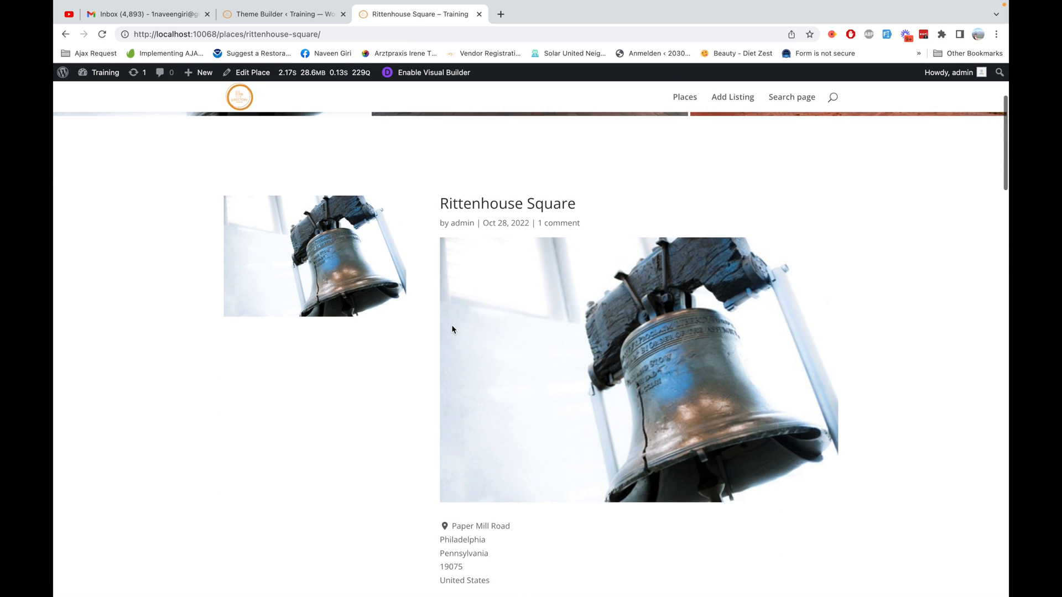
{"action": "scroll", "coordinate": [452, 325], "scroll_direction": "up", "scroll_amount": 1}
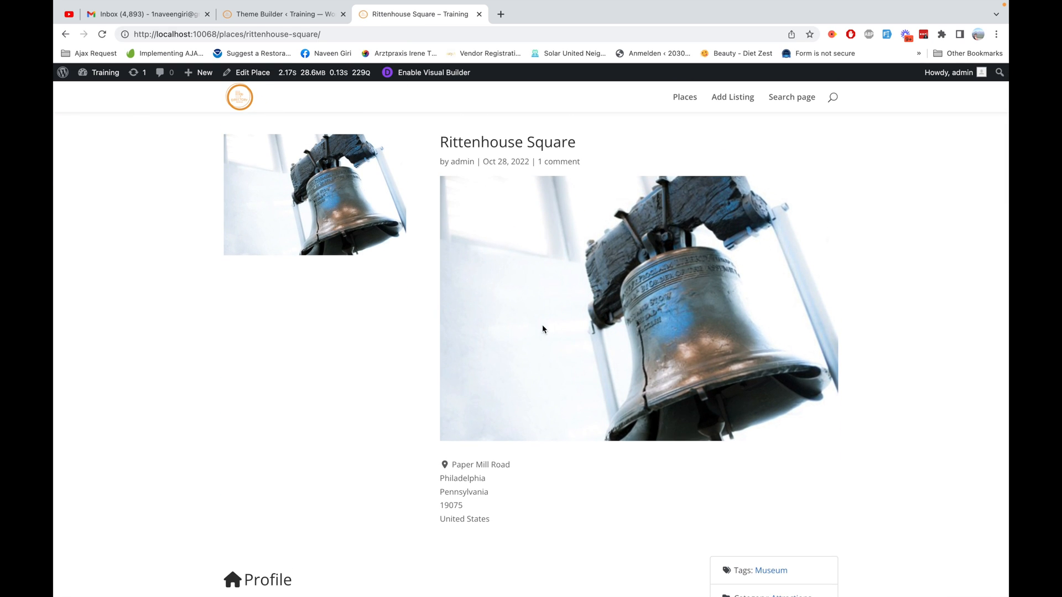
- In the layout's Post Title module, turn off the featured image, comments count and post categories
{"action": "left_click", "coordinate": [285, 17]}
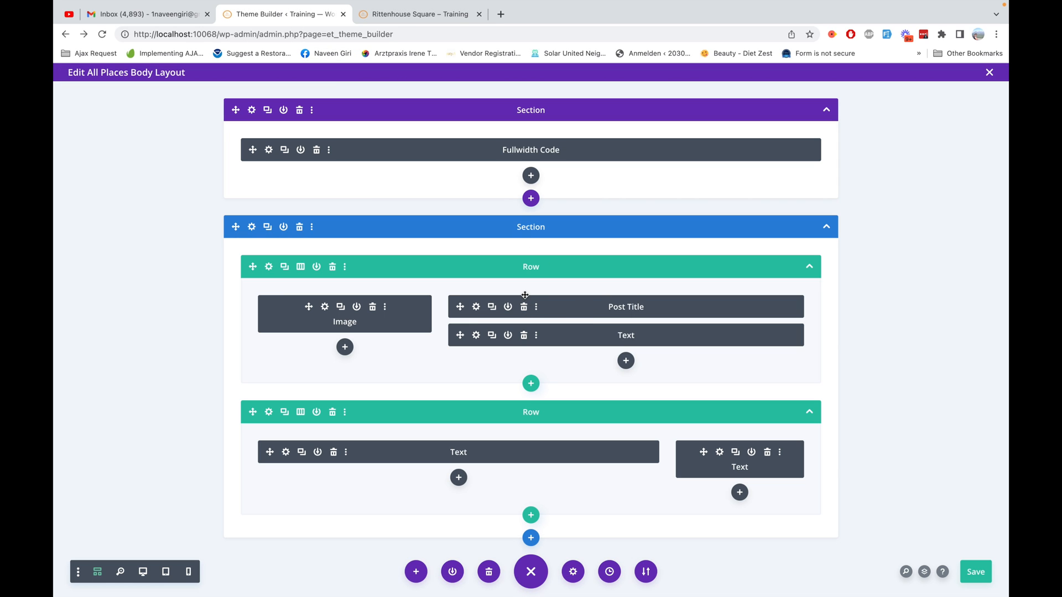
{"action": "left_click", "coordinate": [475, 308]}
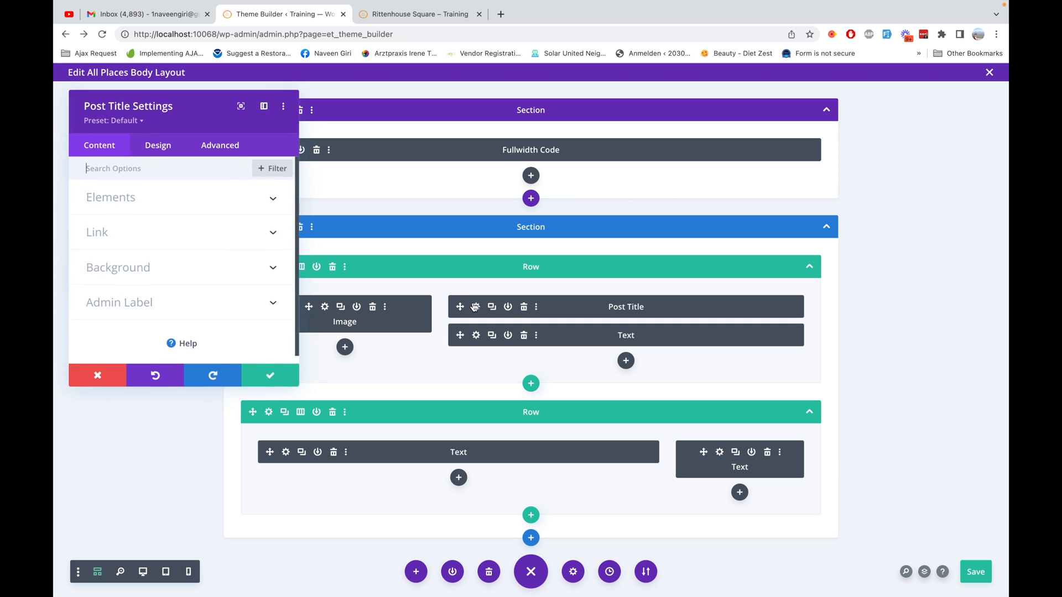
{"action": "left_click", "coordinate": [185, 201]}
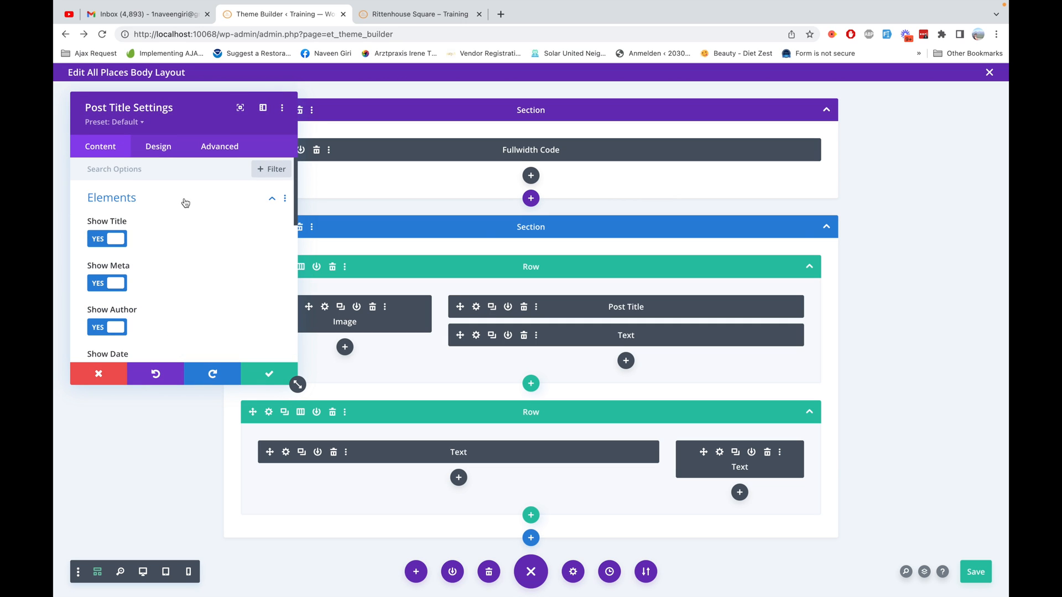
{"action": "scroll", "coordinate": [176, 254], "scroll_direction": "down", "scroll_amount": 2}
{"action": "scroll", "coordinate": [121, 278], "scroll_direction": "down", "scroll_amount": 5}
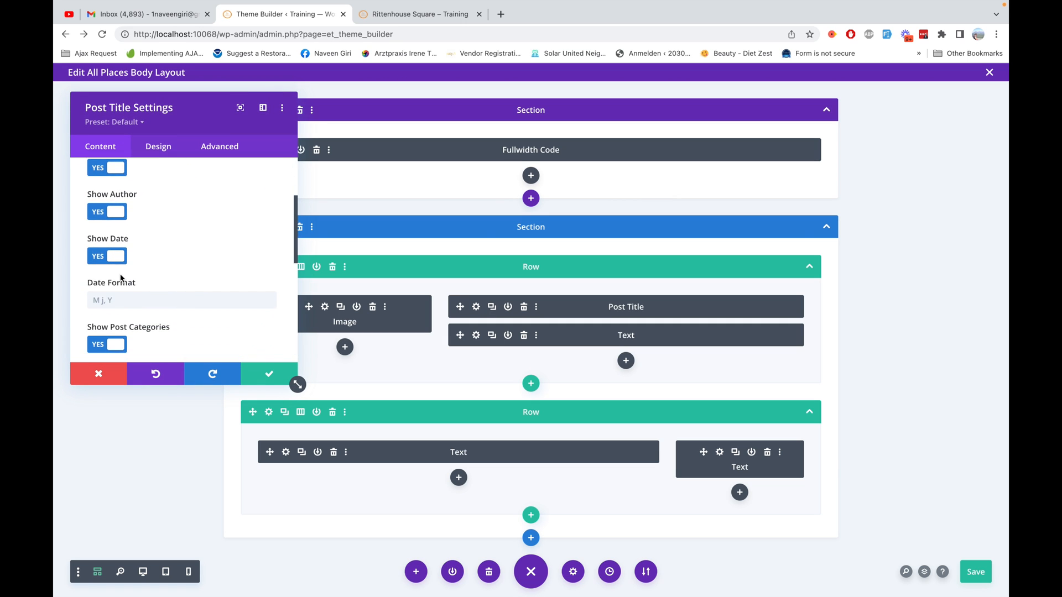
{"action": "scroll", "coordinate": [118, 279], "scroll_direction": "down", "scroll_amount": 1}
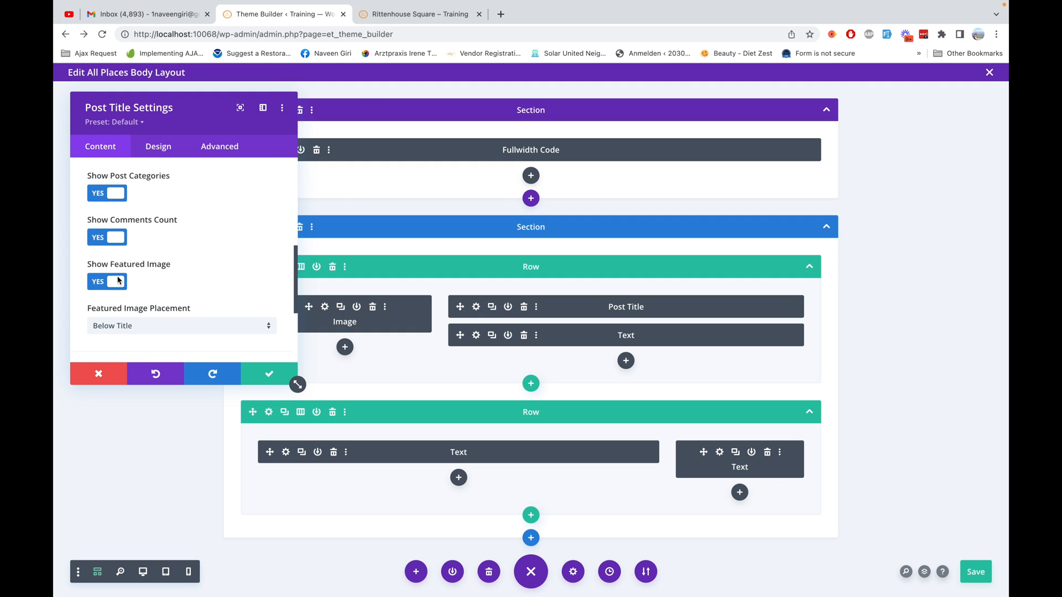
{"action": "left_click", "coordinate": [97, 282]}
{"action": "left_click", "coordinate": [95, 237]}
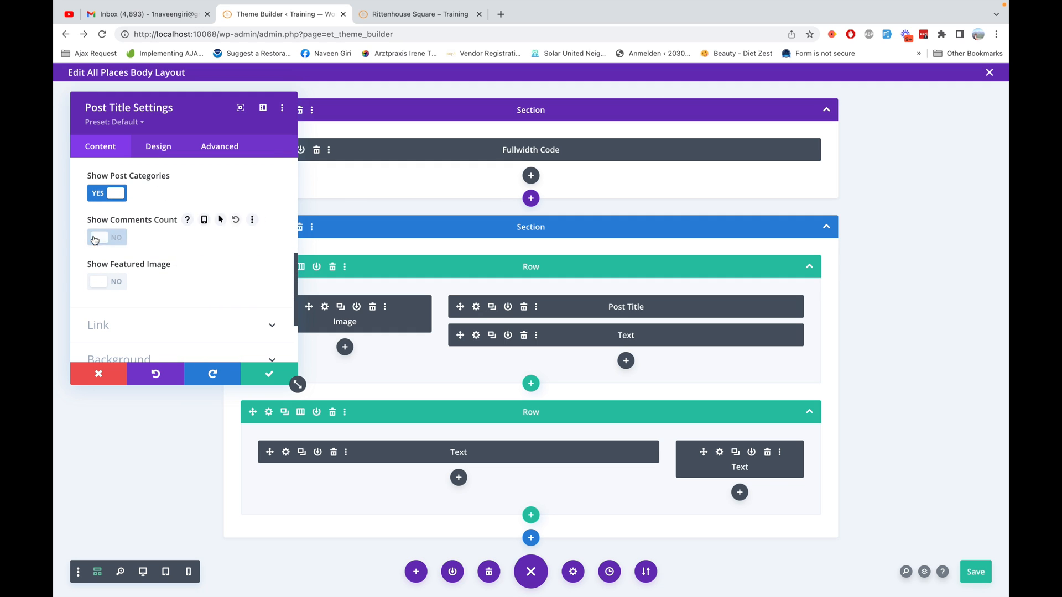
{"action": "scroll", "coordinate": [94, 235], "scroll_direction": "up", "scroll_amount": 1}
{"action": "left_click", "coordinate": [97, 213]}
- Turn off the Post Title module's date, author and meta, and save the module and the layout
{"action": "scroll", "coordinate": [97, 238], "scroll_direction": "up", "scroll_amount": 4}
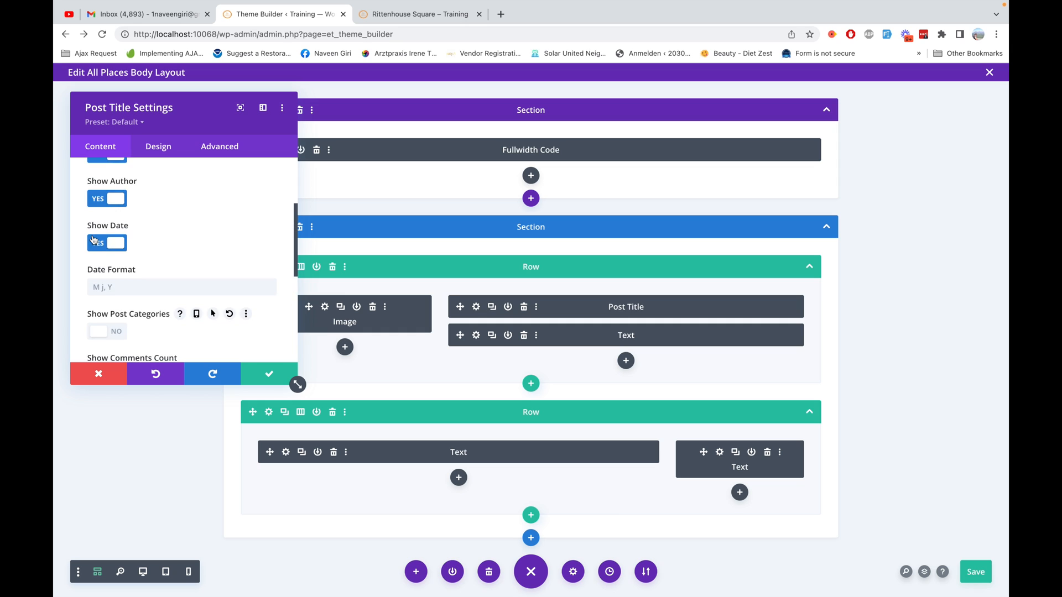
{"action": "scroll", "coordinate": [97, 245], "scroll_direction": "up", "scroll_amount": 5}
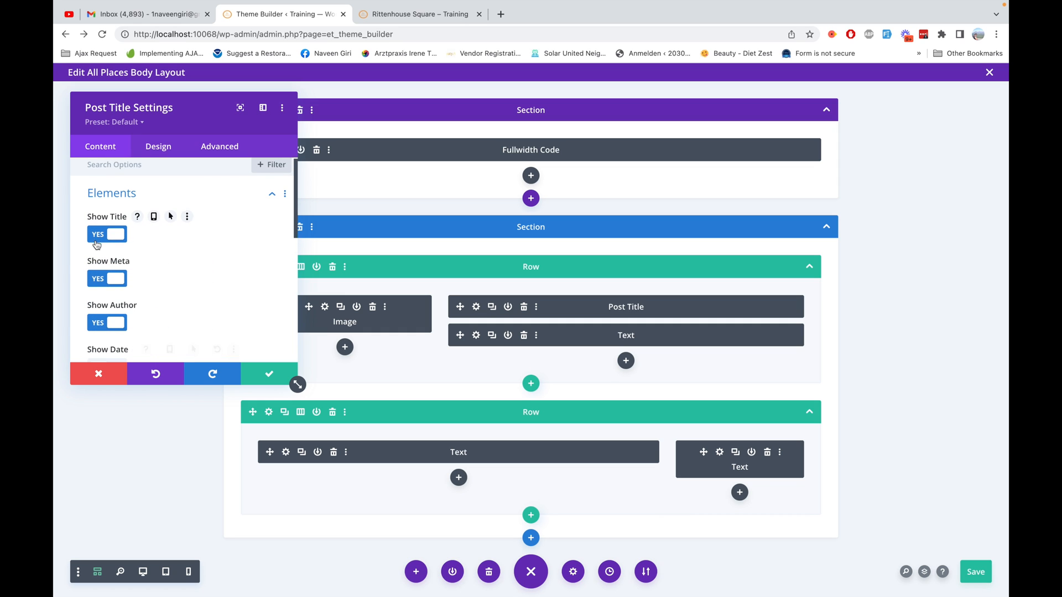
{"action": "left_click", "coordinate": [100, 323]}
{"action": "left_click", "coordinate": [97, 278]}
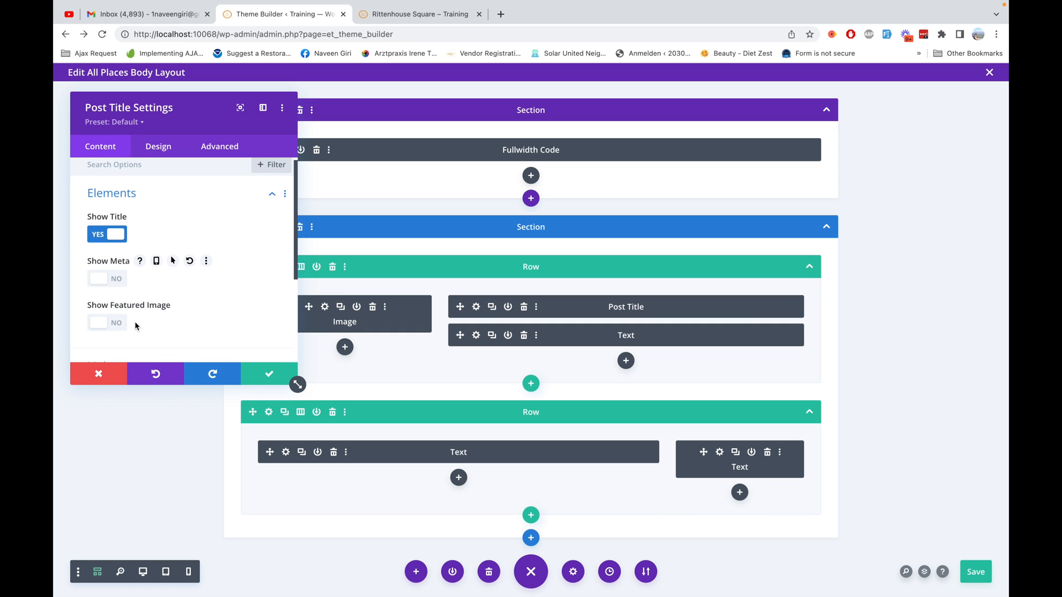
{"action": "scroll", "coordinate": [136, 327], "scroll_direction": "down", "scroll_amount": 4}
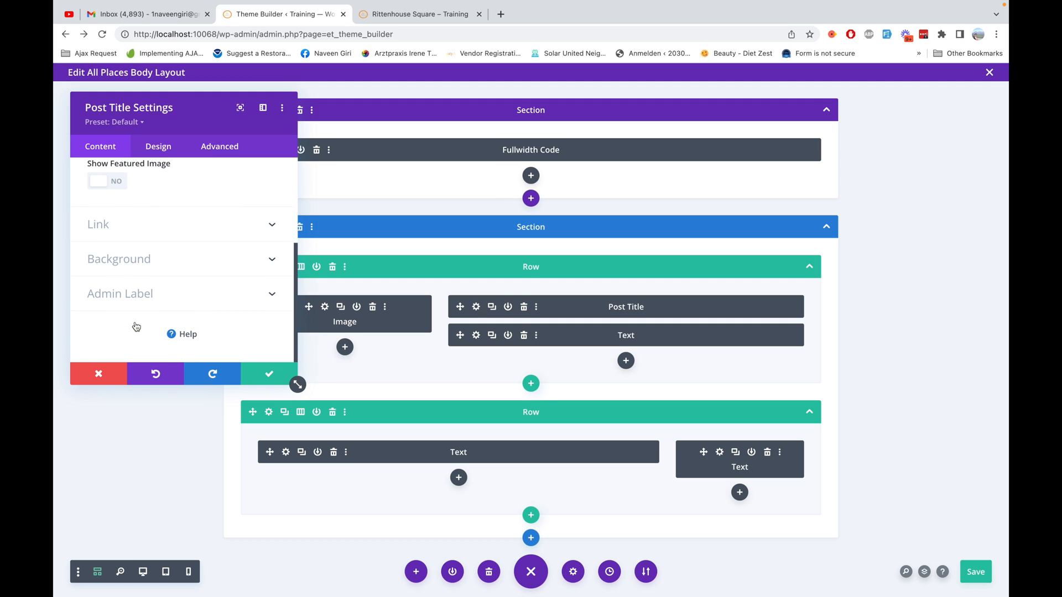
{"action": "left_click", "coordinate": [264, 376]}
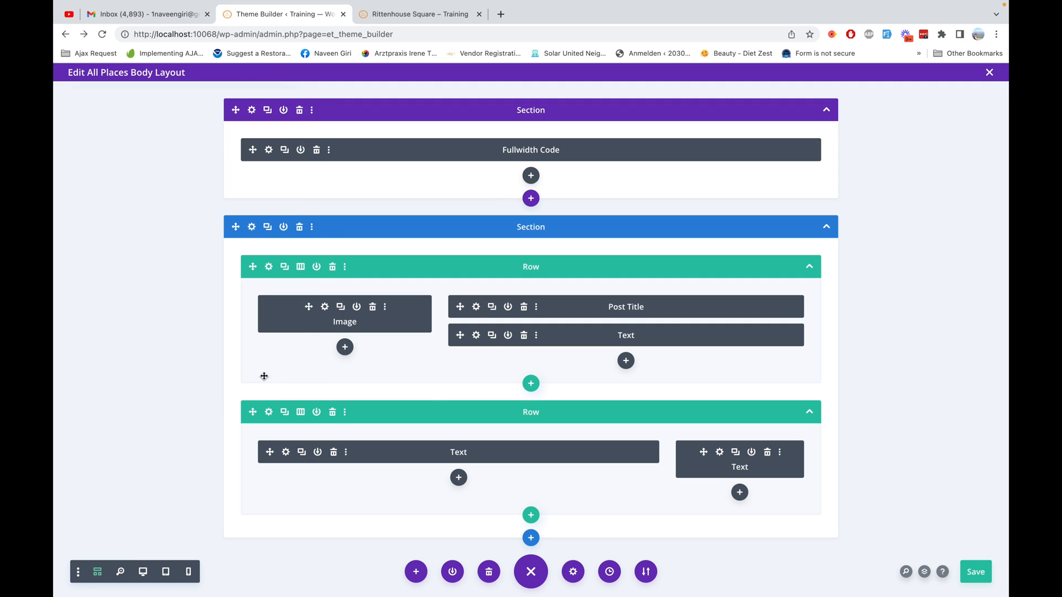
{"action": "left_click", "coordinate": [972, 578]}
- Reload the Rittenhouse Square page and examine the title and address beside the featured image
{"action": "left_click", "coordinate": [411, 17]}
{"action": "left_click", "coordinate": [409, 30]}
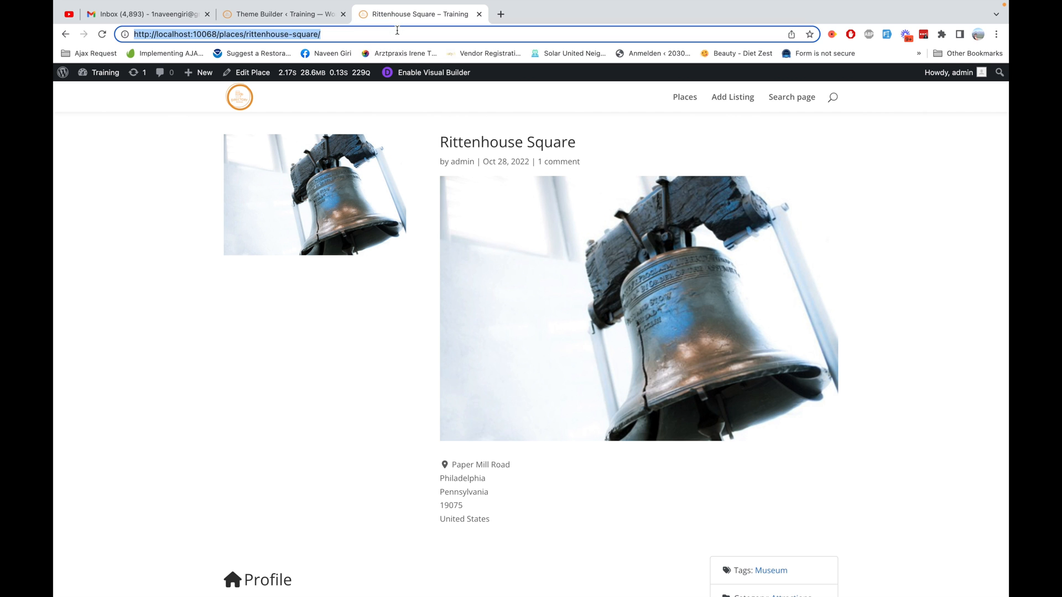
{"action": "key", "text": "Return"}
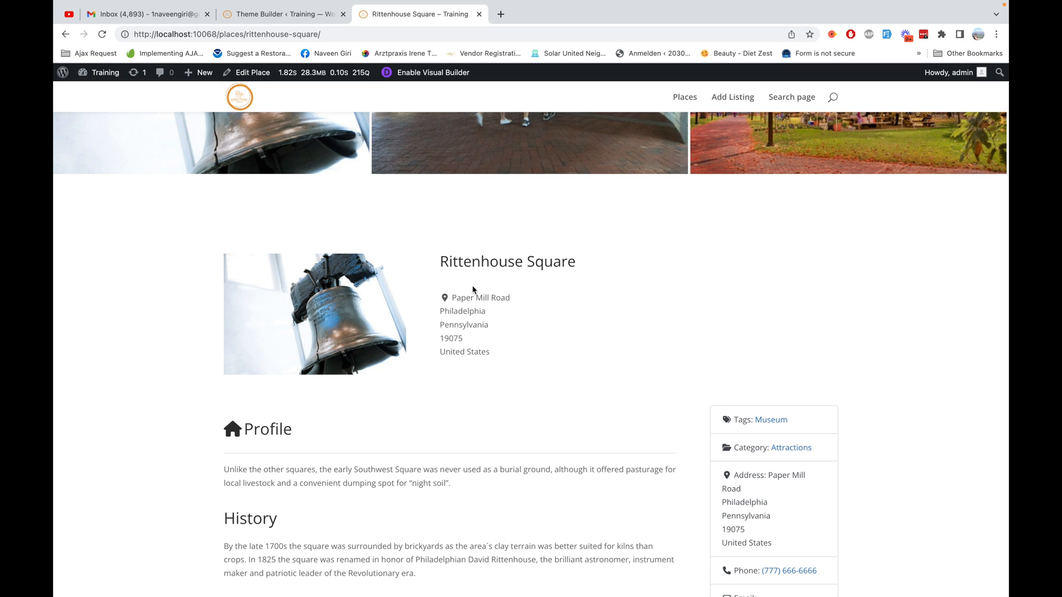
{"action": "scroll", "coordinate": [469, 281], "scroll_direction": "down", "scroll_amount": 2}
{"action": "scroll", "coordinate": [473, 279], "scroll_direction": "down", "scroll_amount": 3}
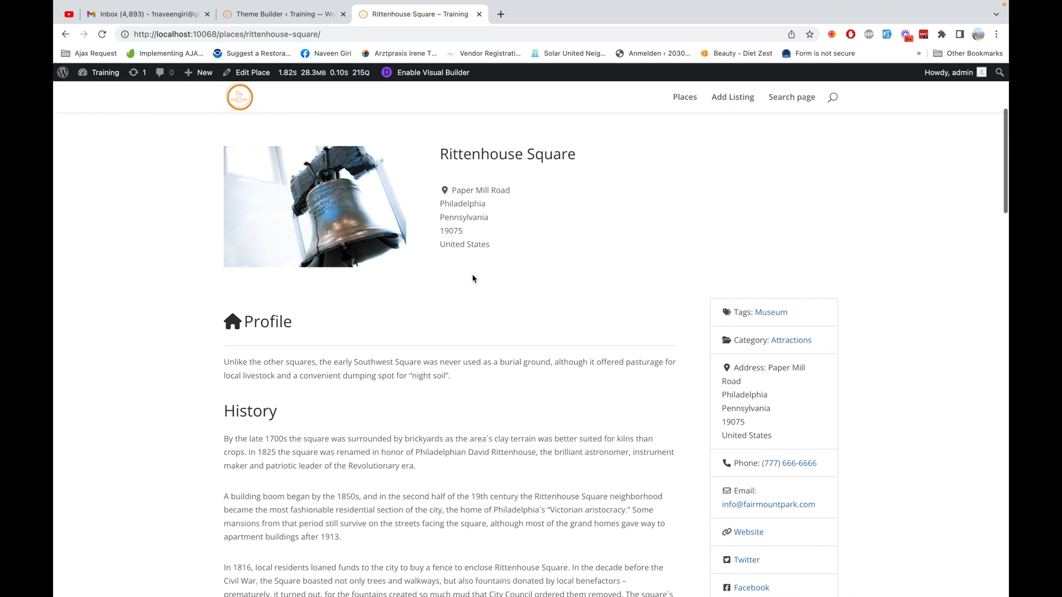
{"action": "scroll", "coordinate": [472, 277], "scroll_direction": "up", "scroll_amount": 4}
{"action": "scroll", "coordinate": [473, 276], "scroll_direction": "down", "scroll_amount": 5}
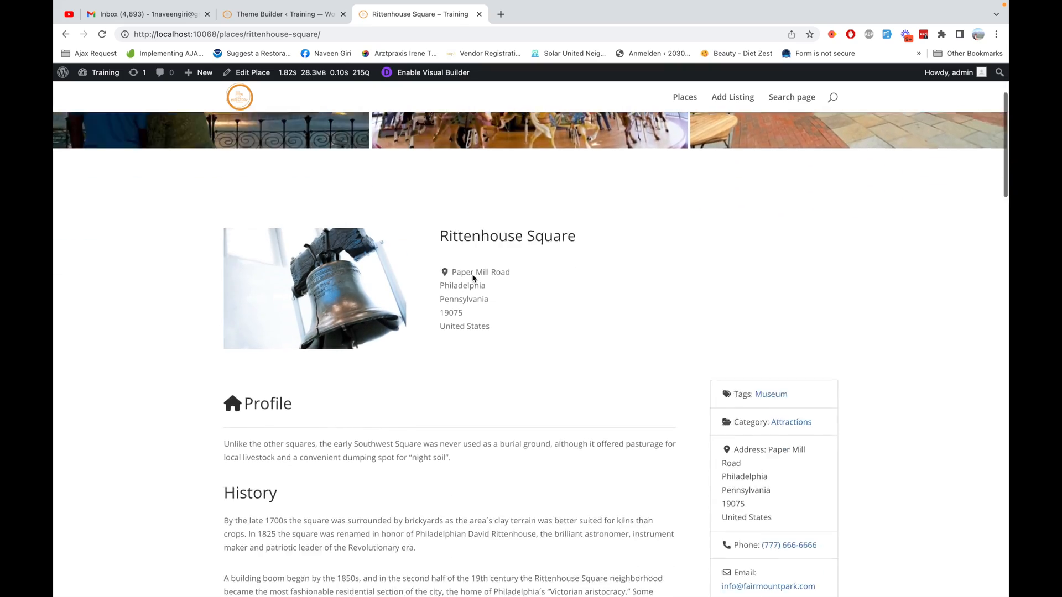
{"action": "scroll", "coordinate": [473, 279], "scroll_direction": "up", "scroll_amount": 2}
{"action": "scroll", "coordinate": [473, 278], "scroll_direction": "up", "scroll_amount": 2}
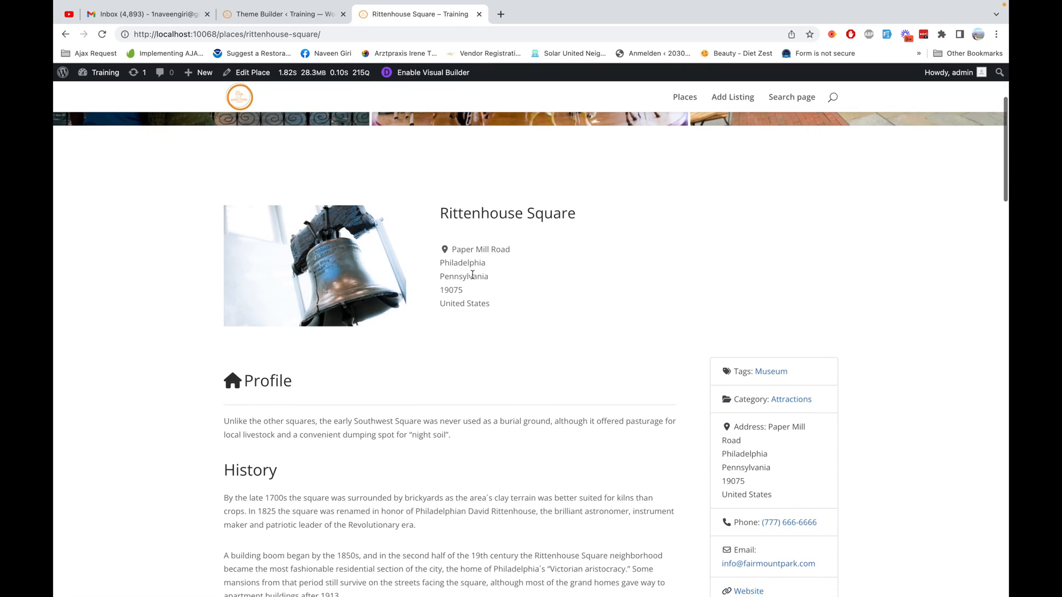
{"action": "scroll", "coordinate": [473, 278], "scroll_direction": "up", "scroll_amount": 1}
{"action": "scroll", "coordinate": [472, 278], "scroll_direction": "up", "scroll_amount": 1}
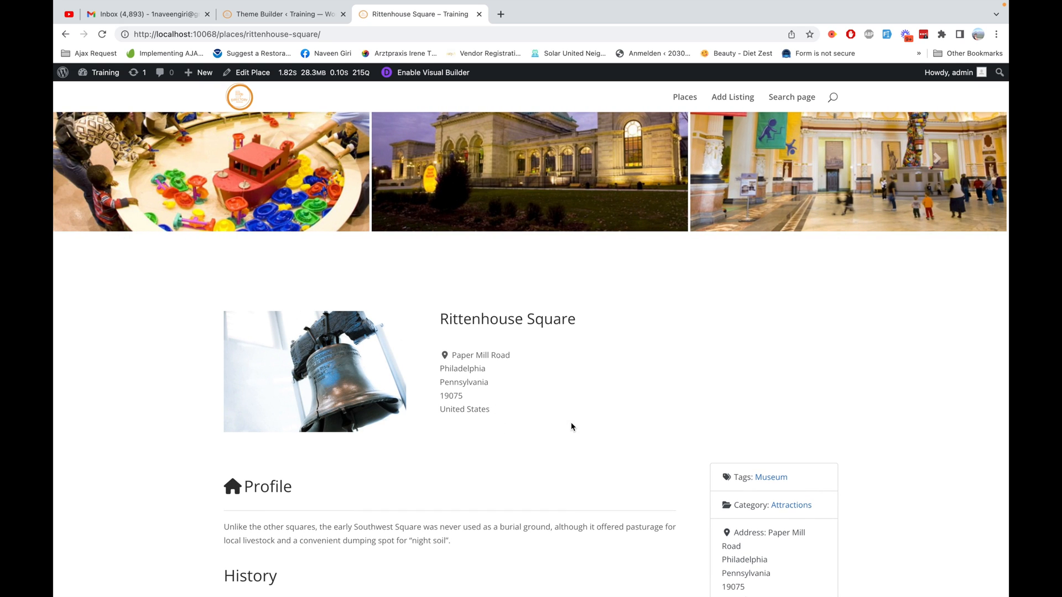
- Delete the Post Title module from the layout and add an empty line above the address shortcode in the Text module beside the image
{"action": "left_click", "coordinate": [289, 22]}
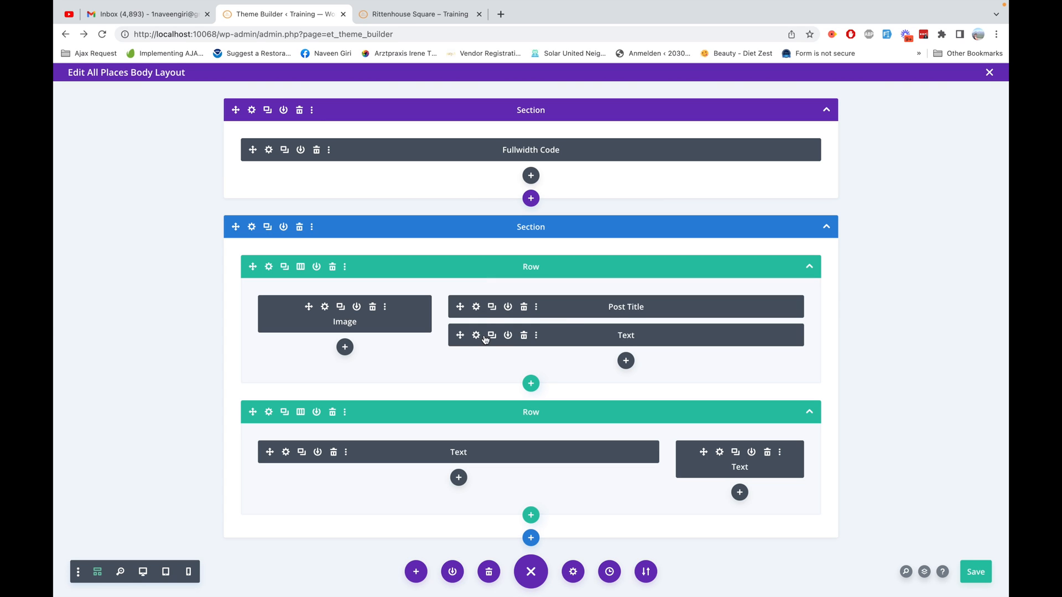
{"action": "left_click", "coordinate": [524, 308]}
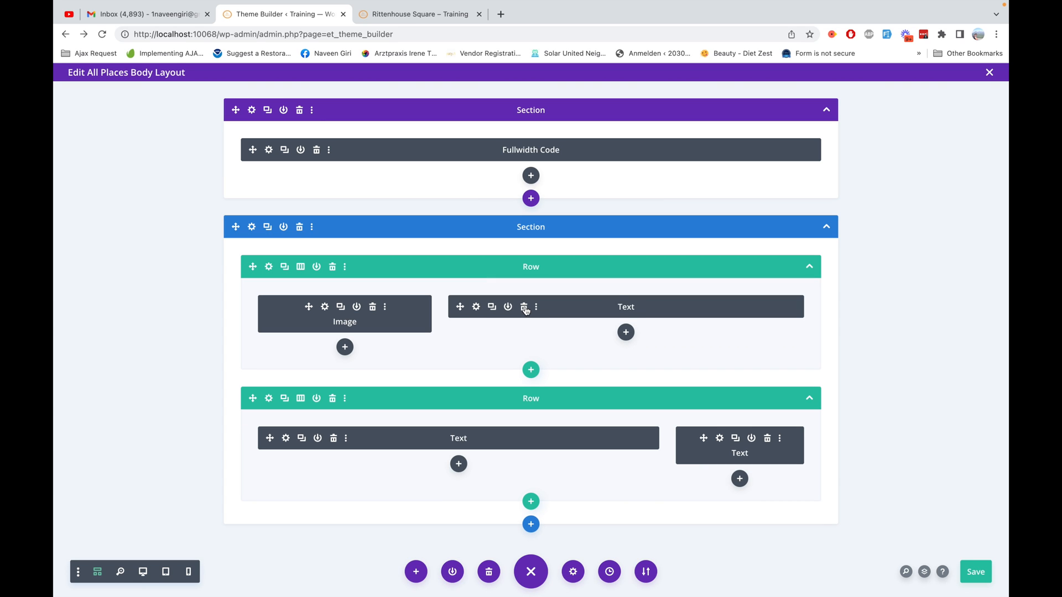
{"action": "left_click", "coordinate": [476, 307]}
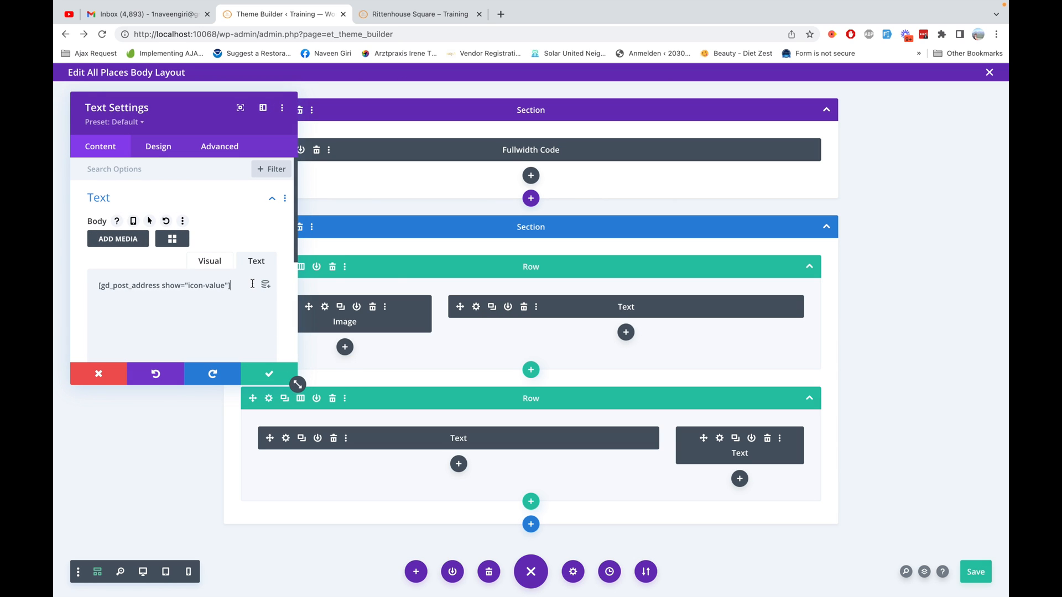
{"action": "key", "text": "Return"}
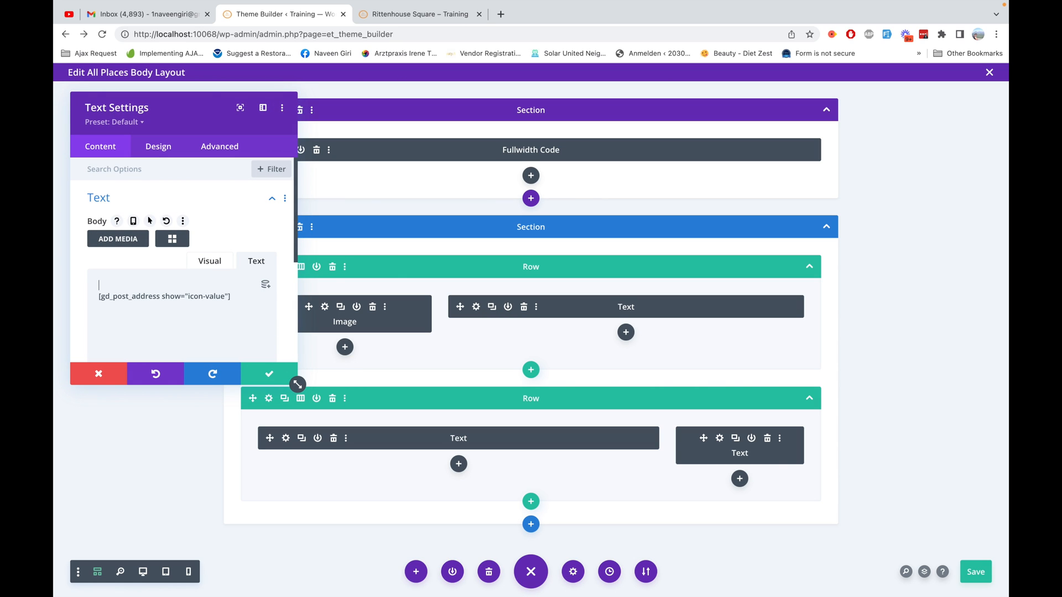
- Generate the gd_post_title (GD > Post Title) shortcode and insert [gd_post_title tag="h2" font_size_class="h5"] above the address shortcode
{"action": "left_click", "coordinate": [172, 238]}
{"action": "left_click", "coordinate": [451, 194]}
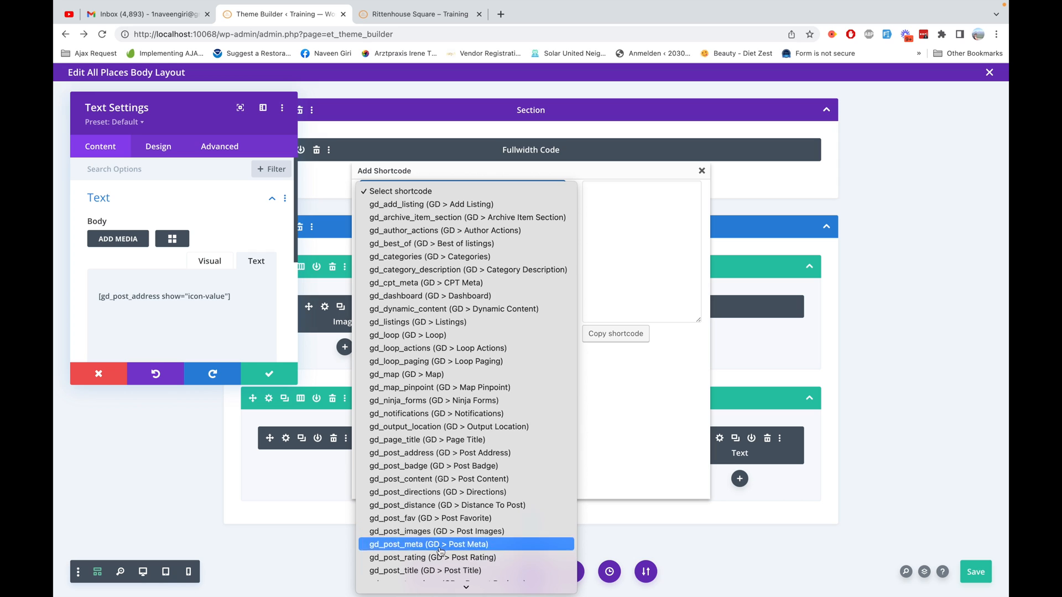
{"action": "left_click", "coordinate": [441, 570]}
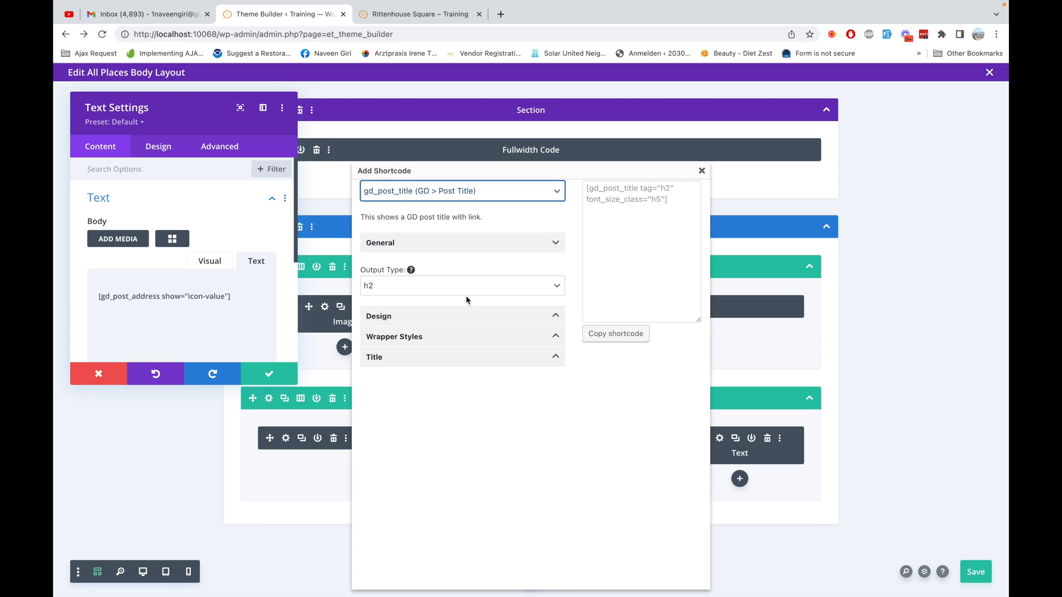
{"action": "left_click", "coordinate": [620, 334]}
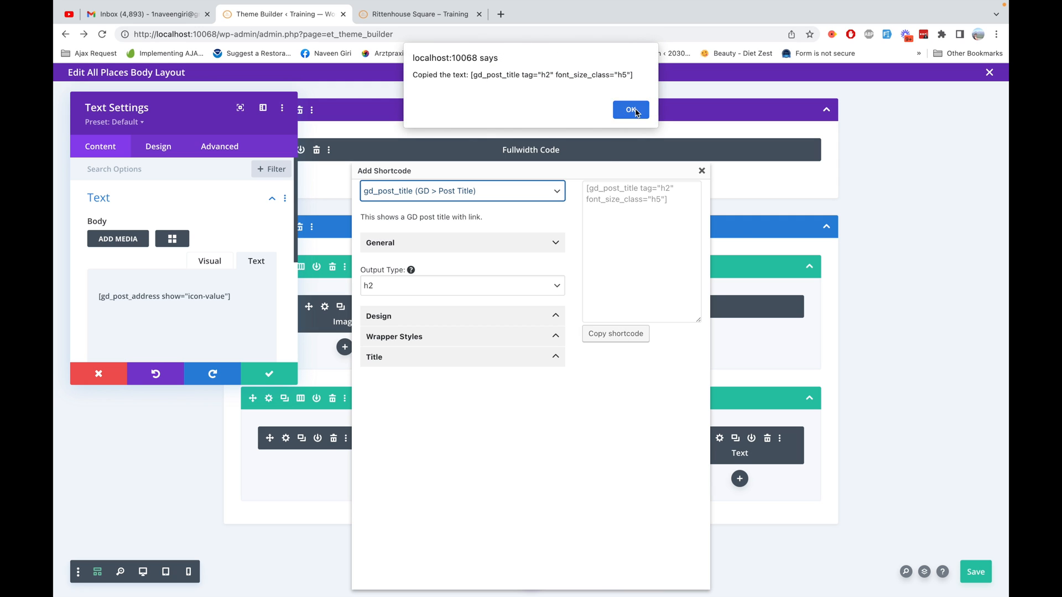
{"action": "left_click", "coordinate": [630, 108]}
{"action": "left_click", "coordinate": [187, 282]}
{"action": "key", "text": "ctrl+v"}
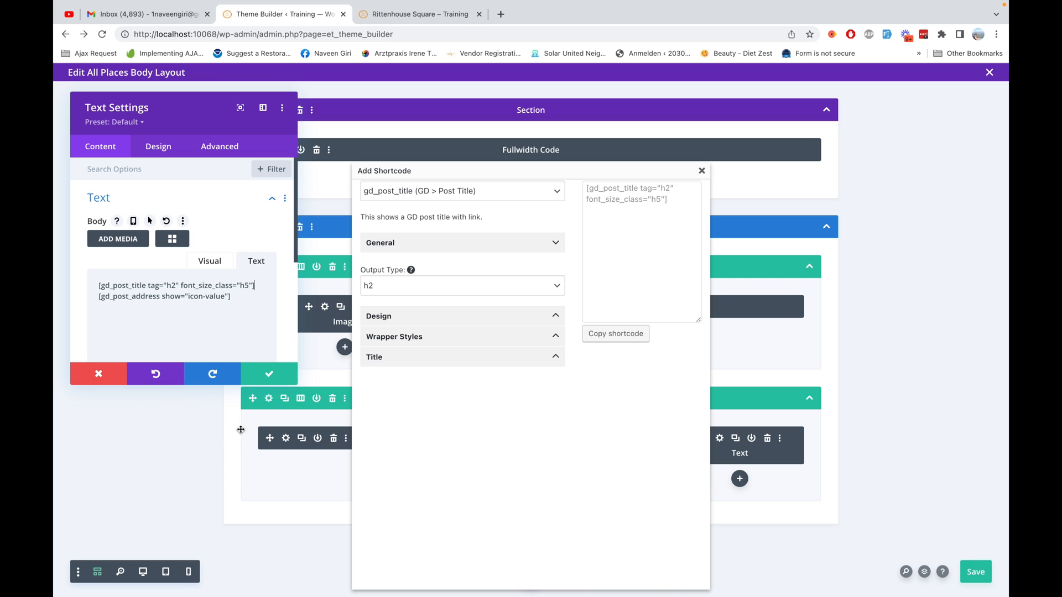
- Save the Text module, close the shortcode builder and save the layout
{"action": "left_click", "coordinate": [292, 379]}
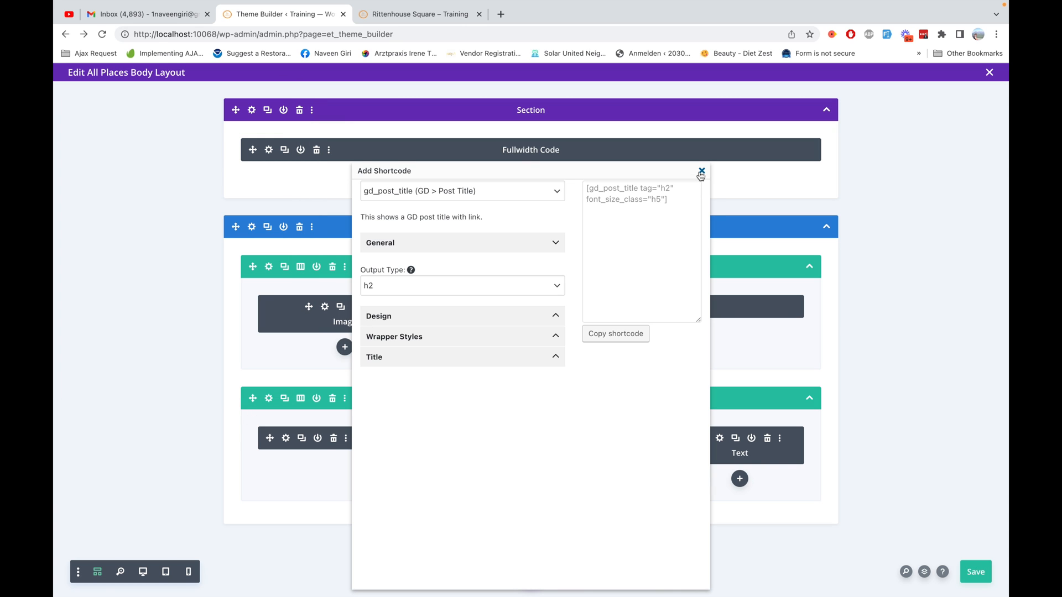
{"action": "left_click", "coordinate": [701, 172]}
{"action": "left_click", "coordinate": [976, 572]}
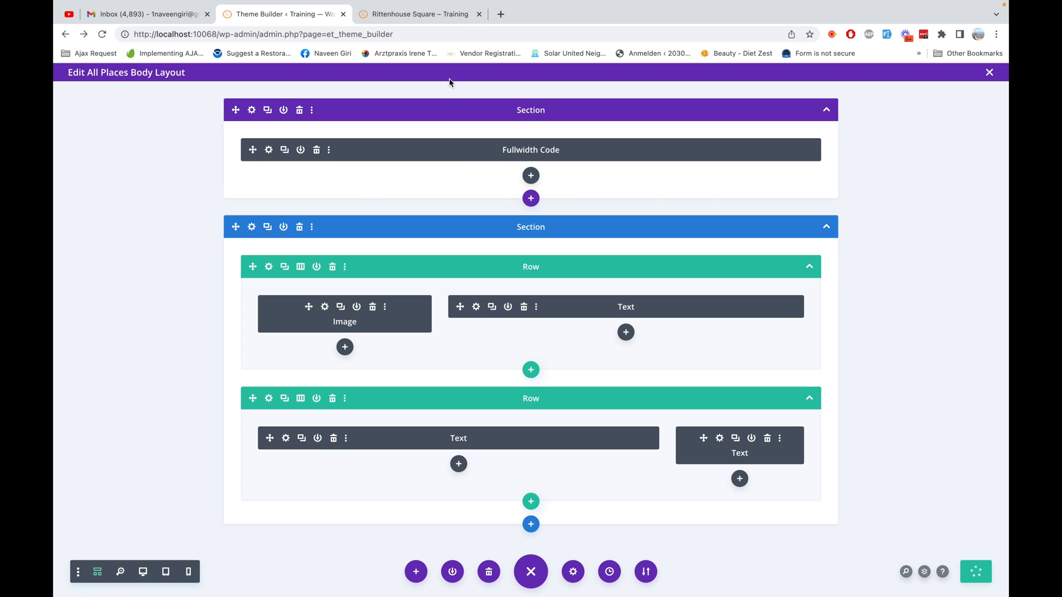
- Reload the Rittenhouse Square page and check the title, the address and the gap beneath the image slider
{"action": "left_click", "coordinate": [431, 15]}
{"action": "left_click", "coordinate": [432, 34]}
{"action": "key", "text": "Return"}
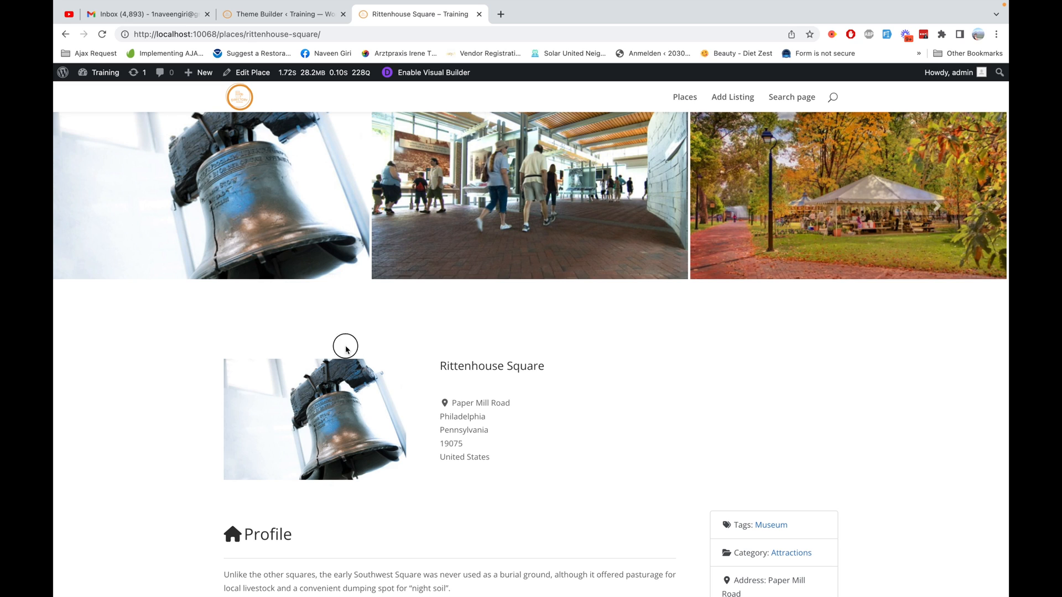
{"action": "left_click_drag", "start_coordinate": [300, 492], "coordinate": [198, 288]}
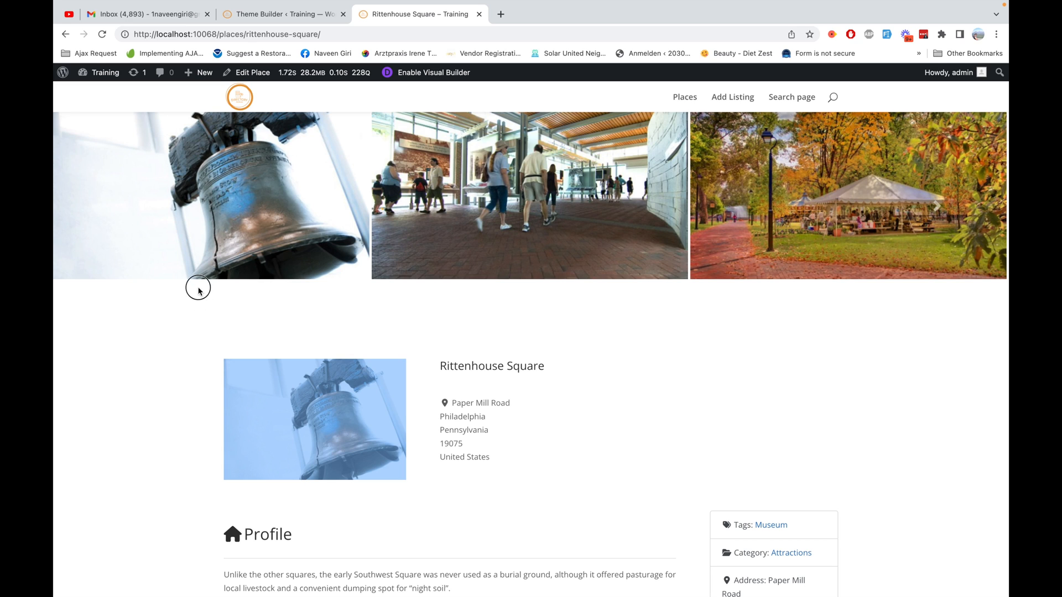
{"action": "left_click", "coordinate": [225, 322]}
- Inspect the blank area beneath the image slider and examine the padding of the et_pb_section_1_tb_body section
{"action": "right_click", "coordinate": [320, 302]}
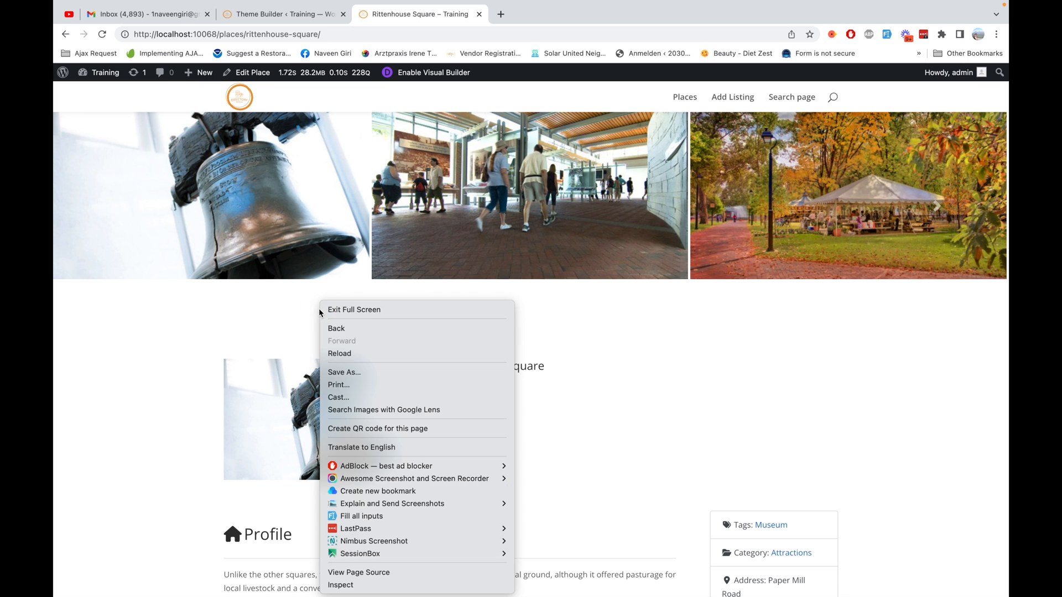
{"action": "left_click", "coordinate": [387, 585]}
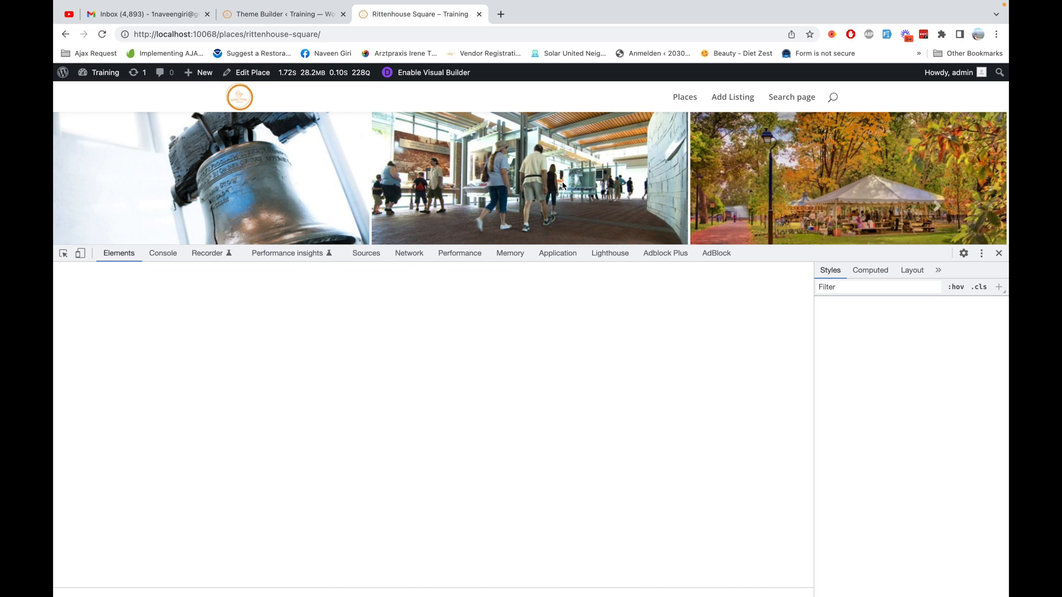
{"action": "scroll", "coordinate": [563, 186], "scroll_direction": "down", "scroll_amount": 3}
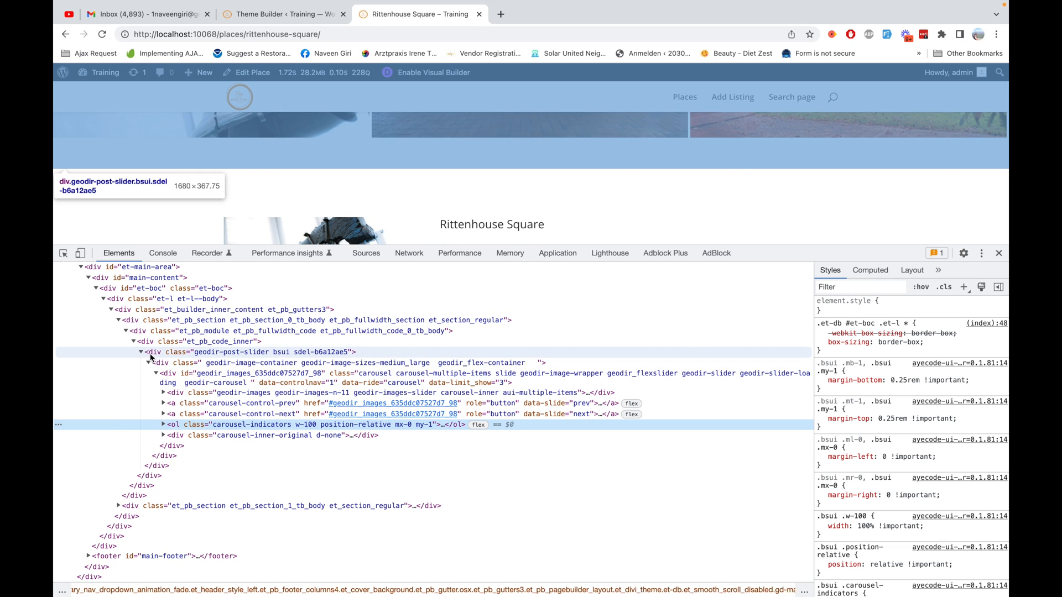
{"action": "left_click", "coordinate": [118, 320]}
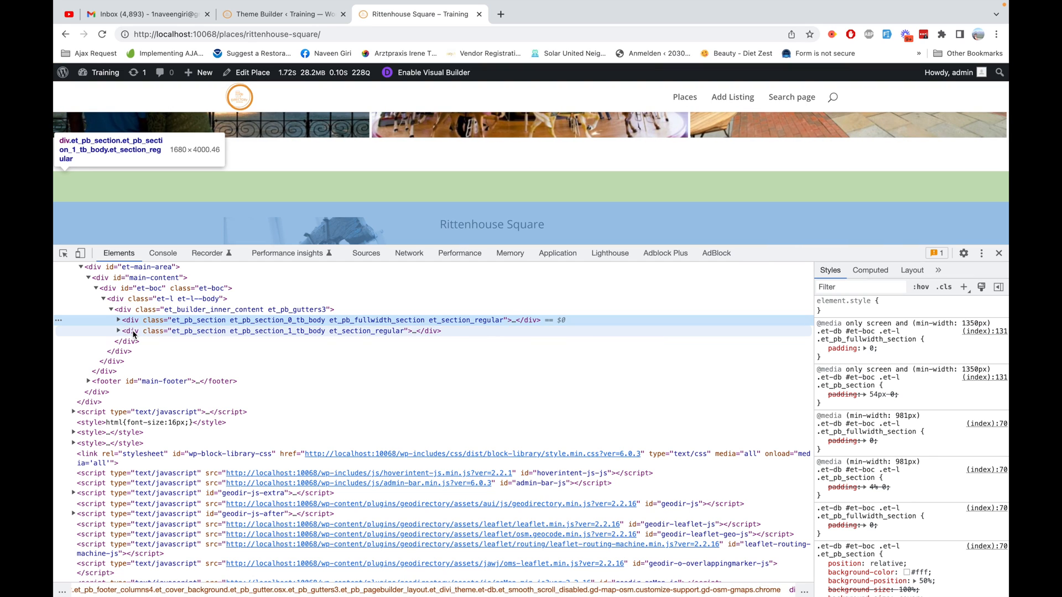
{"action": "left_click", "coordinate": [134, 332]}
{"action": "scroll", "coordinate": [925, 547], "scroll_direction": "down", "scroll_amount": 15}
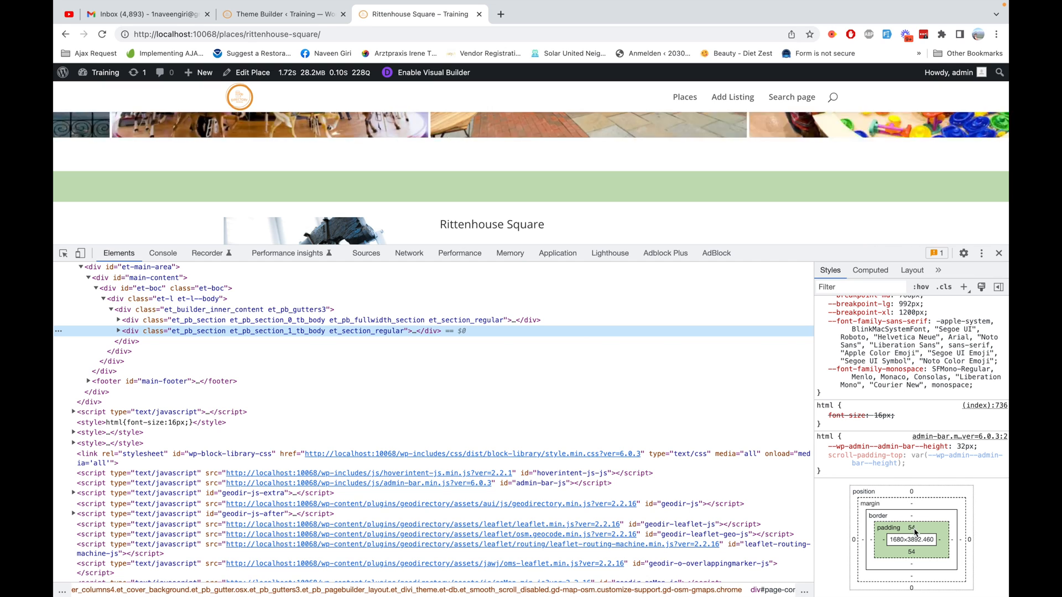
- Try a top padding of 0 on the et_pb_section_1_tb_body section in the page inspector
{"action": "double_click", "coordinate": [912, 529]}
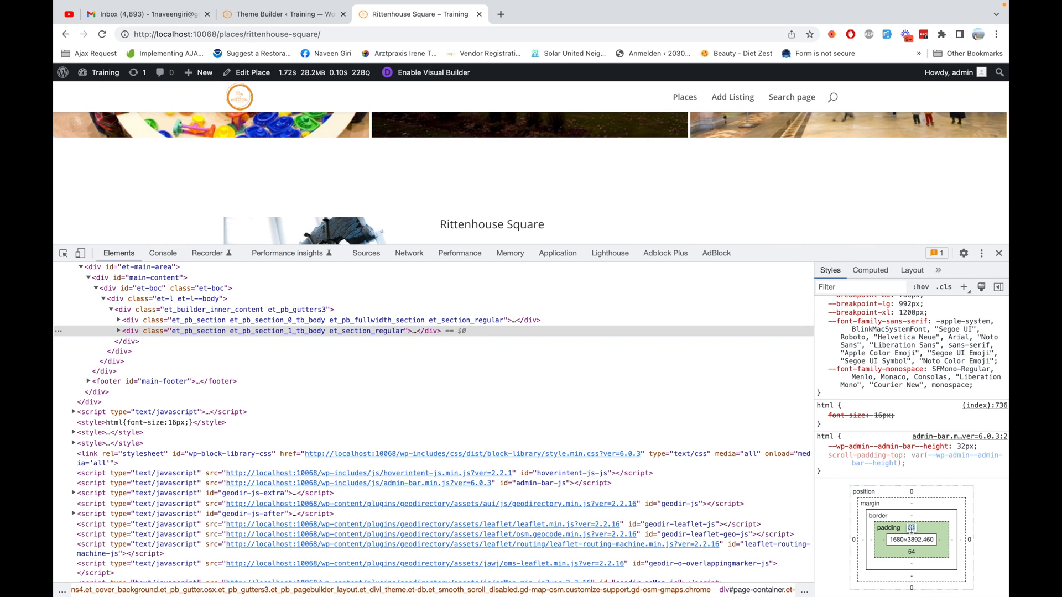
{"action": "type", "text": "0"}
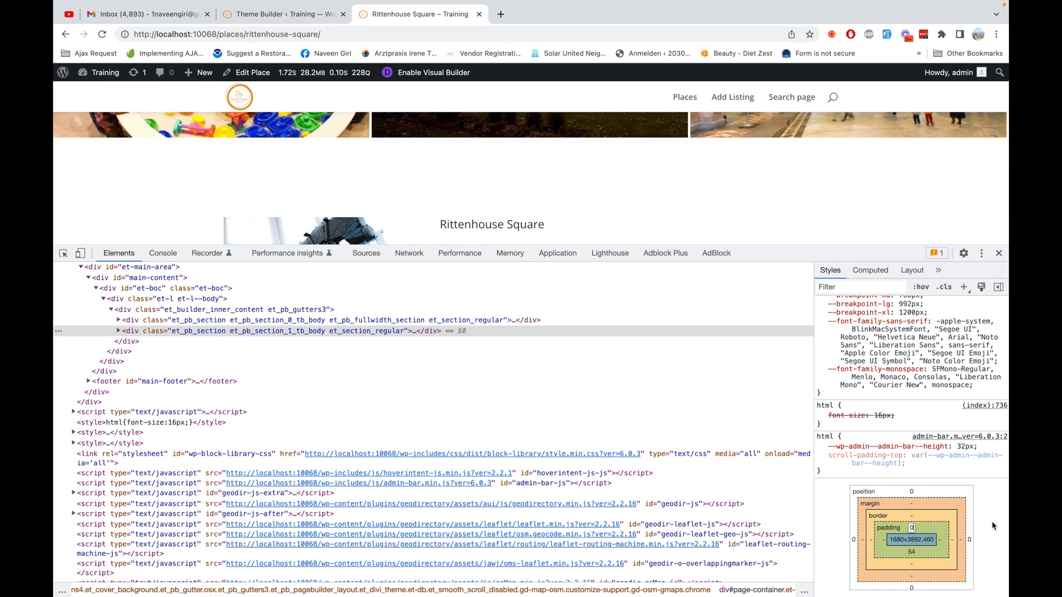
{"action": "key", "text": "Return"}
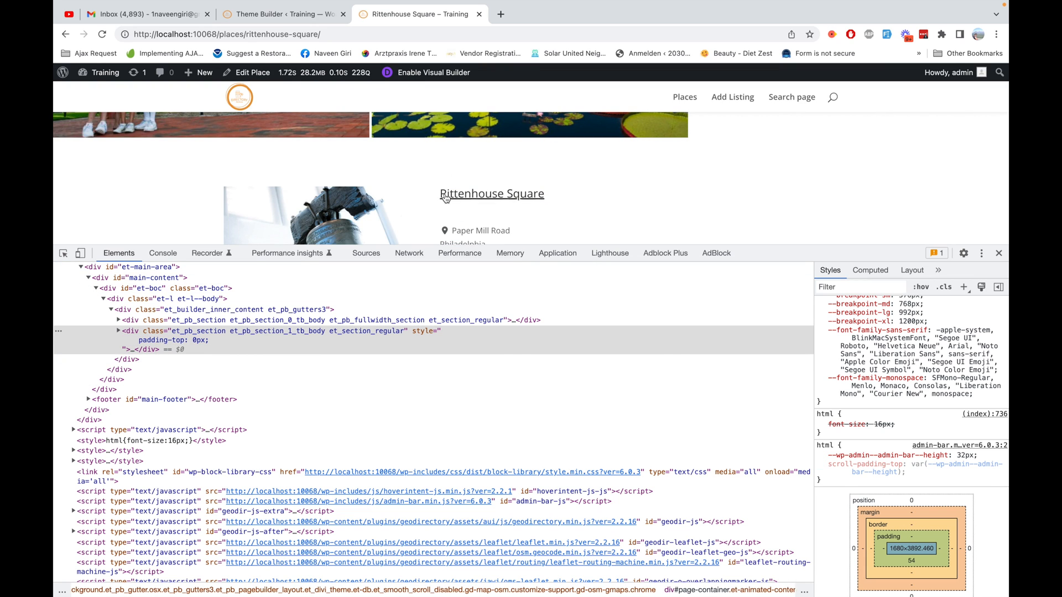
{"action": "key", "text": "super+alt+i"}
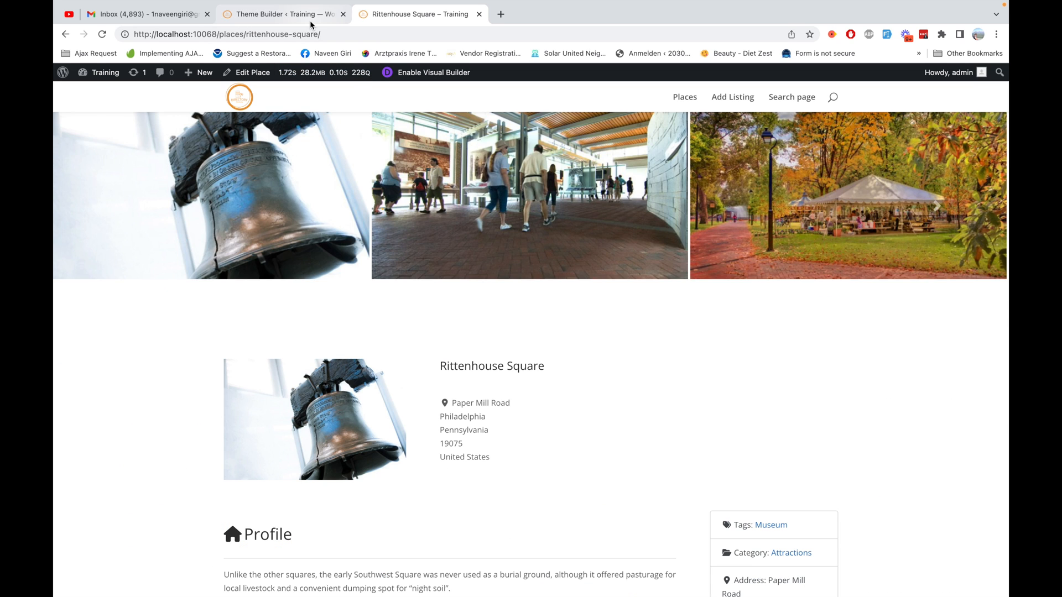
- In the Theme Builder, set the second section's top, bottom, left and right padding to 0px and save its settings
{"action": "left_click", "coordinate": [310, 22]}
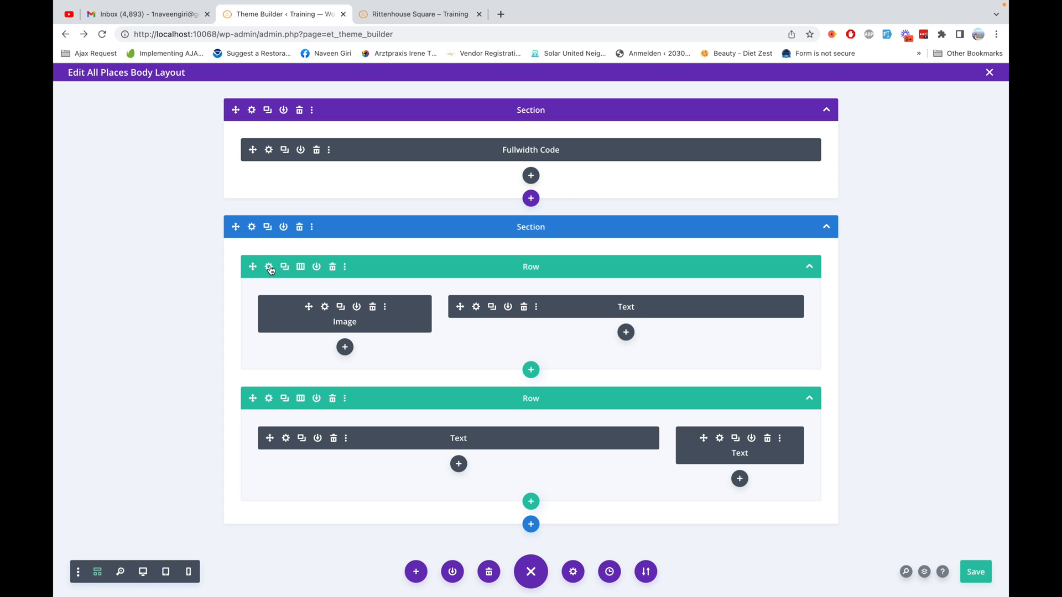
{"action": "left_click", "coordinate": [252, 227]}
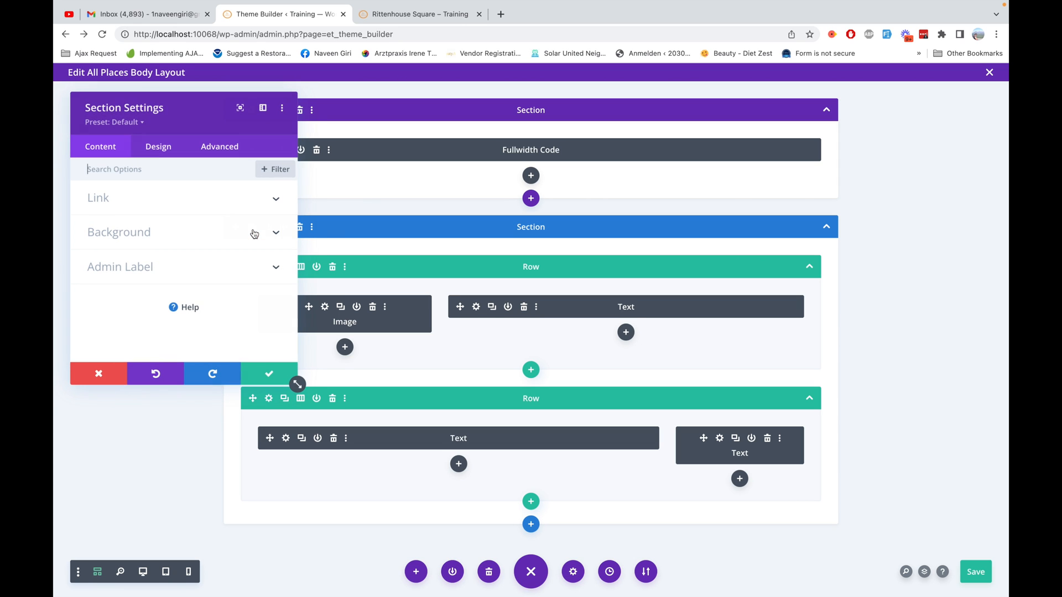
{"action": "left_click", "coordinate": [172, 153]}
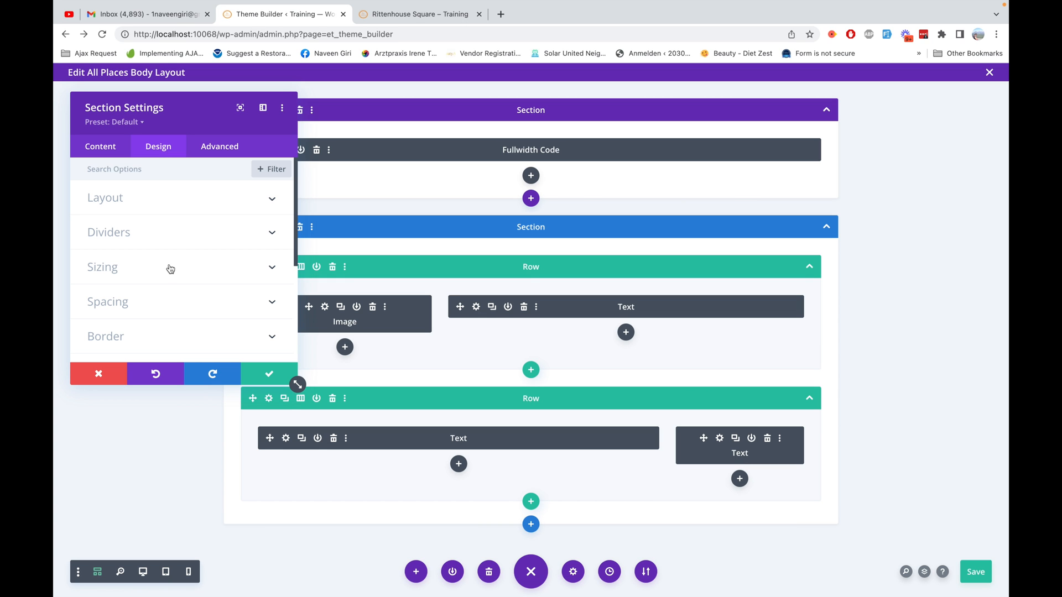
{"action": "left_click", "coordinate": [160, 314]}
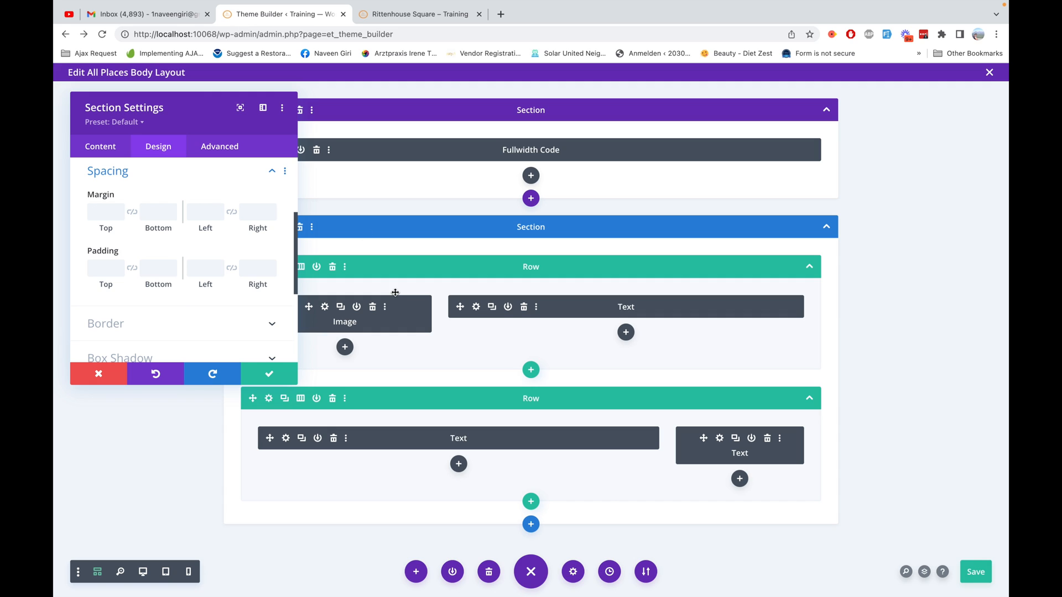
{"action": "left_click", "coordinate": [108, 264]}
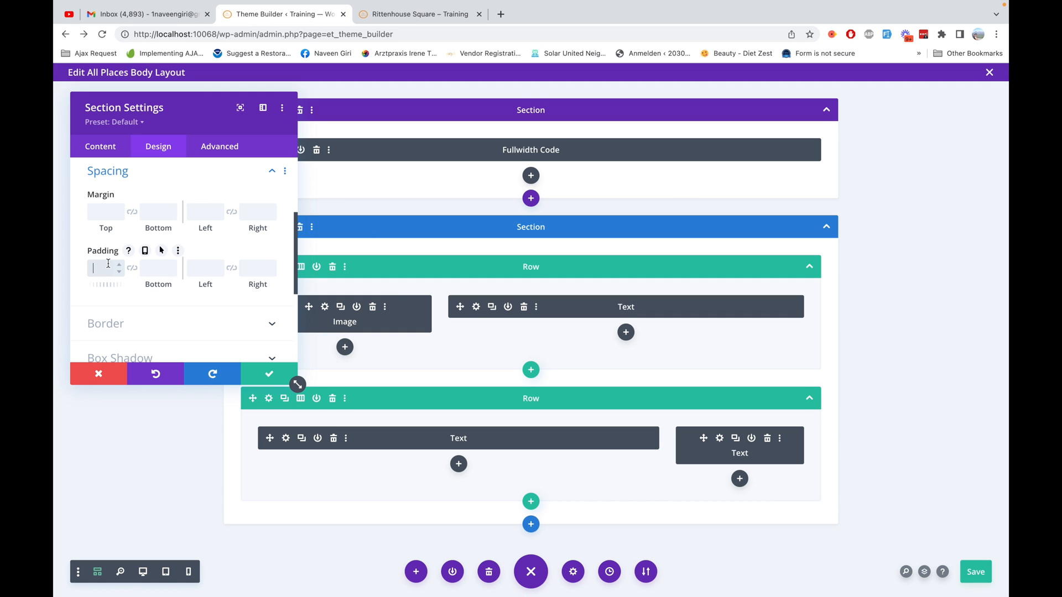
{"action": "type", "text": "0"}
{"action": "left_click", "coordinate": [161, 268]}
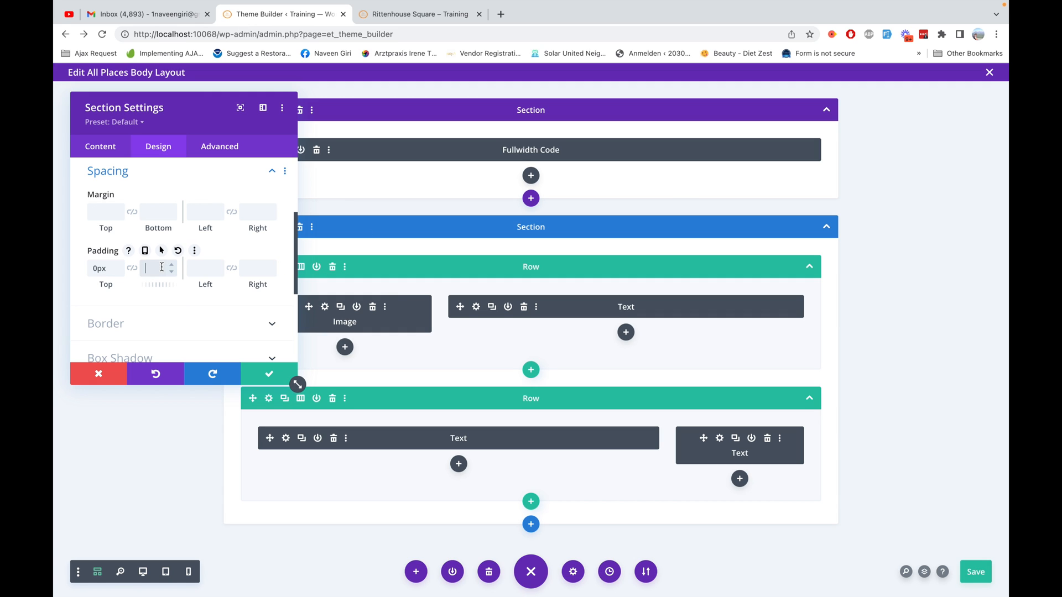
{"action": "left_click", "coordinate": [197, 270]}
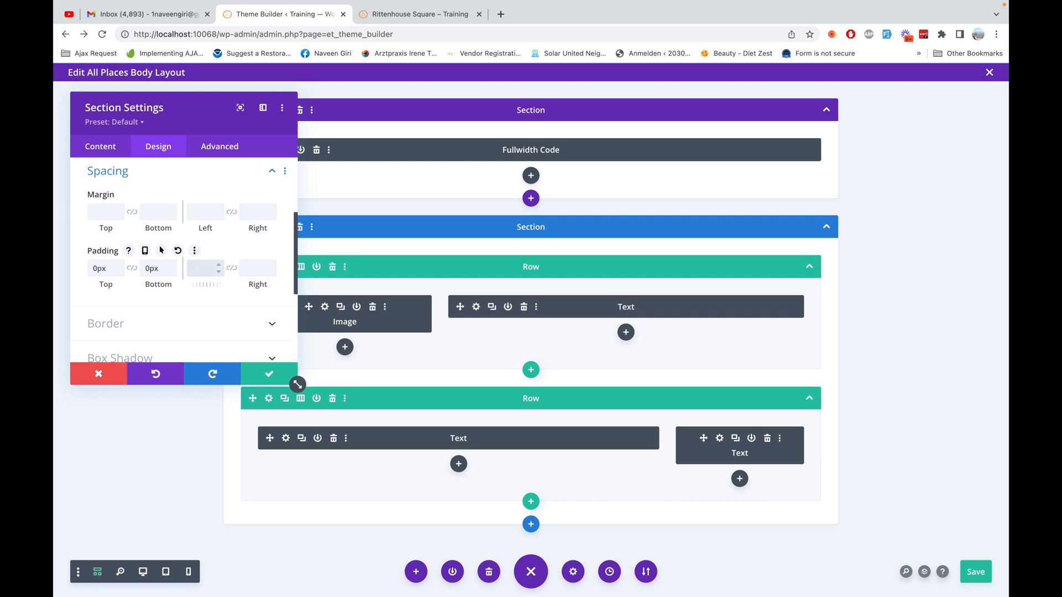
{"action": "type", "text": "0"}
{"action": "left_click", "coordinate": [256, 270]}
{"action": "type", "text": "0"}
{"action": "left_click", "coordinate": [277, 369]}
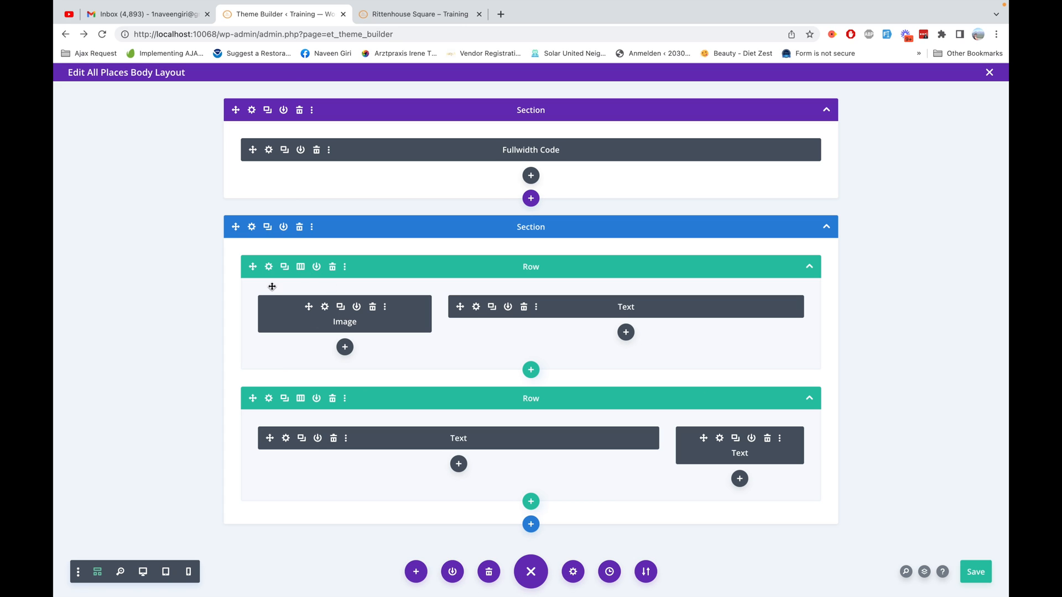
- Set the top, bottom, left and right padding of the row holding the Image module to 0px and save its settings
{"action": "left_click", "coordinate": [269, 267]}
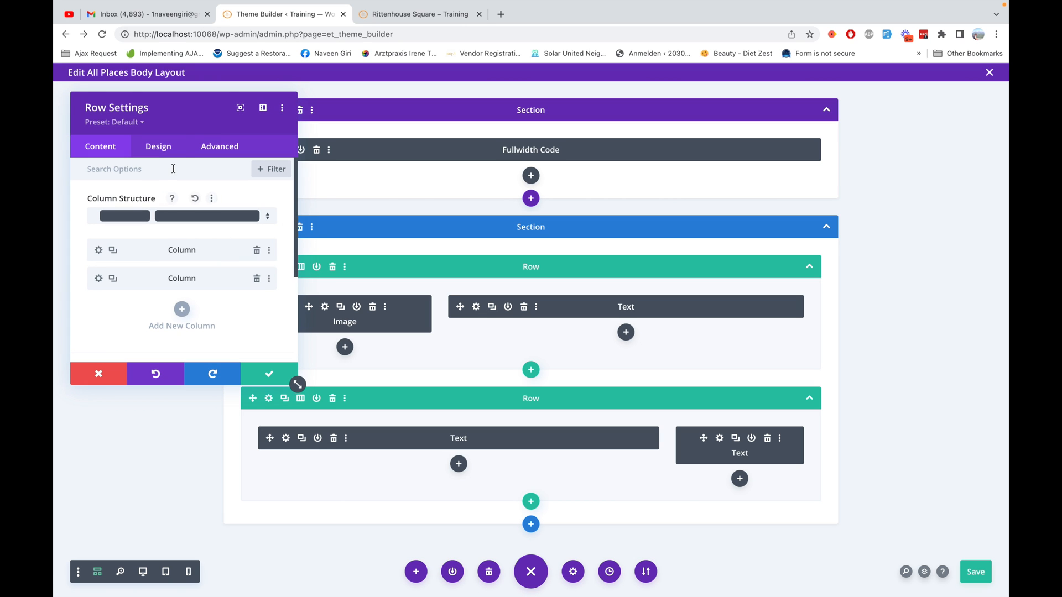
{"action": "left_click", "coordinate": [155, 155]}
{"action": "left_click", "coordinate": [114, 235]}
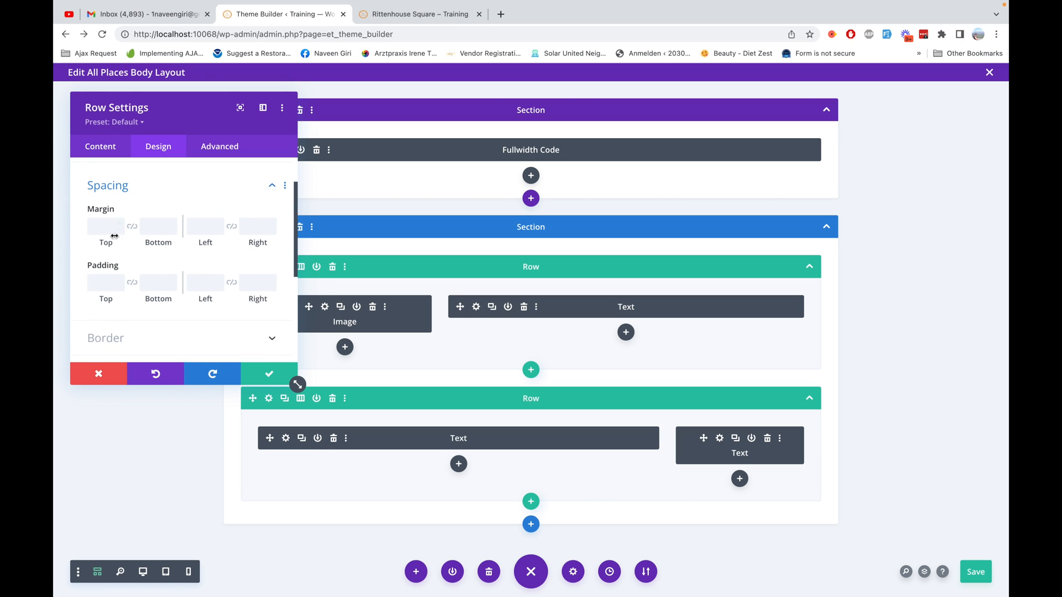
{"action": "left_click", "coordinate": [103, 270]}
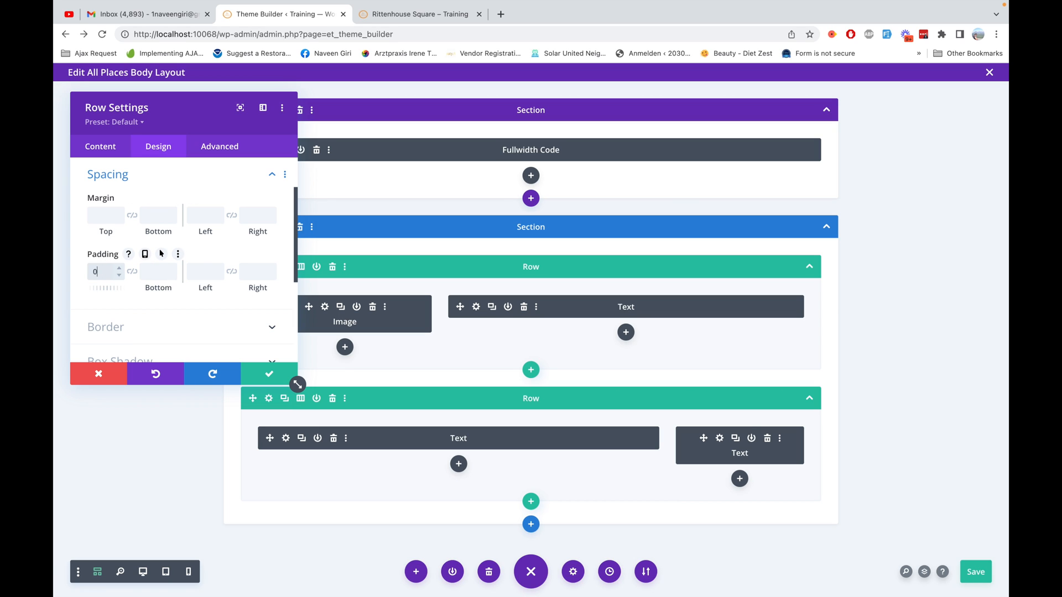
{"action": "left_click", "coordinate": [157, 270]}
{"action": "left_click", "coordinate": [218, 268]}
{"action": "left_click", "coordinate": [200, 271]}
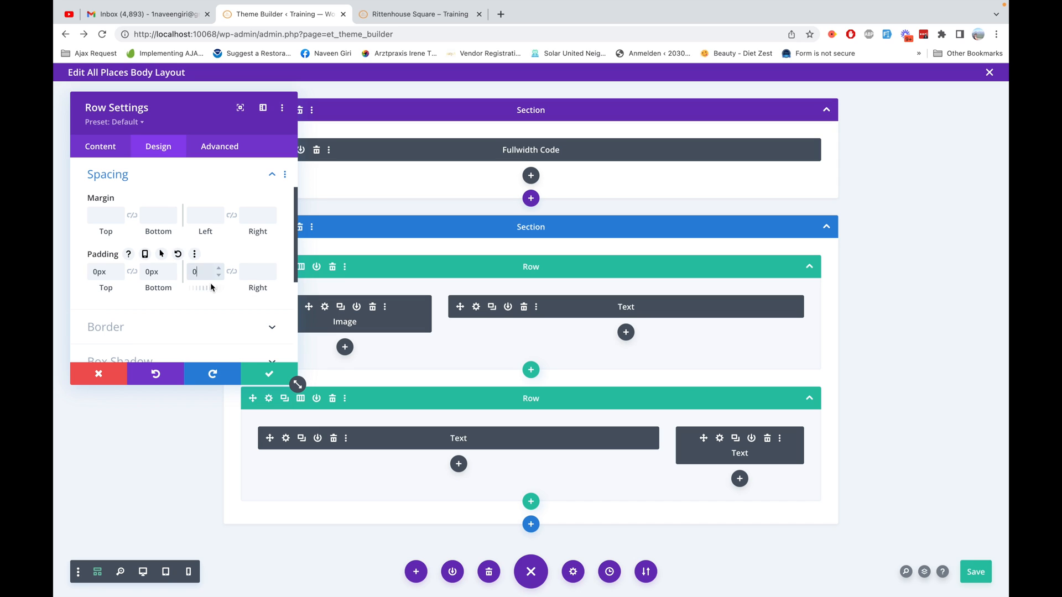
{"action": "left_click", "coordinate": [256, 273]}
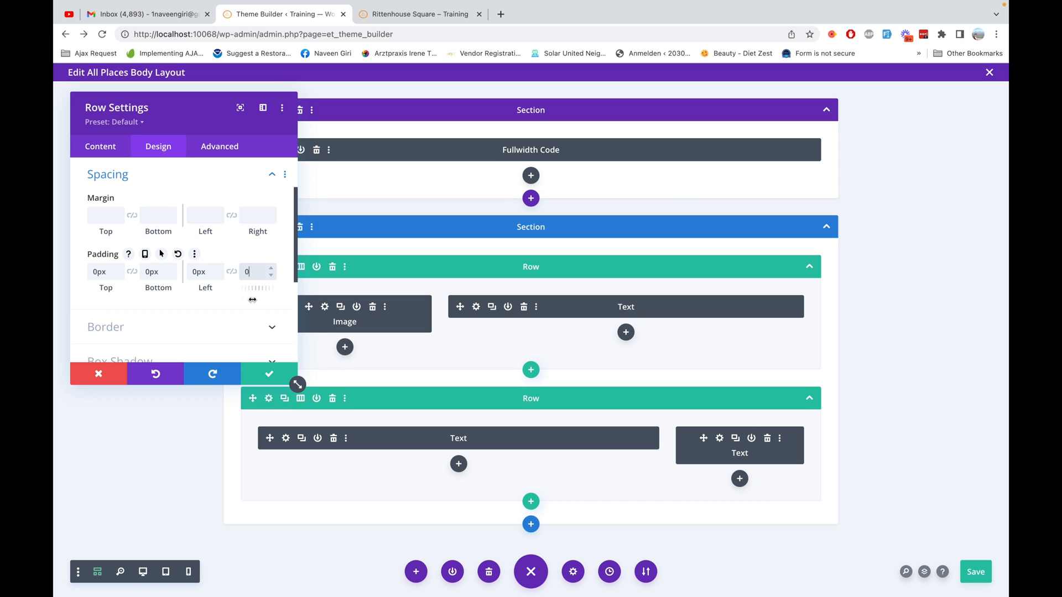
{"action": "left_click", "coordinate": [266, 374]}
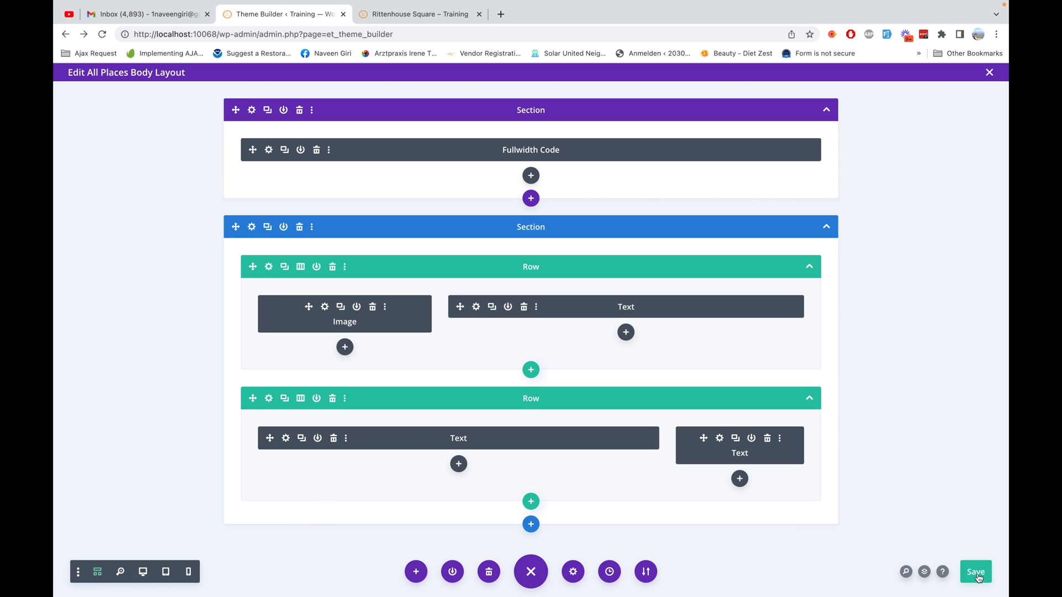
- Set the second row's linked top and bottom padding and its left padding to 0px, then save the row settings and the layout
{"action": "left_click", "coordinate": [268, 399]}
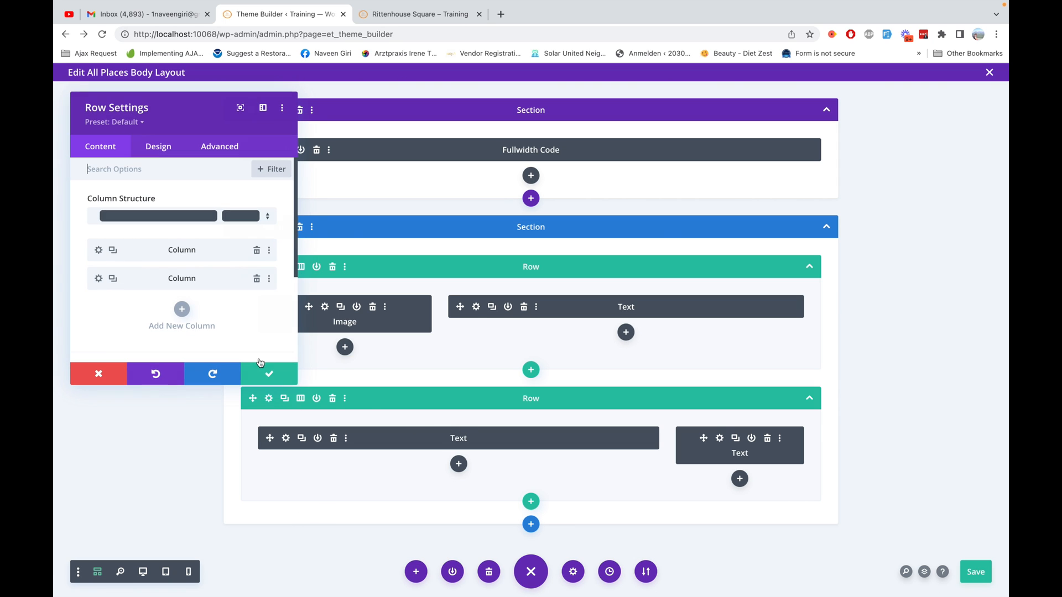
{"action": "left_click", "coordinate": [154, 148]}
{"action": "left_click", "coordinate": [130, 235]}
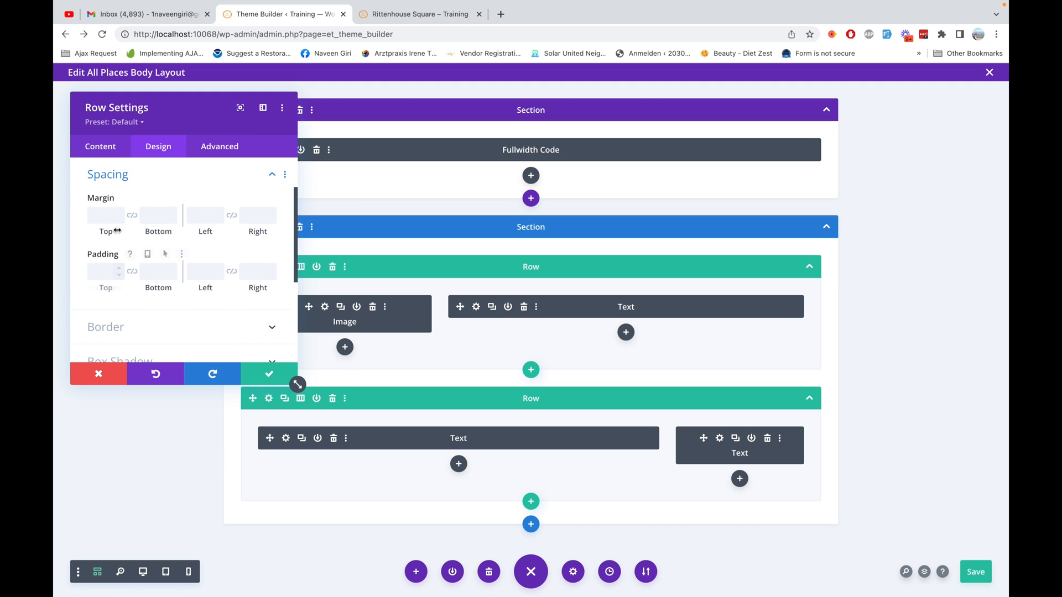
{"action": "left_click", "coordinate": [108, 271]}
{"action": "type", "text": "0"}
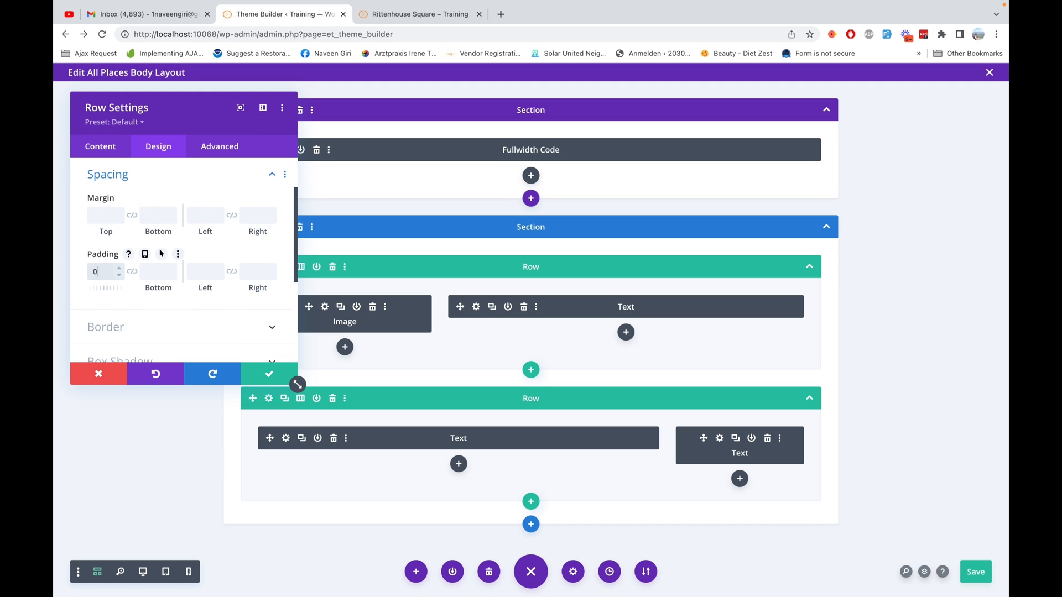
{"action": "left_click", "coordinate": [132, 273]}
{"action": "left_click", "coordinate": [205, 271]}
{"action": "type", "text": "0"}
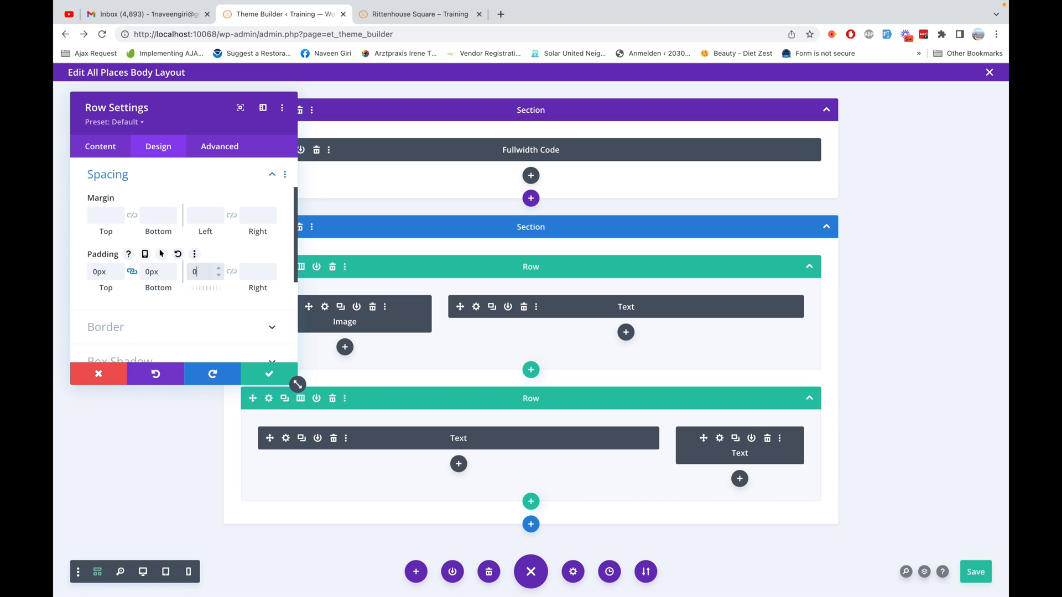
{"action": "left_click", "coordinate": [277, 374]}
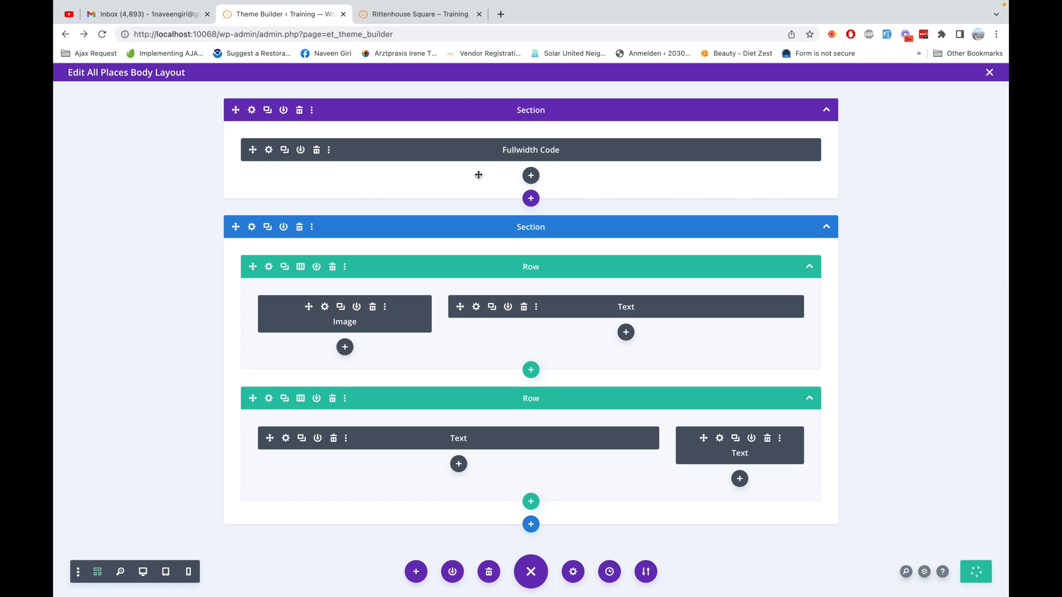
- Reload the Rittenhouse Square page without the inspector, check the spacing around the image and title row, and return to the Theme Builder
{"action": "left_click", "coordinate": [425, 15]}
{"action": "left_click", "coordinate": [413, 31]}
{"action": "key", "text": "Return"}
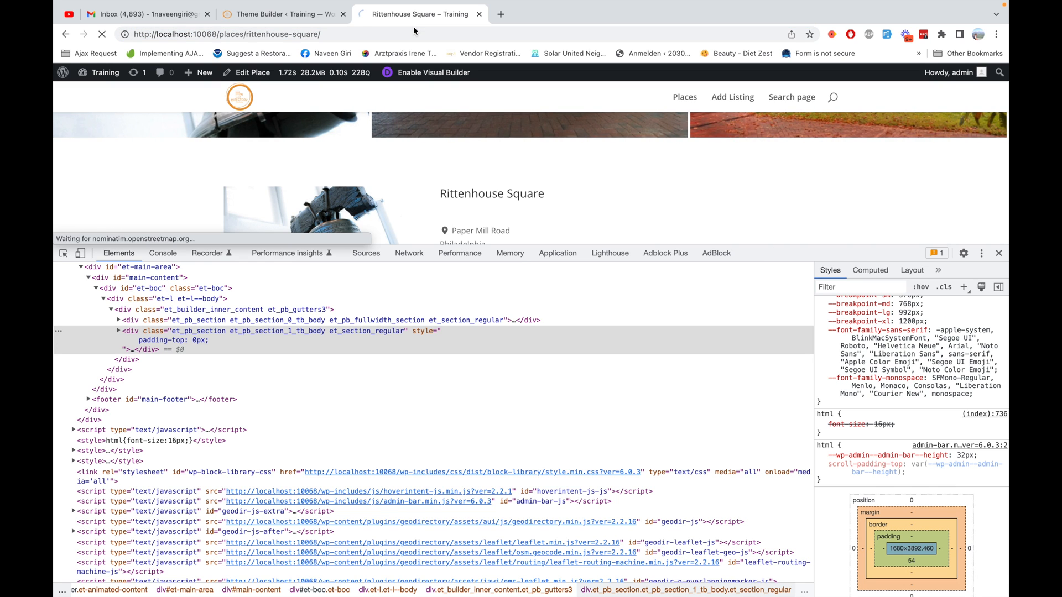
{"action": "left_click", "coordinate": [999, 253]}
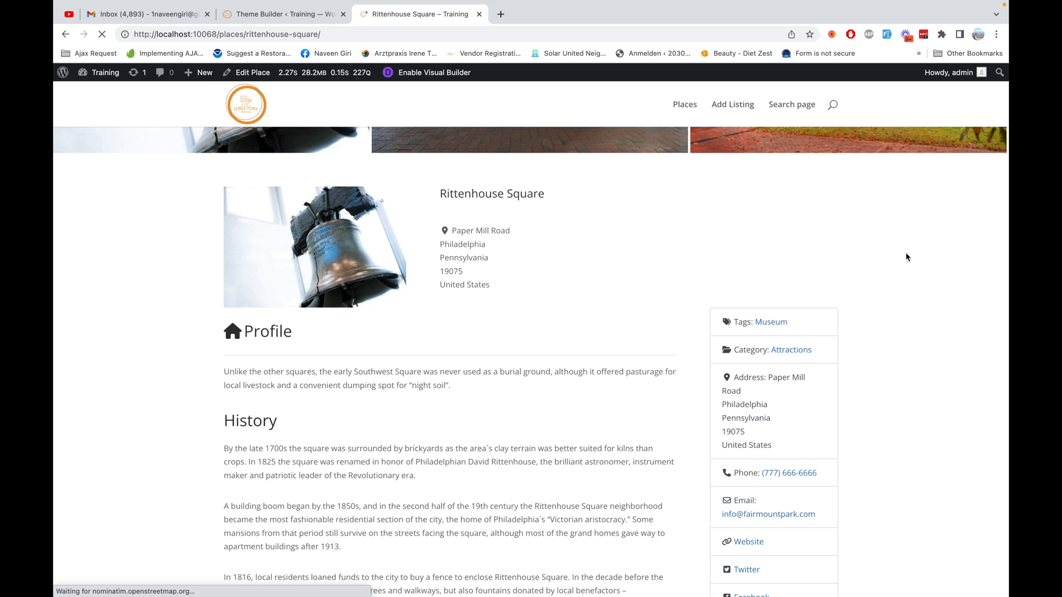
{"action": "scroll", "coordinate": [906, 254], "scroll_direction": "down", "scroll_amount": 1}
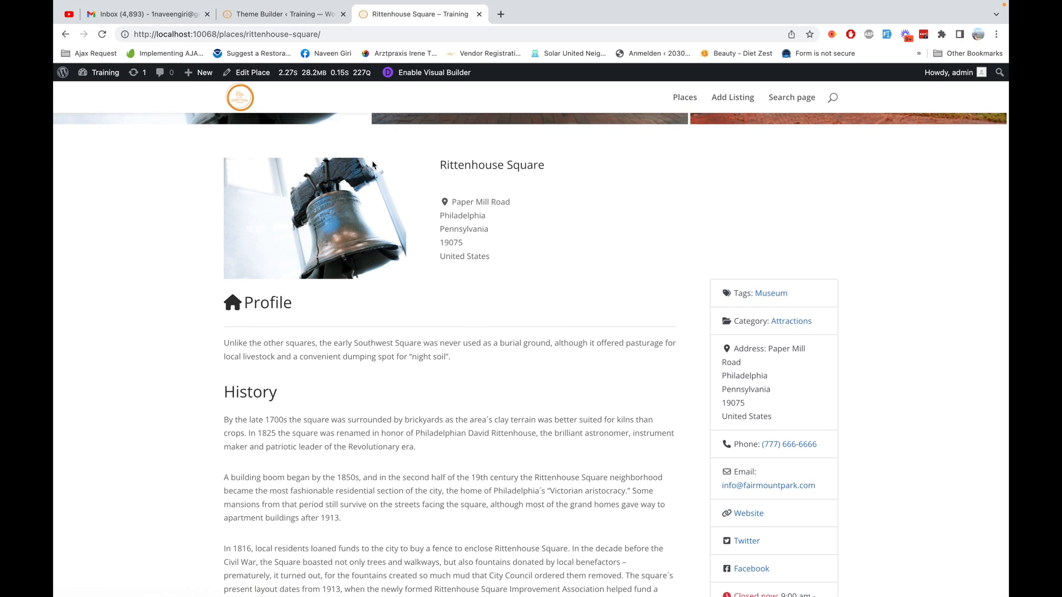
{"action": "scroll", "coordinate": [383, 155], "scroll_direction": "up", "scroll_amount": 5}
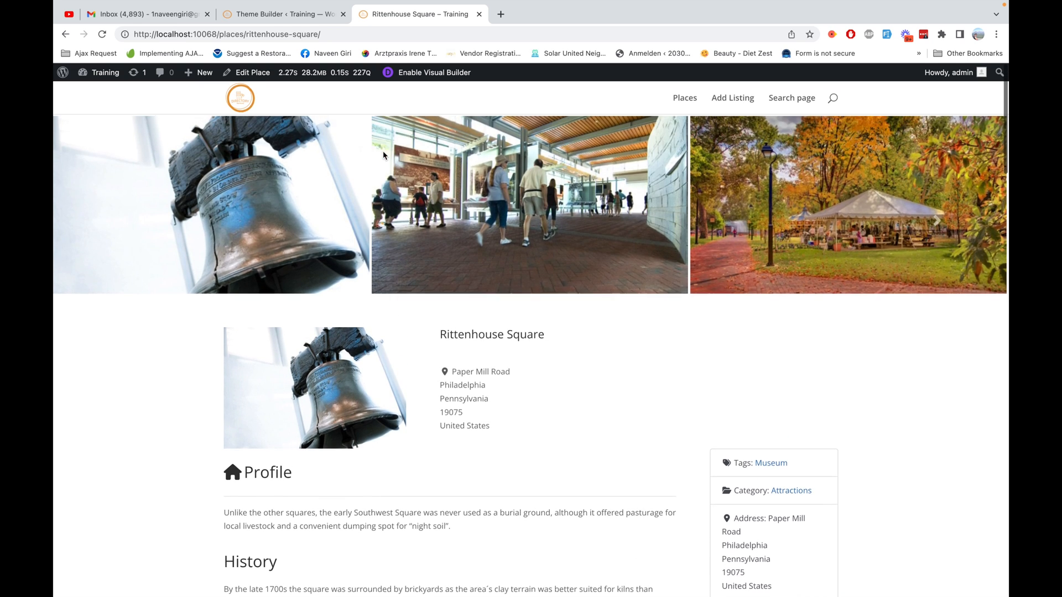
{"action": "scroll", "coordinate": [385, 156], "scroll_direction": "down", "scroll_amount": 2}
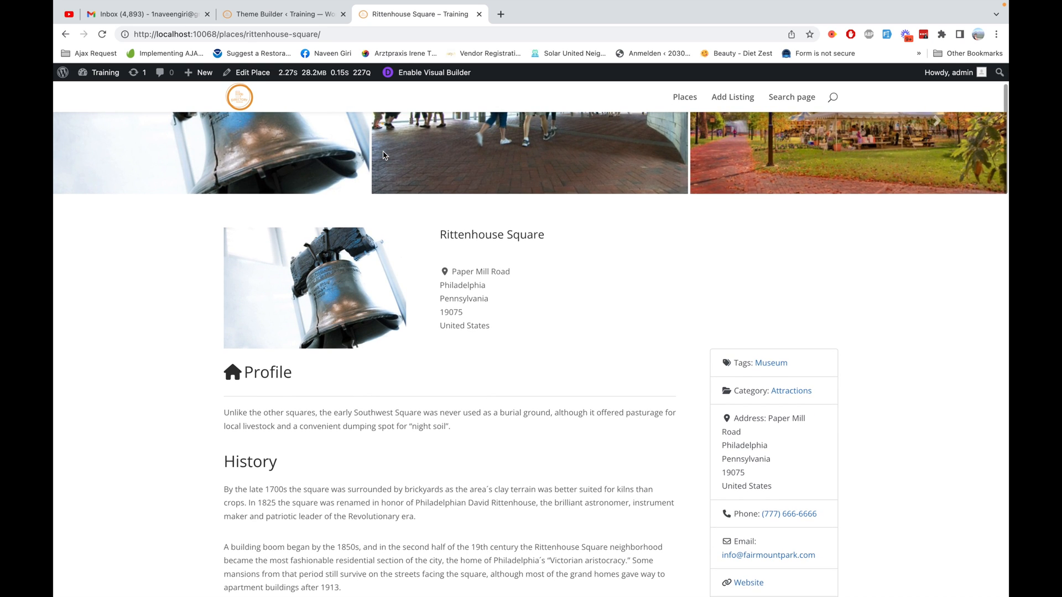
{"action": "scroll", "coordinate": [385, 156], "scroll_direction": "up", "scroll_amount": 2}
{"action": "scroll", "coordinate": [385, 156], "scroll_direction": "down", "scroll_amount": 1}
{"action": "scroll", "coordinate": [385, 156], "scroll_direction": "down", "scroll_amount": 3}
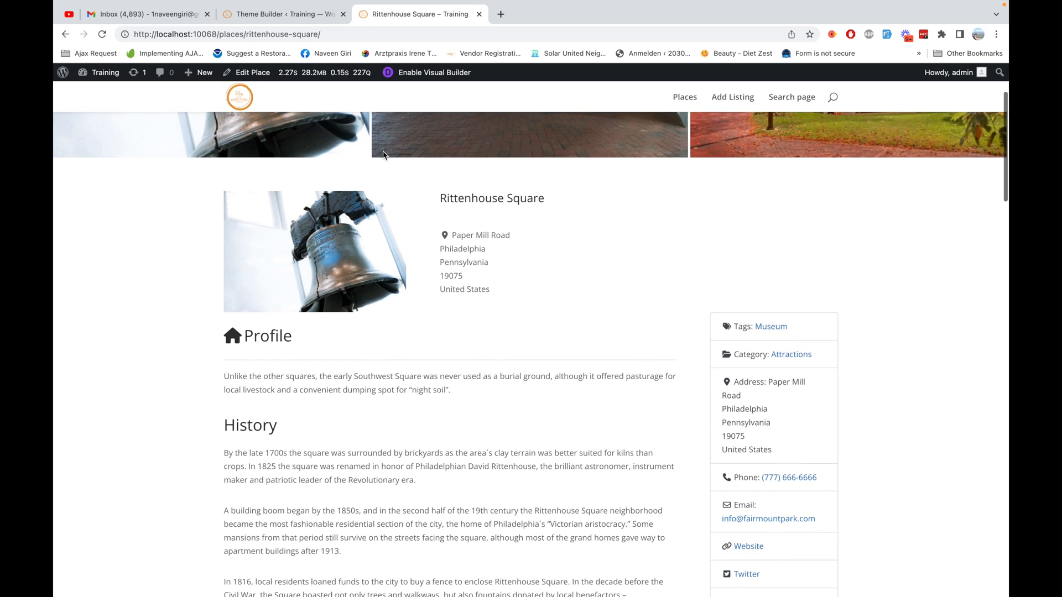
{"action": "left_click", "coordinate": [284, 14]}
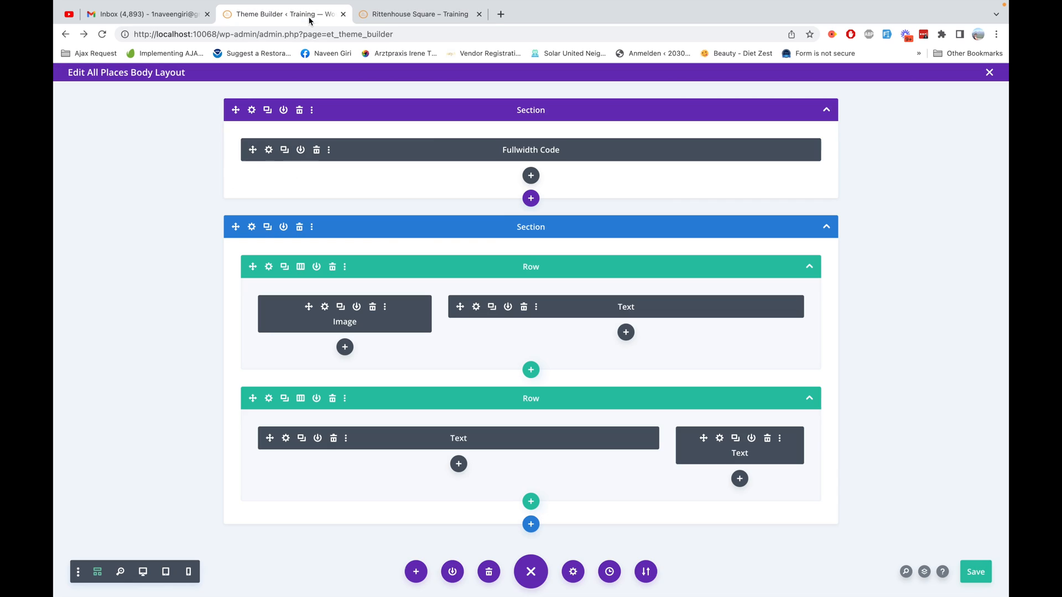
- Open the settings of the title and address Text module and start a GD > Post Badge shortcode in the shortcode builder
{"action": "left_click", "coordinate": [476, 308]}
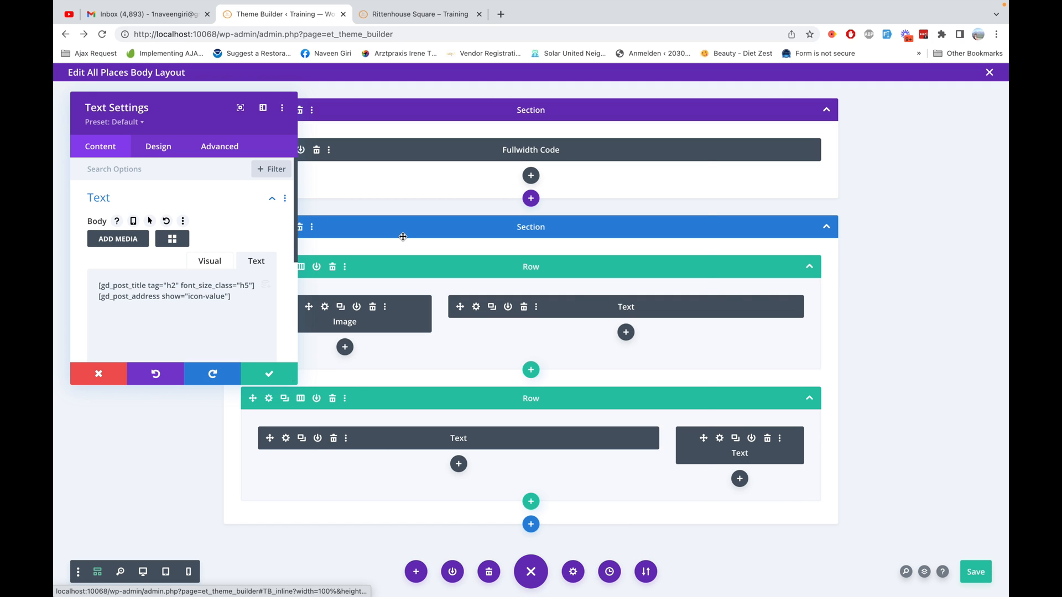
{"action": "left_click", "coordinate": [265, 285]}
{"action": "left_click", "coordinate": [490, 190]}
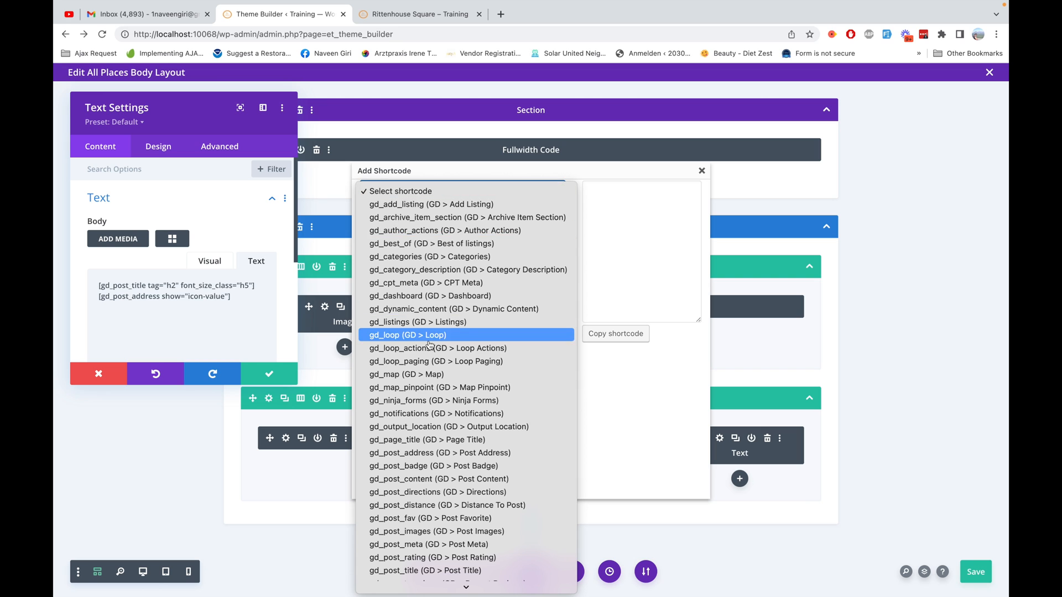
{"action": "scroll", "coordinate": [431, 409], "scroll_direction": "down", "scroll_amount": 2}
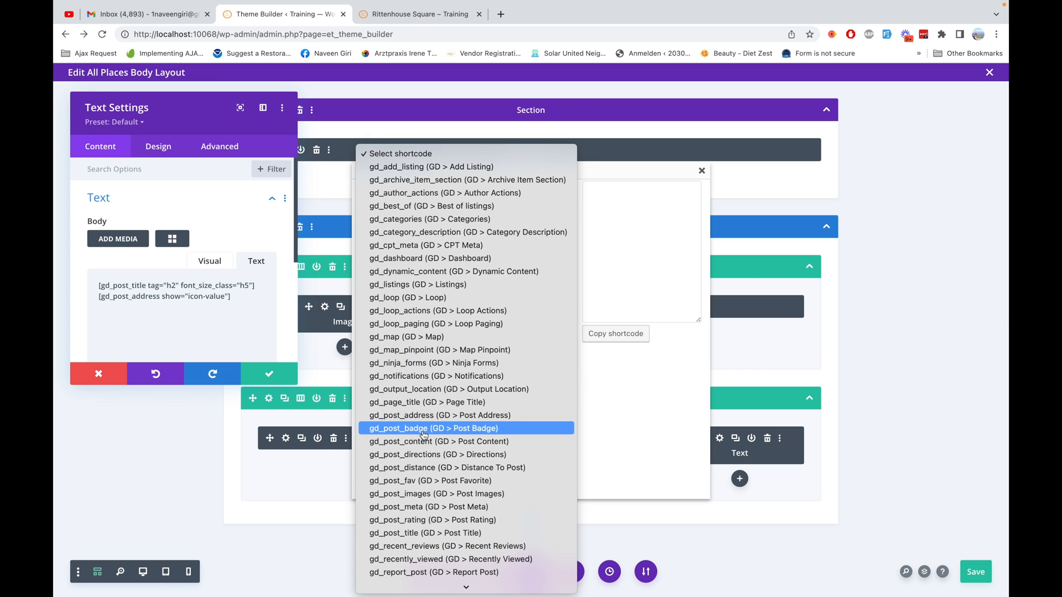
{"action": "left_click", "coordinate": [423, 435]}
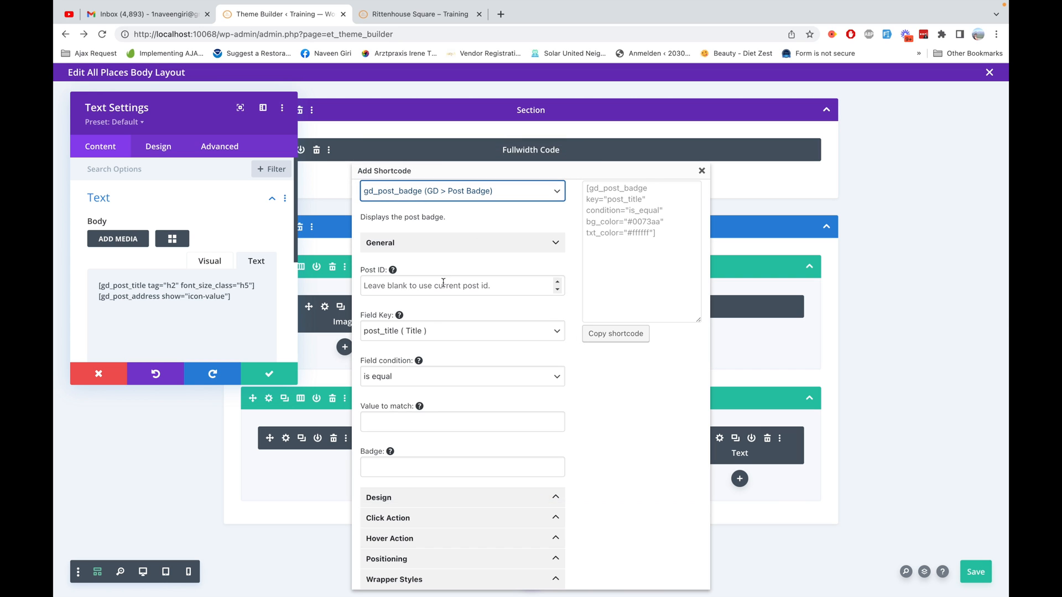
- Set the post badge's field key to website and its field condition to is not empty
{"action": "left_click", "coordinate": [426, 339]}
{"action": "scroll", "coordinate": [429, 423], "scroll_direction": "down", "scroll_amount": 3}
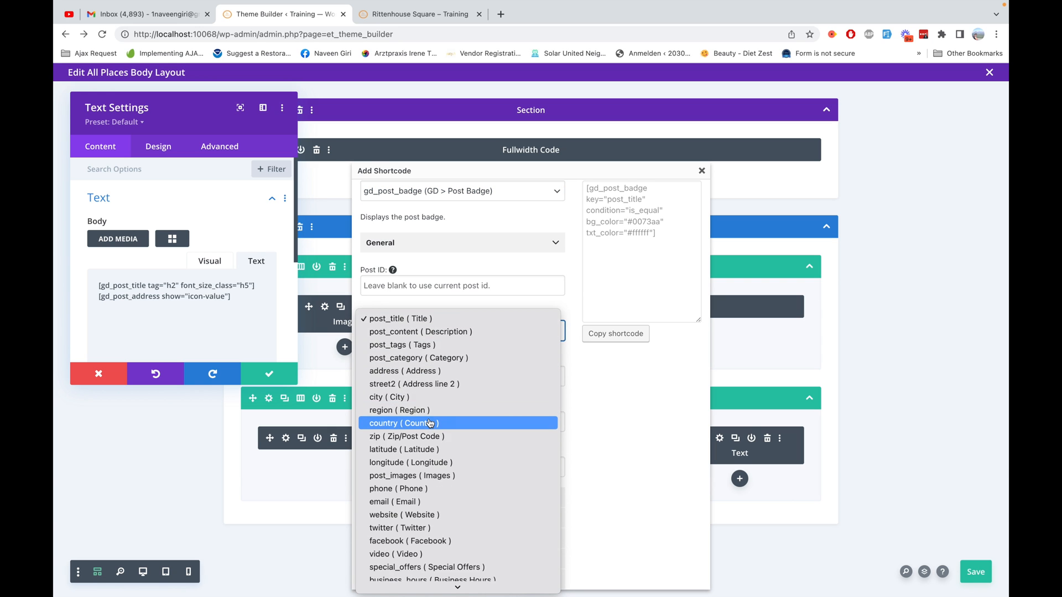
{"action": "scroll", "coordinate": [430, 423], "scroll_direction": "down", "scroll_amount": 1}
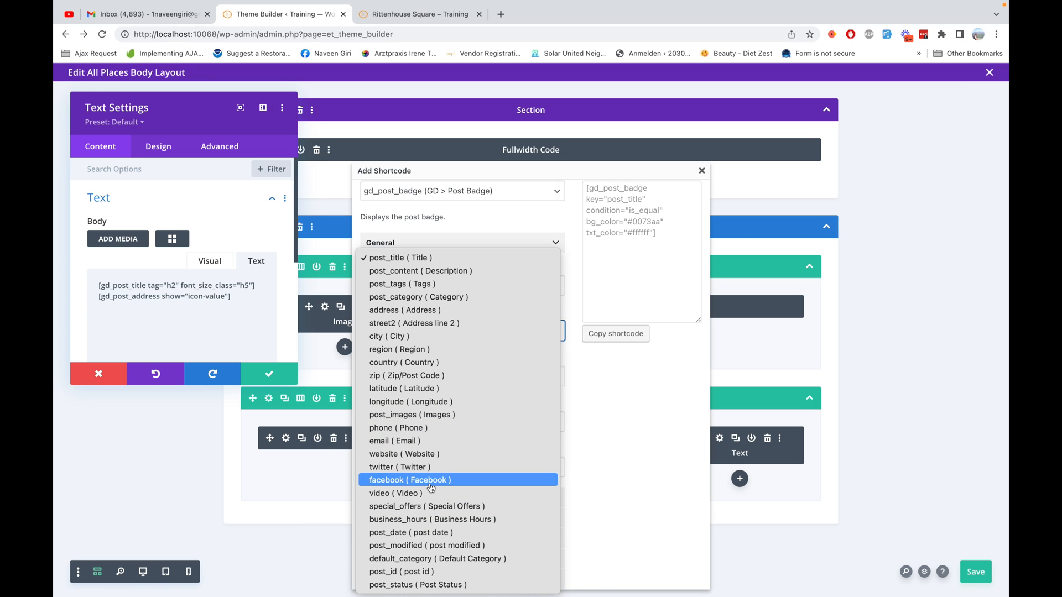
{"action": "left_click", "coordinate": [426, 454]}
{"action": "scroll", "coordinate": [441, 370], "scroll_direction": "down", "scroll_amount": 1}
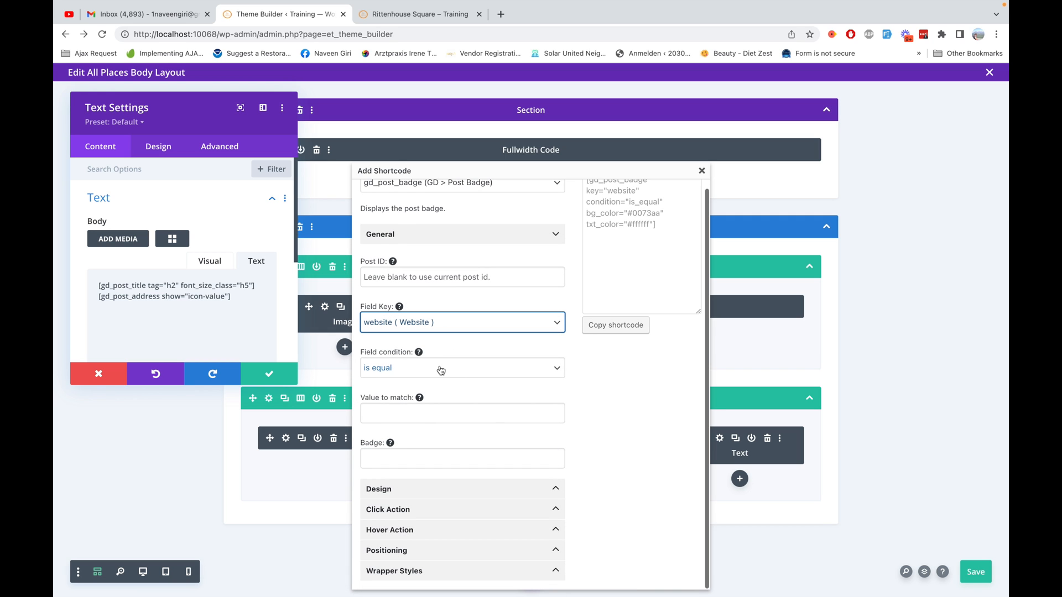
{"action": "left_click", "coordinate": [442, 368]}
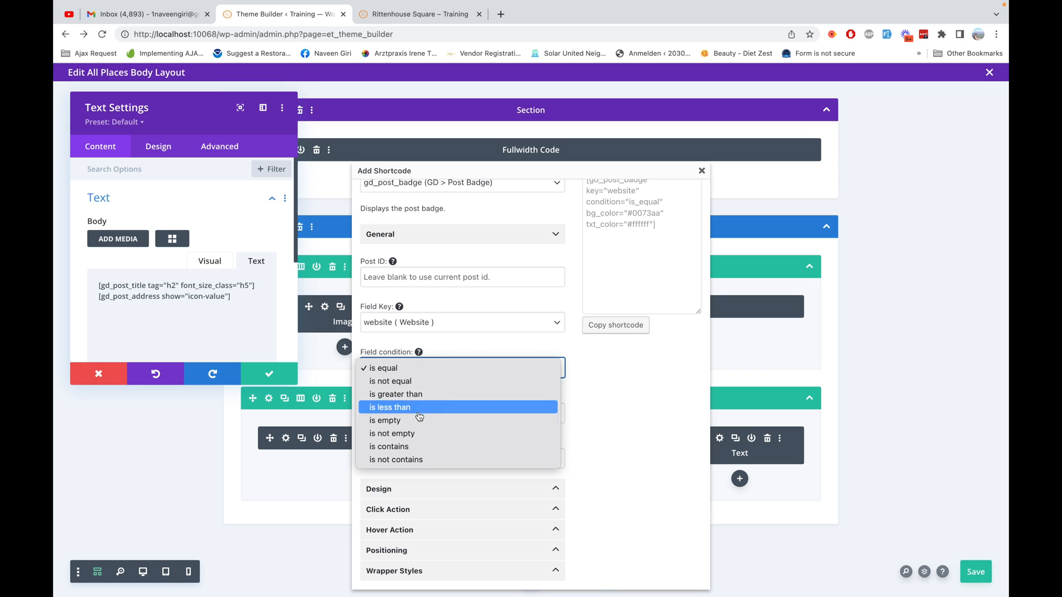
{"action": "left_click", "coordinate": [417, 433]}
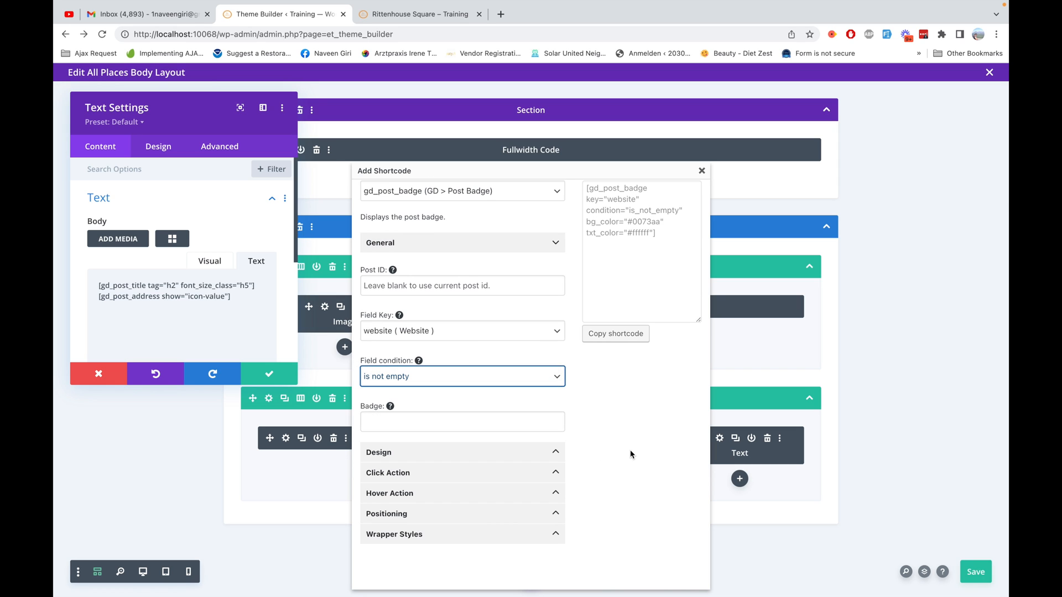
- Expand the badge's design options and set the badge text to Website
{"action": "left_click", "coordinate": [435, 428]}
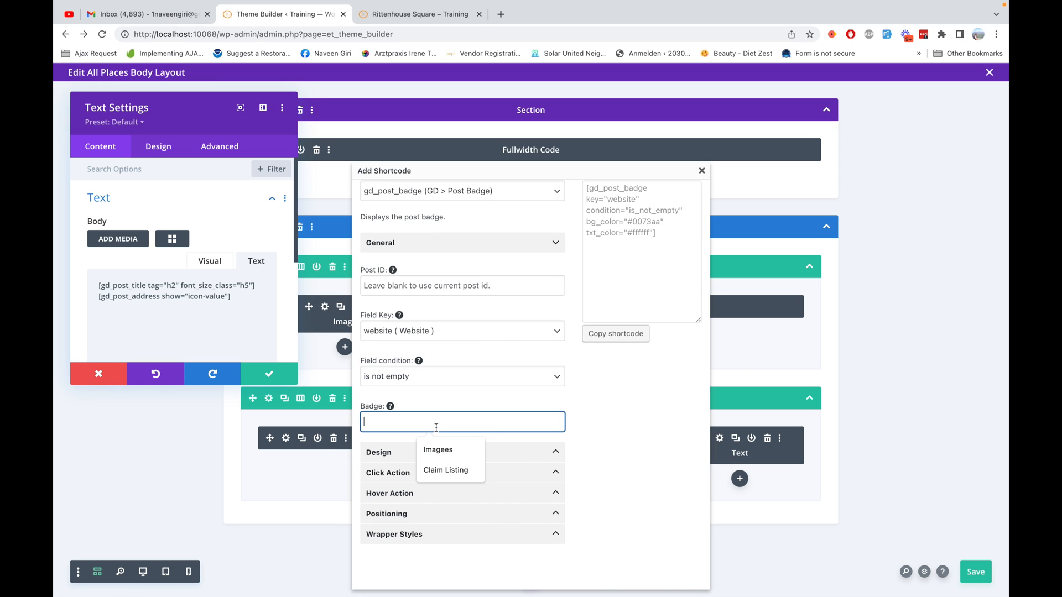
{"action": "left_click", "coordinate": [547, 455]}
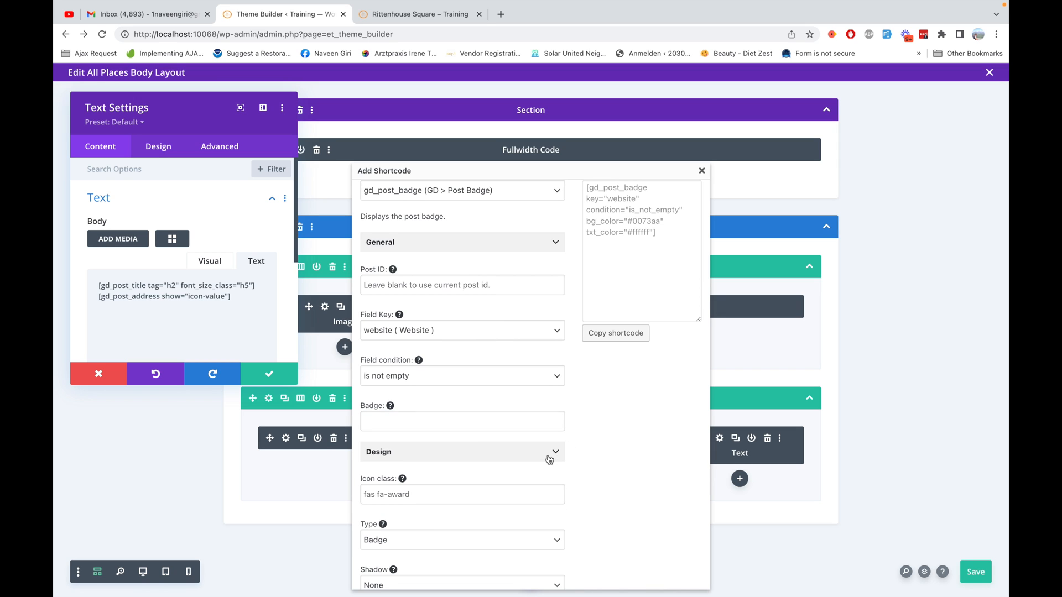
{"action": "scroll", "coordinate": [547, 456], "scroll_direction": "down", "scroll_amount": 1}
{"action": "left_click", "coordinate": [408, 481]}
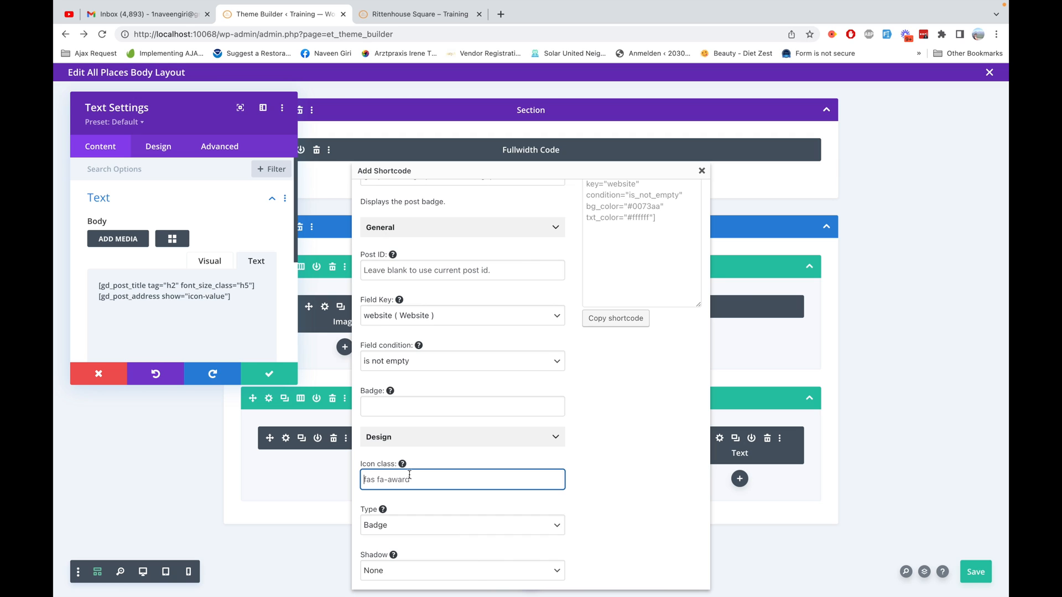
{"action": "left_click", "coordinate": [388, 407]}
{"action": "type", "text": "Web"}
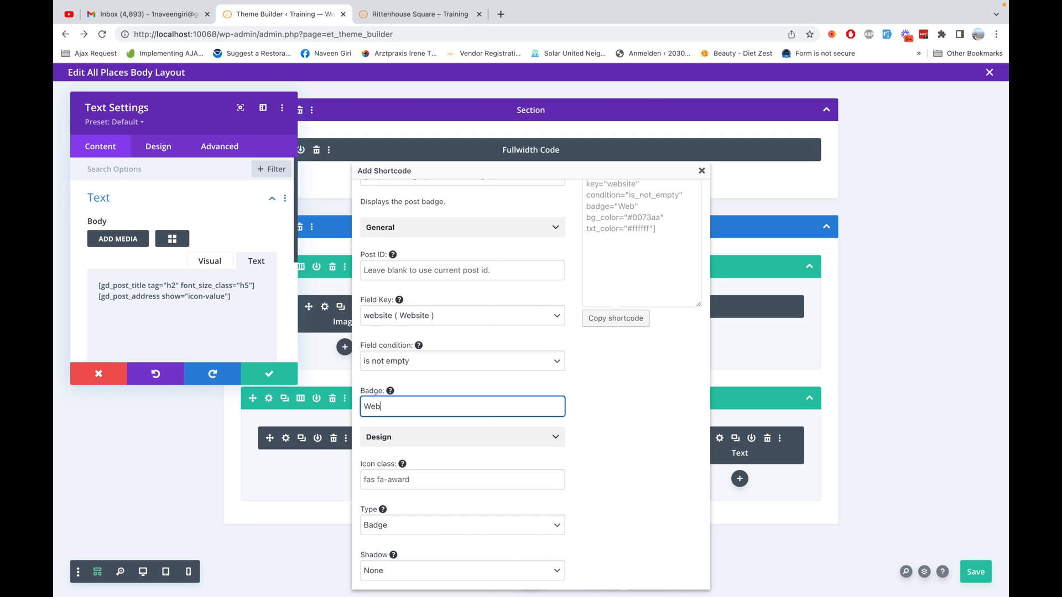
{"action": "left_click", "coordinate": [685, 388]}
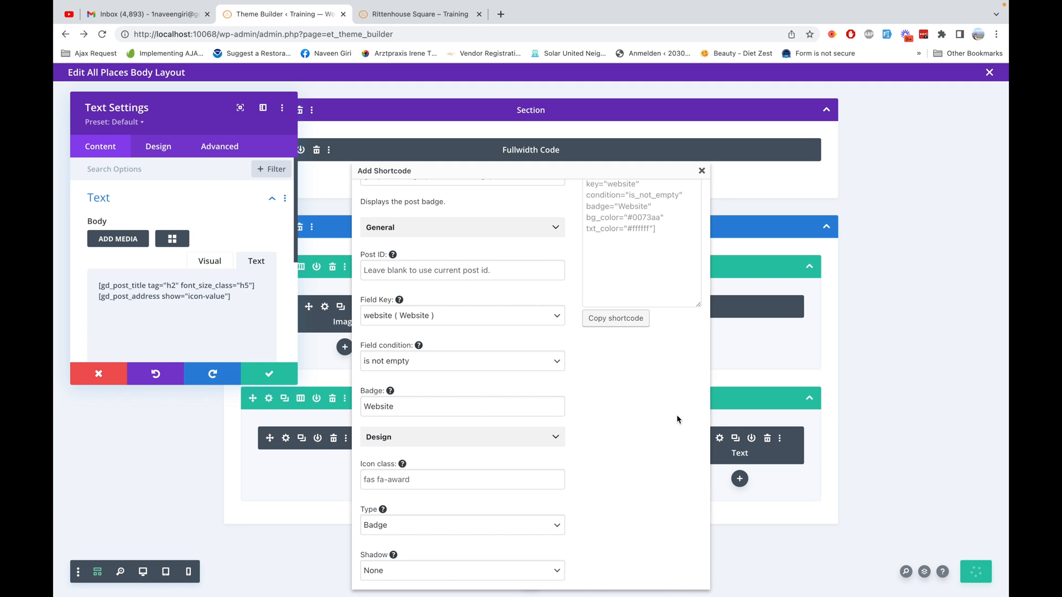
{"action": "scroll", "coordinate": [670, 453], "scroll_direction": "down", "scroll_amount": 5}
{"action": "scroll", "coordinate": [668, 452], "scroll_direction": "up", "scroll_amount": 5}
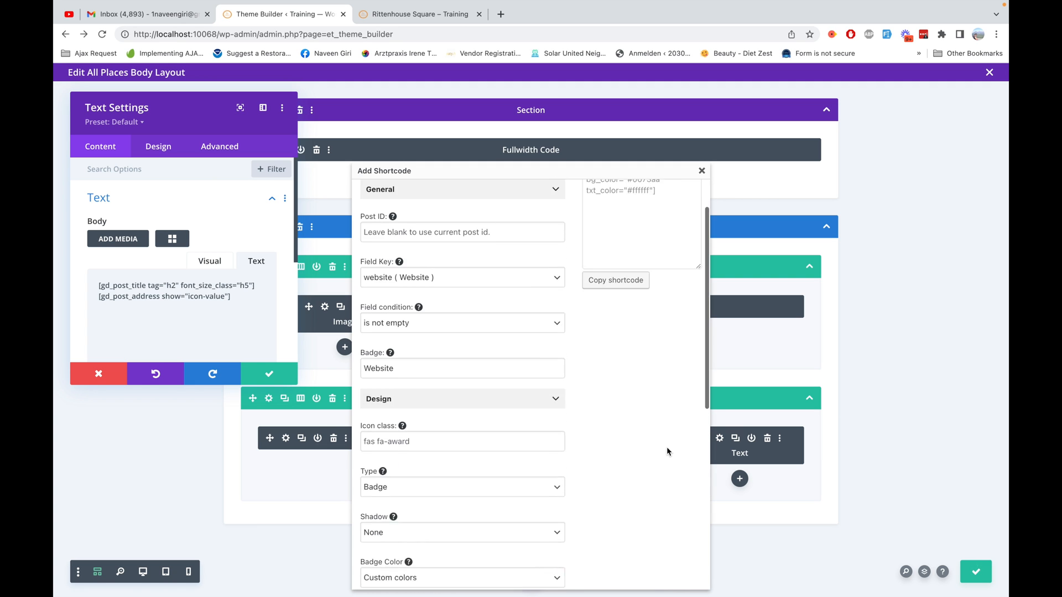
- Copy the badge shortcode, paste it below the address shortcode in the Text module, and save the module and the layout
{"action": "left_click", "coordinate": [625, 309]}
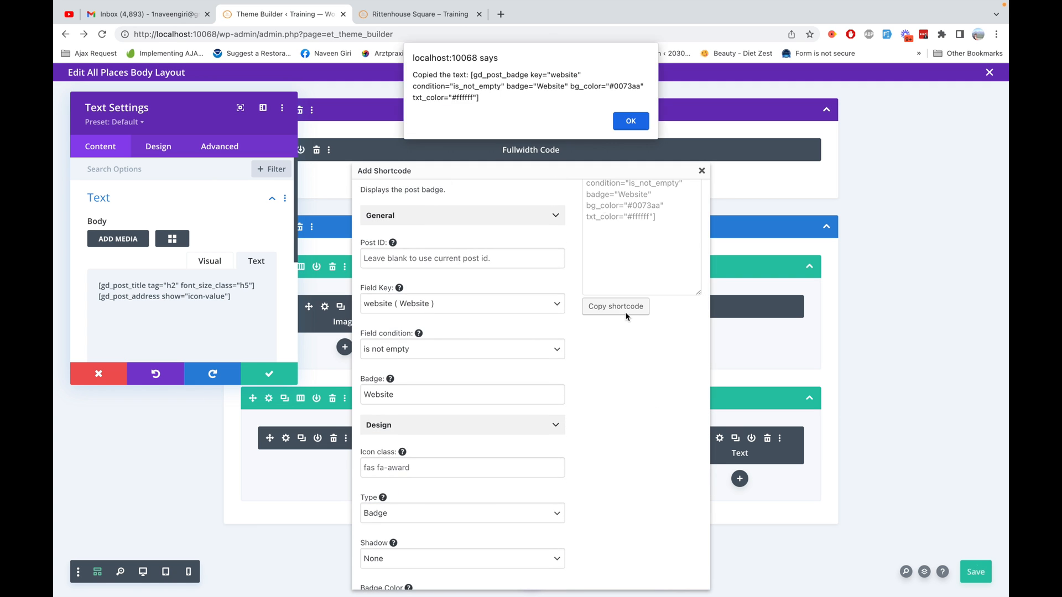
{"action": "left_click", "coordinate": [630, 120]}
{"action": "left_click", "coordinate": [212, 326]}
{"action": "key", "text": "super+v"}
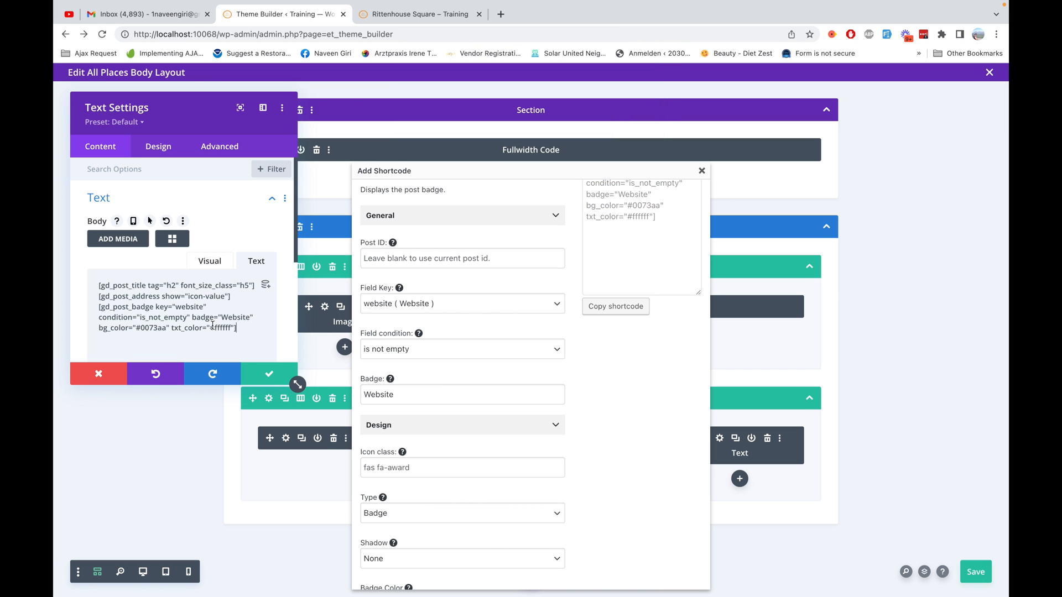
{"action": "left_click", "coordinate": [269, 375]}
{"action": "left_click", "coordinate": [701, 171]}
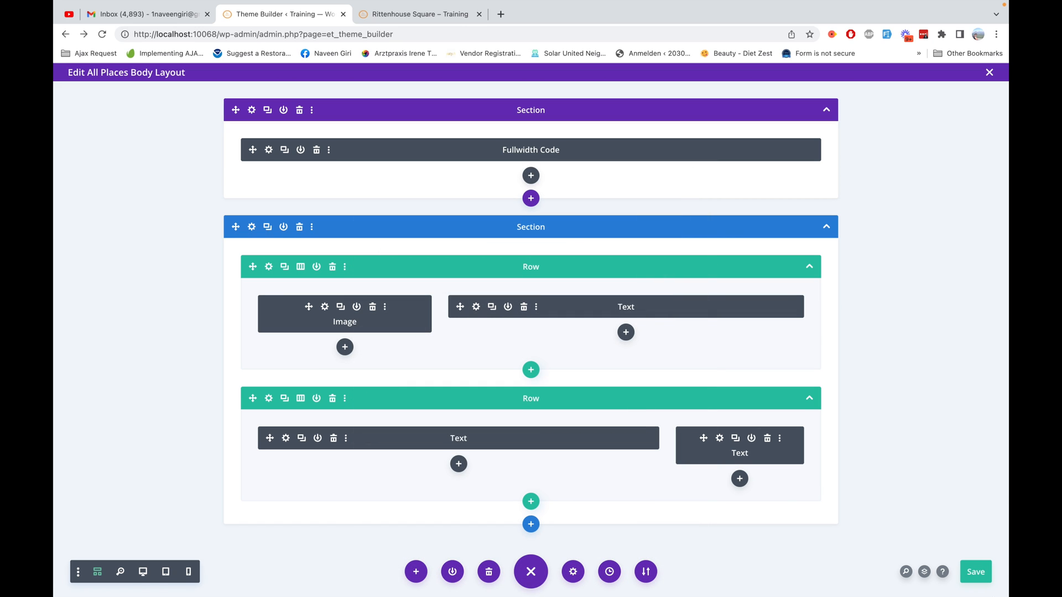
{"action": "left_click", "coordinate": [982, 580]}
- Reload the Rittenhouse Square page and check the website badge below the address and the rest of the layout
{"action": "left_click", "coordinate": [407, 14]}
{"action": "left_click", "coordinate": [389, 33]}
{"action": "key", "text": "Return"}
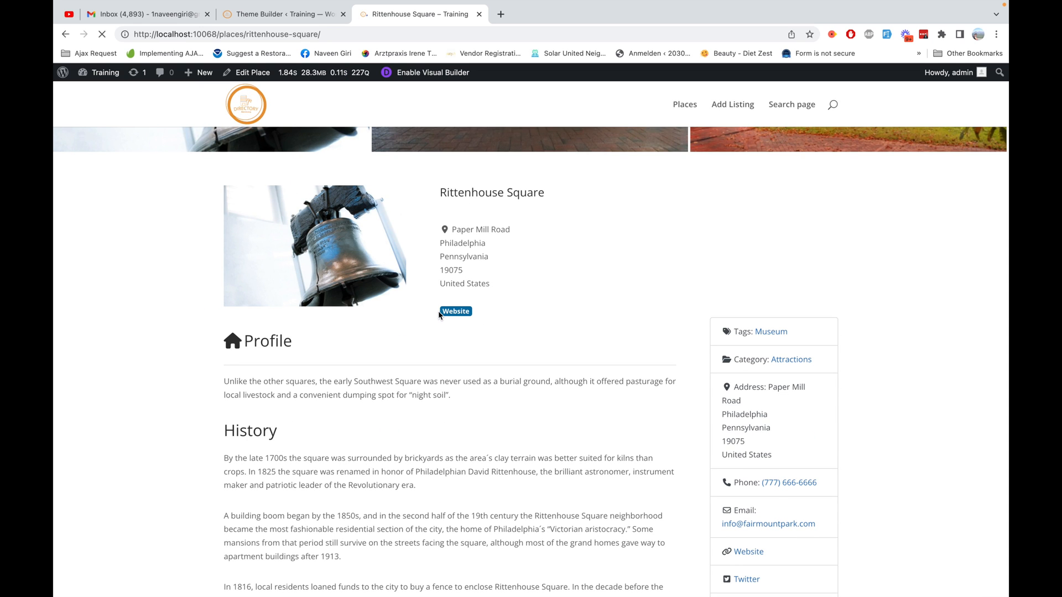
{"action": "scroll", "coordinate": [533, 304], "scroll_direction": "down", "scroll_amount": 1}
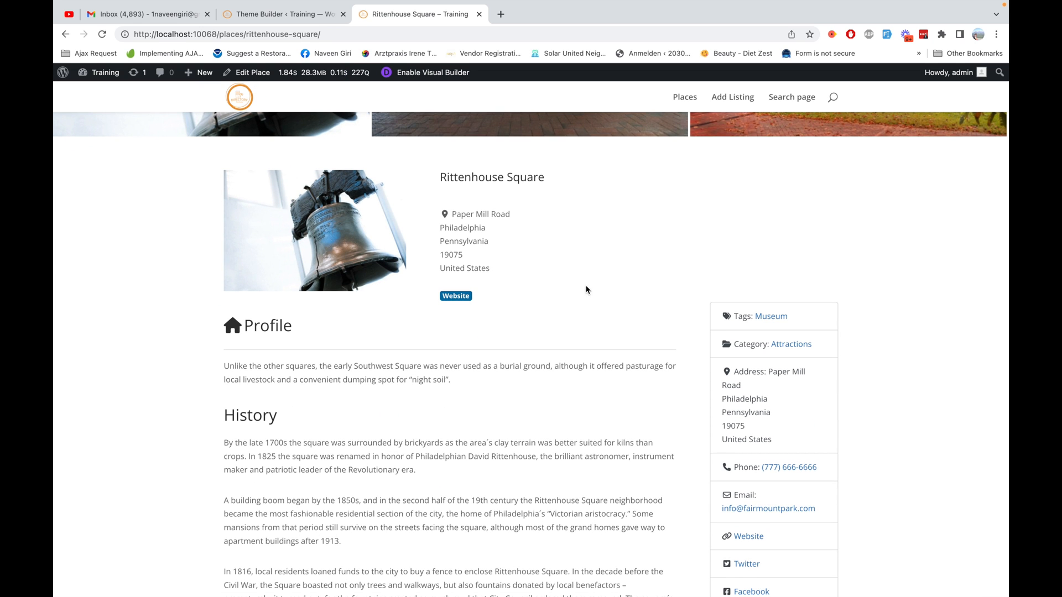
{"action": "scroll", "coordinate": [606, 315], "scroll_direction": "down", "scroll_amount": 4}
{"action": "scroll", "coordinate": [605, 328], "scroll_direction": "up", "scroll_amount": 7}
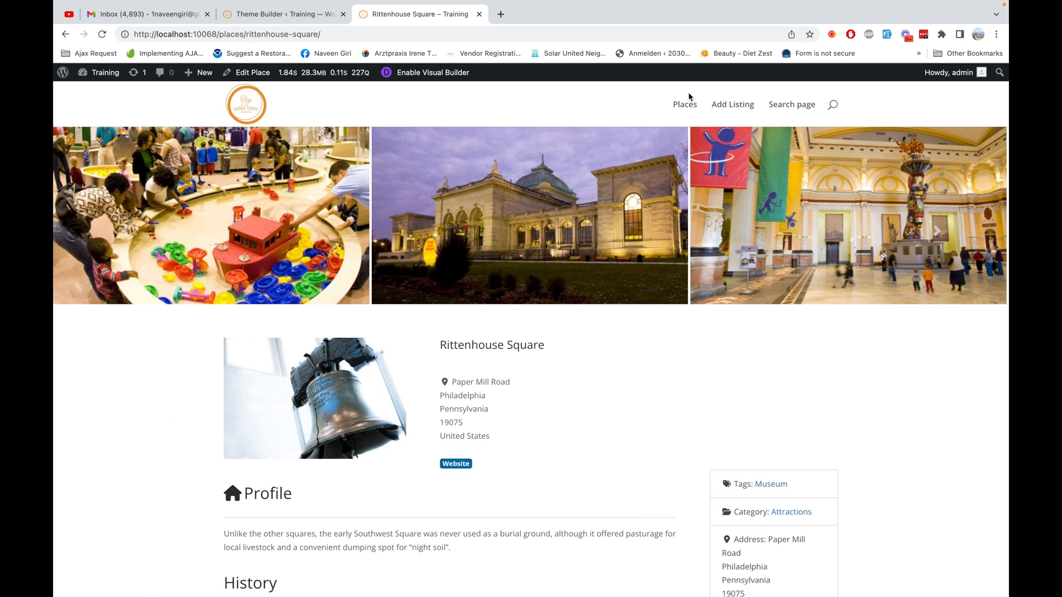
- Open the Loews Philadelphia Hotel listing from the Places page and review how the template renders there
{"action": "left_click", "coordinate": [681, 111]}
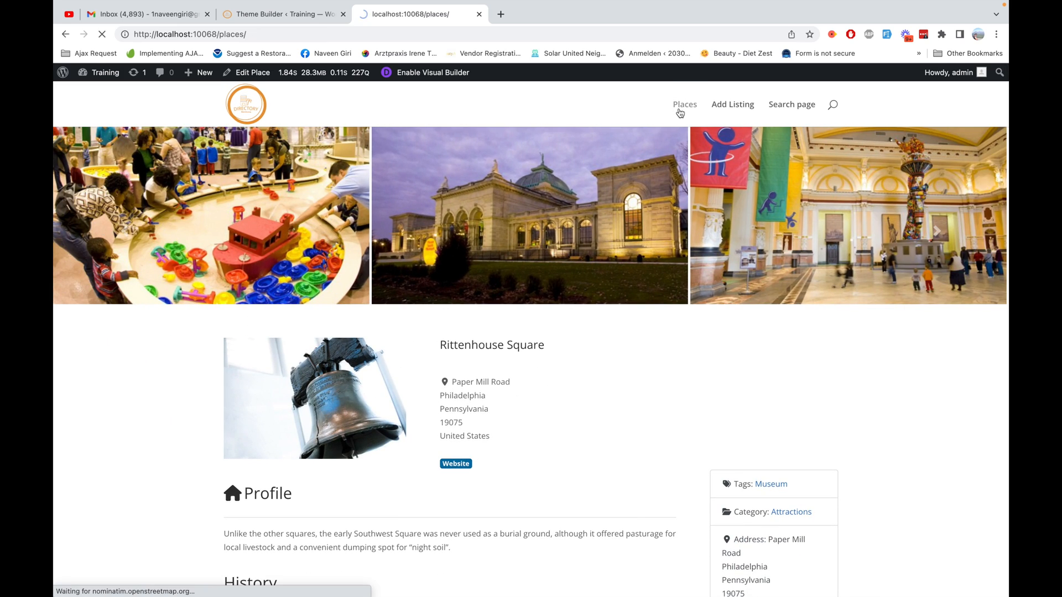
{"action": "scroll", "coordinate": [563, 439], "scroll_direction": "down", "scroll_amount": 5}
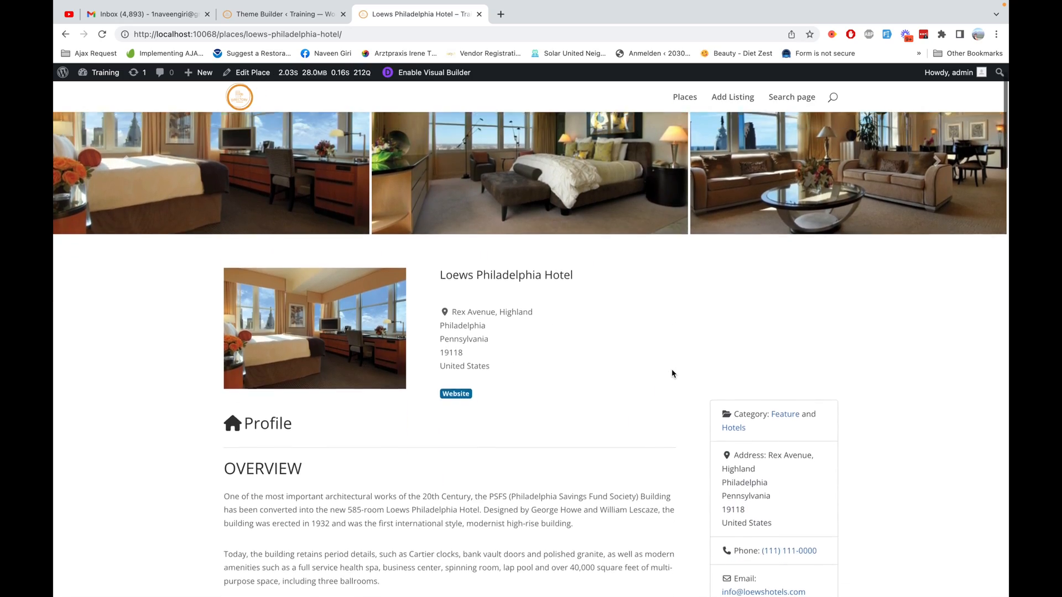
{"action": "scroll", "coordinate": [672, 373], "scroll_direction": "down", "scroll_amount": 5}
{"action": "scroll", "coordinate": [672, 370], "scroll_direction": "down", "scroll_amount": 15}
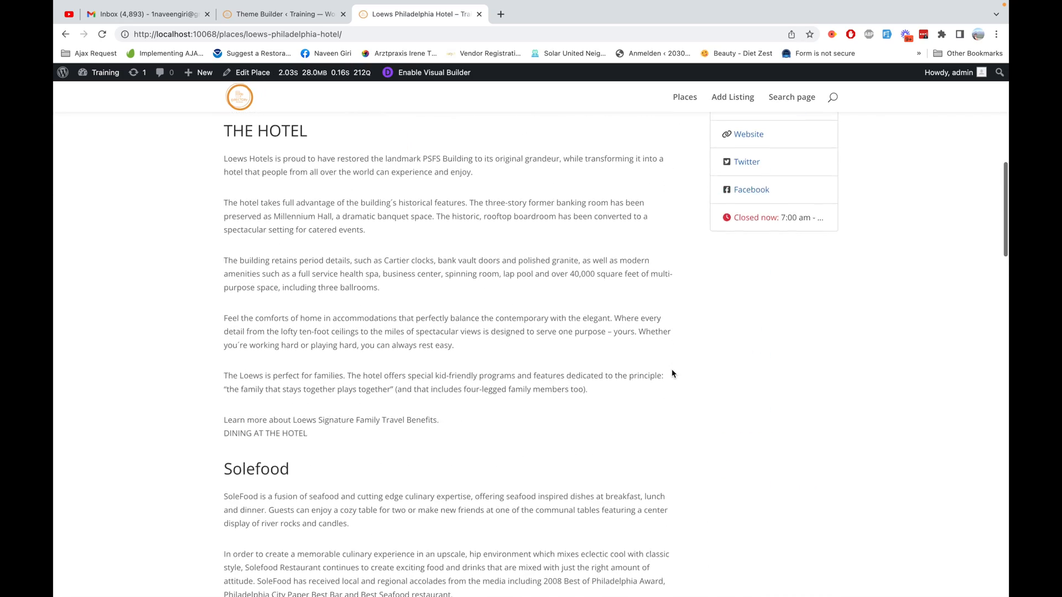
{"action": "scroll", "coordinate": [671, 370], "scroll_direction": "down", "scroll_amount": 4}
{"action": "scroll", "coordinate": [672, 369], "scroll_direction": "up", "scroll_amount": 20}
- Return to the Places page and open the Embassy Suites Philadelphia listing to check its layout
{"action": "scroll", "coordinate": [671, 369], "scroll_direction": "left", "scroll_amount": 5}
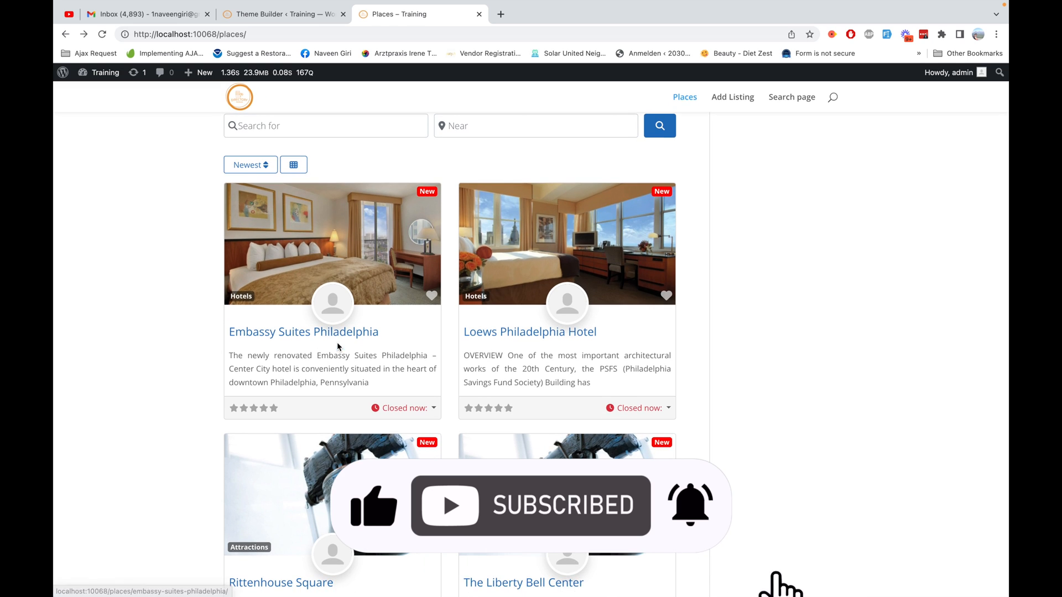
{"action": "left_click", "coordinate": [337, 336]}
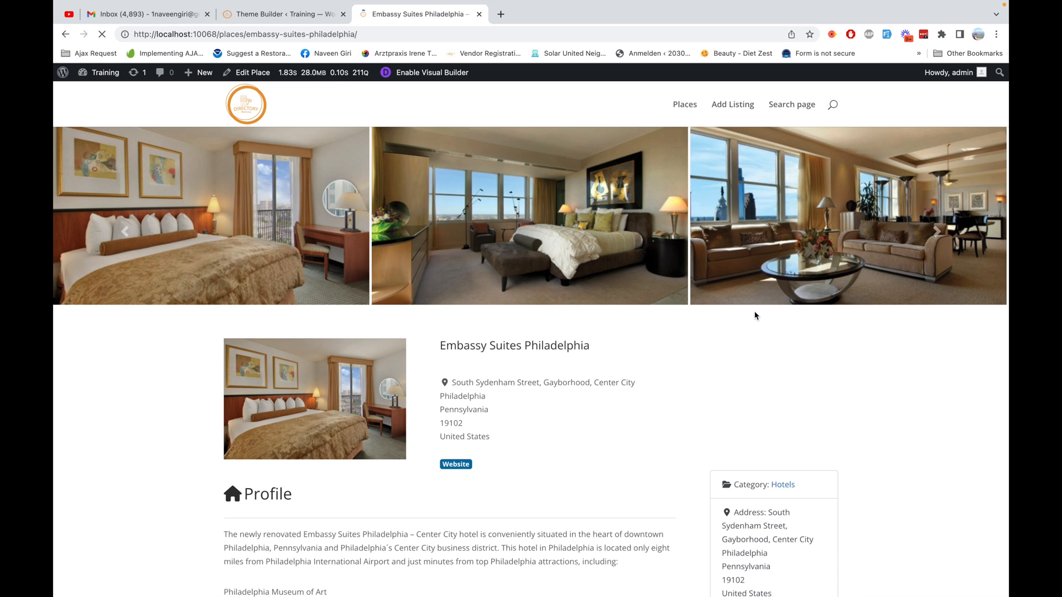
{"action": "scroll", "coordinate": [755, 315], "scroll_direction": "down", "scroll_amount": 4}
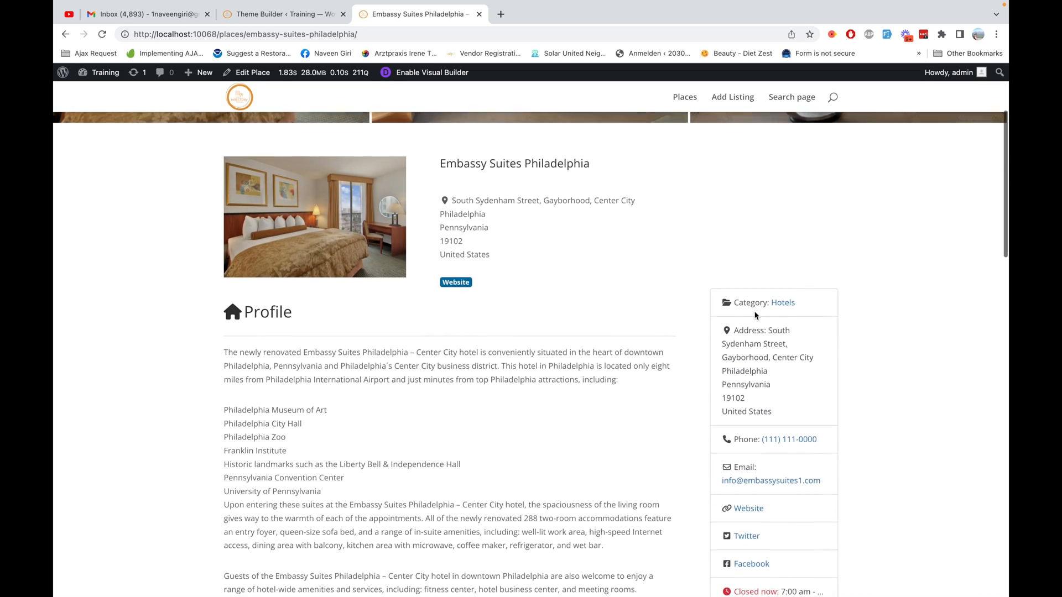